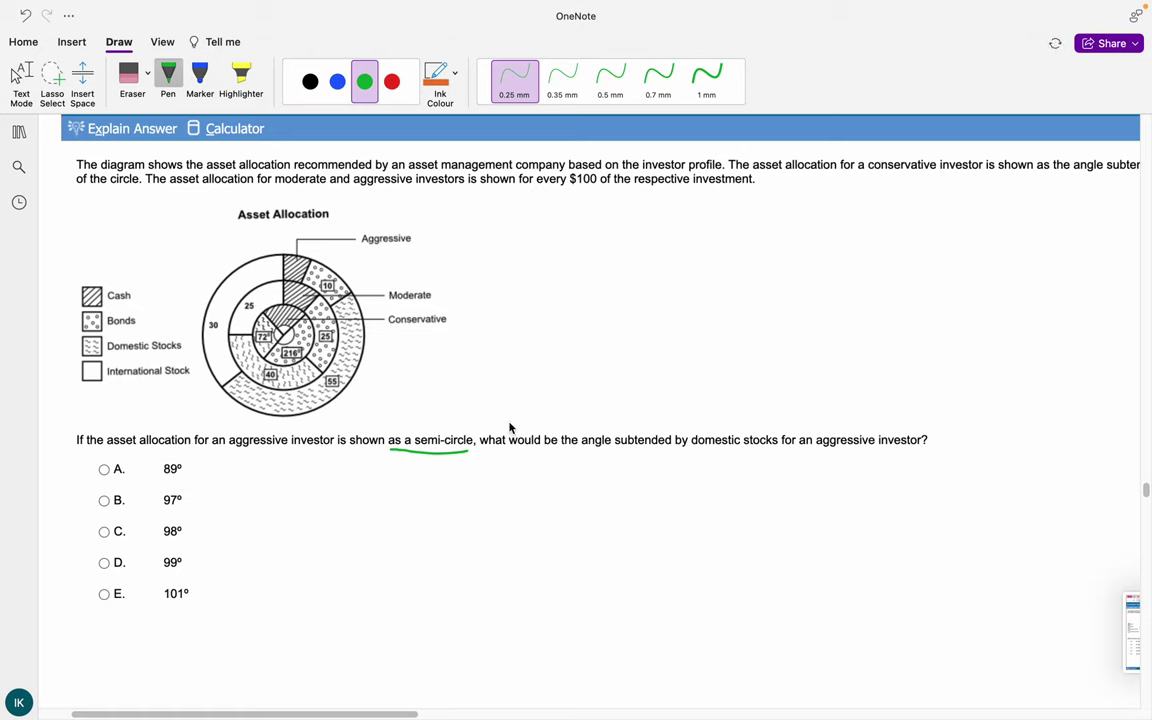
- In green ink, underline "domestic stocks", write 180° and circle the 55 label
{"action": "left_click_drag", "start_coordinate": [778, 453], "coordinate": [699, 453]}
{"action": "left_click_drag", "start_coordinate": [575, 481], "coordinate": [575, 506]}
{"action": "mouse_move", "coordinate": [608, 484]}
{"action": "left_mouse_down"}
{"action": "mouse_move", "coordinate": [607, 506]}
{"action": "mouse_move", "coordinate": [606, 483]}
{"action": "left_mouse_up"}
{"action": "left_click_drag", "start_coordinate": [634, 483], "coordinate": [660, 484]}
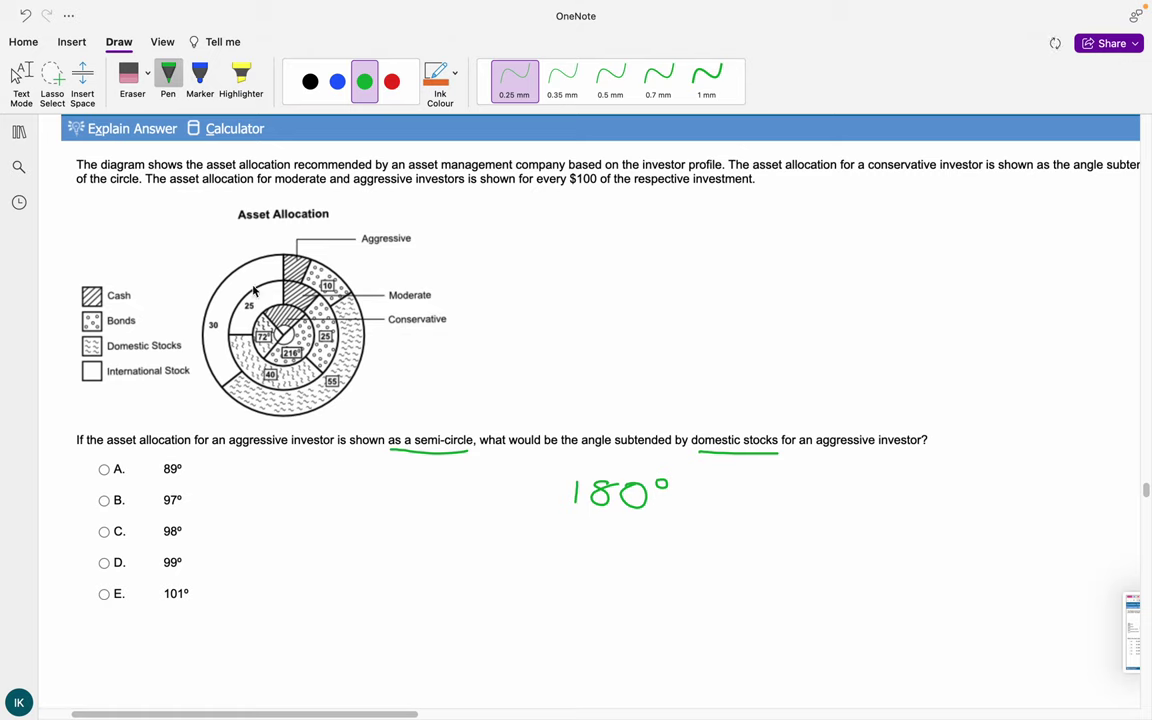
{"action": "left_click_drag", "start_coordinate": [346, 366], "coordinate": [338, 364]}
- Write the working 0.55 x 180 = and tick option D (99°) as the answer
{"action": "mouse_move", "coordinate": [344, 507]}
{"action": "left_mouse_down"}
{"action": "mouse_move", "coordinate": [382, 530]}
{"action": "mouse_move", "coordinate": [470, 537]}
{"action": "left_mouse_up"}
{"action": "left_click", "coordinate": [373, 528]}
{"action": "left_click_drag", "start_coordinate": [503, 514], "coordinate": [528, 517]}
{"action": "left_click_drag", "start_coordinate": [547, 540], "coordinate": [564, 546]}
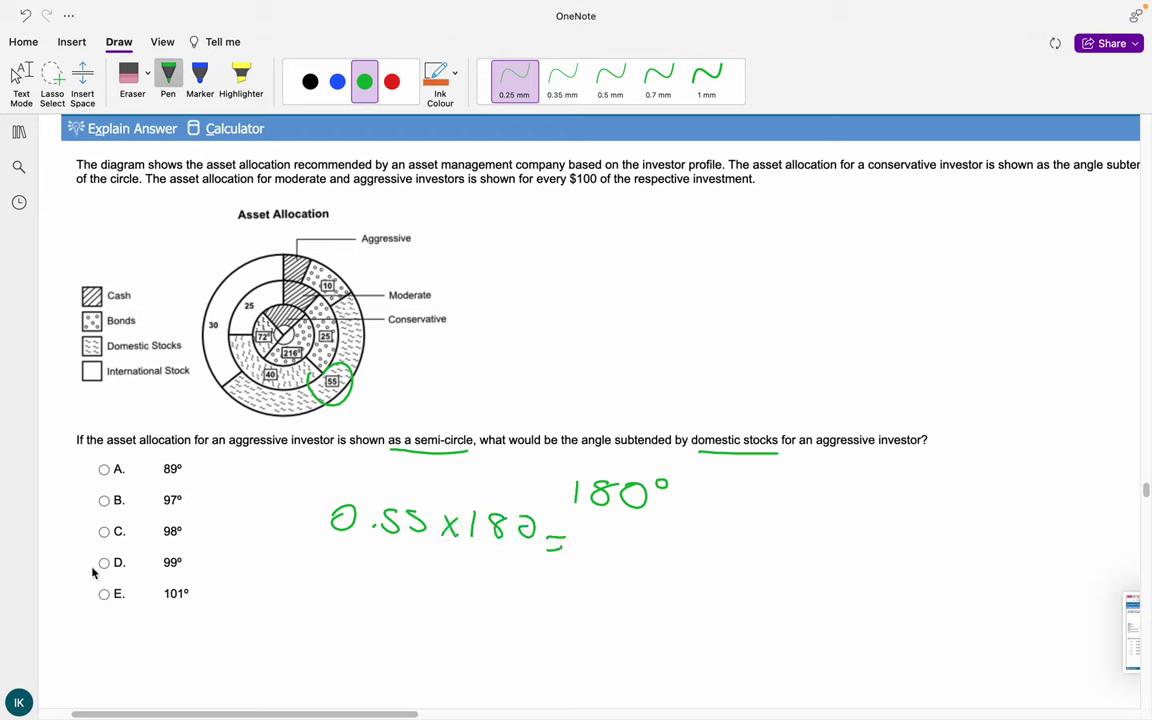
{"action": "left_click_drag", "start_coordinate": [94, 559], "coordinate": [214, 515]}
{"action": "scroll", "coordinate": [214, 515], "scroll_direction": "down", "scroll_amount": 5}
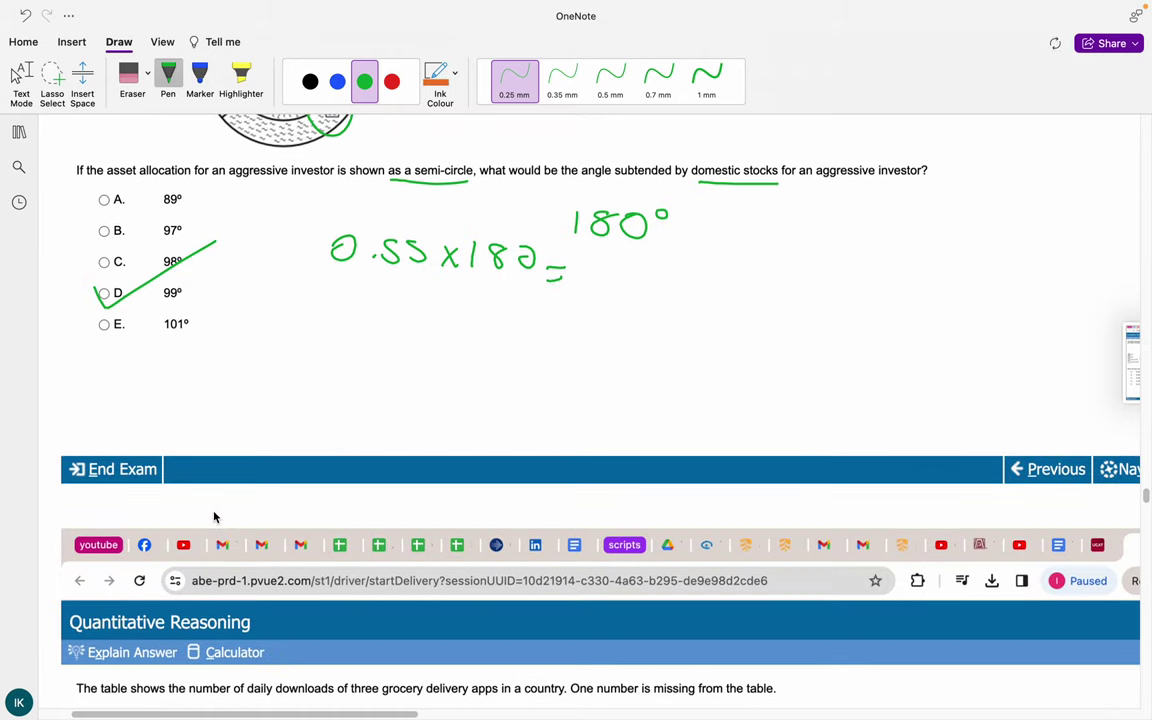
- Scroll down to the grocery delivery app downloads question
{"action": "left_click_drag", "start_coordinate": [530, 291], "coordinate": [541, 292]}
{"action": "mouse_move", "coordinate": [603, 262]}
{"action": "left_mouse_down"}
{"action": "mouse_move", "coordinate": [590, 291]}
{"action": "mouse_move", "coordinate": [632, 290]}
{"action": "left_mouse_up"}
{"action": "scroll", "coordinate": [648, 292], "scroll_direction": "down", "scroll_amount": 8}
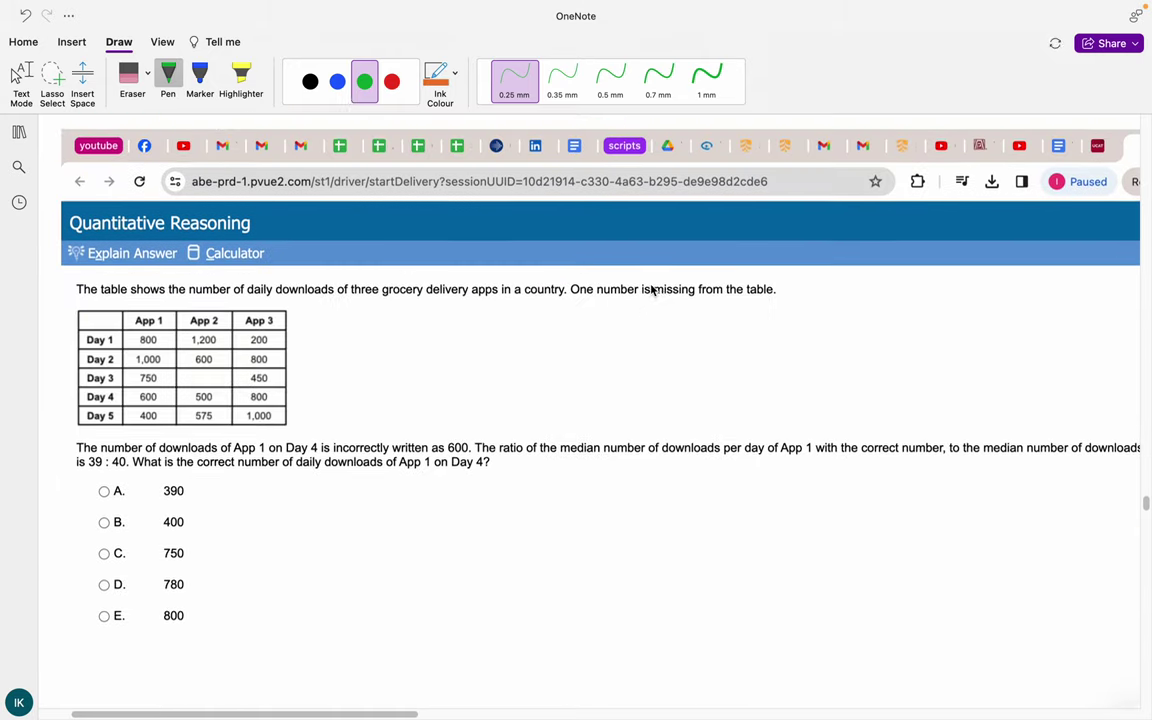
{"action": "scroll", "coordinate": [651, 290], "scroll_direction": "right", "scroll_amount": 1}
{"action": "scroll", "coordinate": [651, 290], "scroll_direction": "down", "scroll_amount": 2}
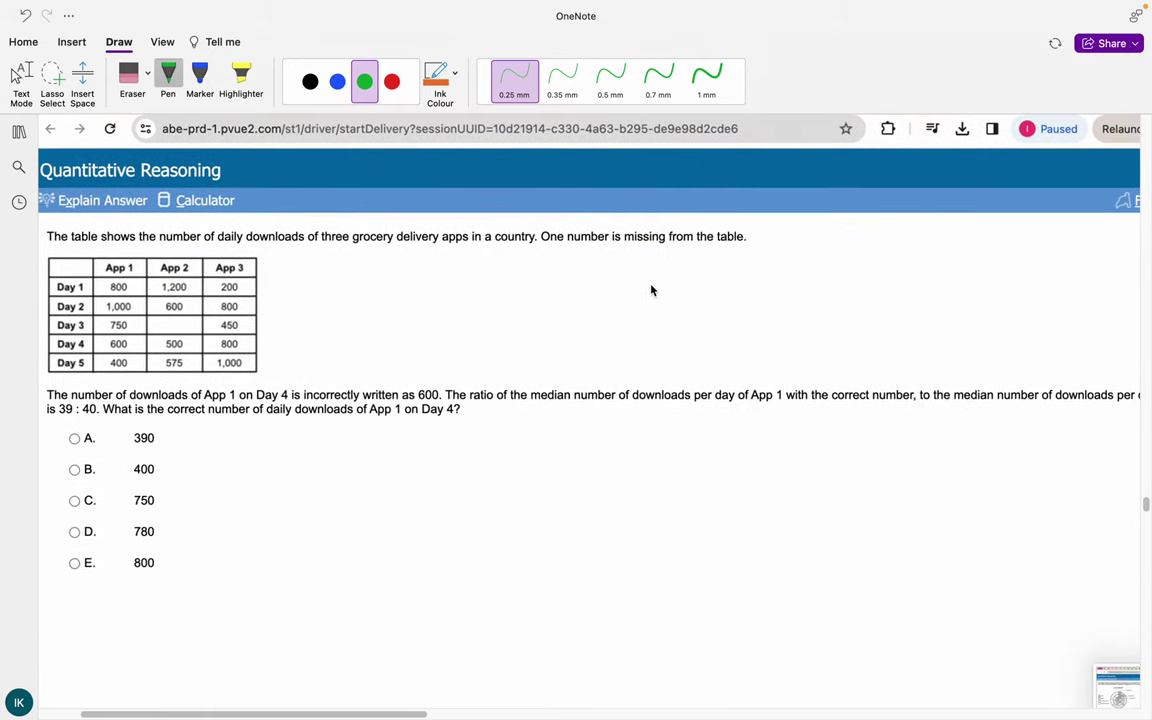
- Switch to red ink, underline Day 4's App 1 value 600, and start the App 3 label
{"action": "left_click", "coordinate": [395, 86]}
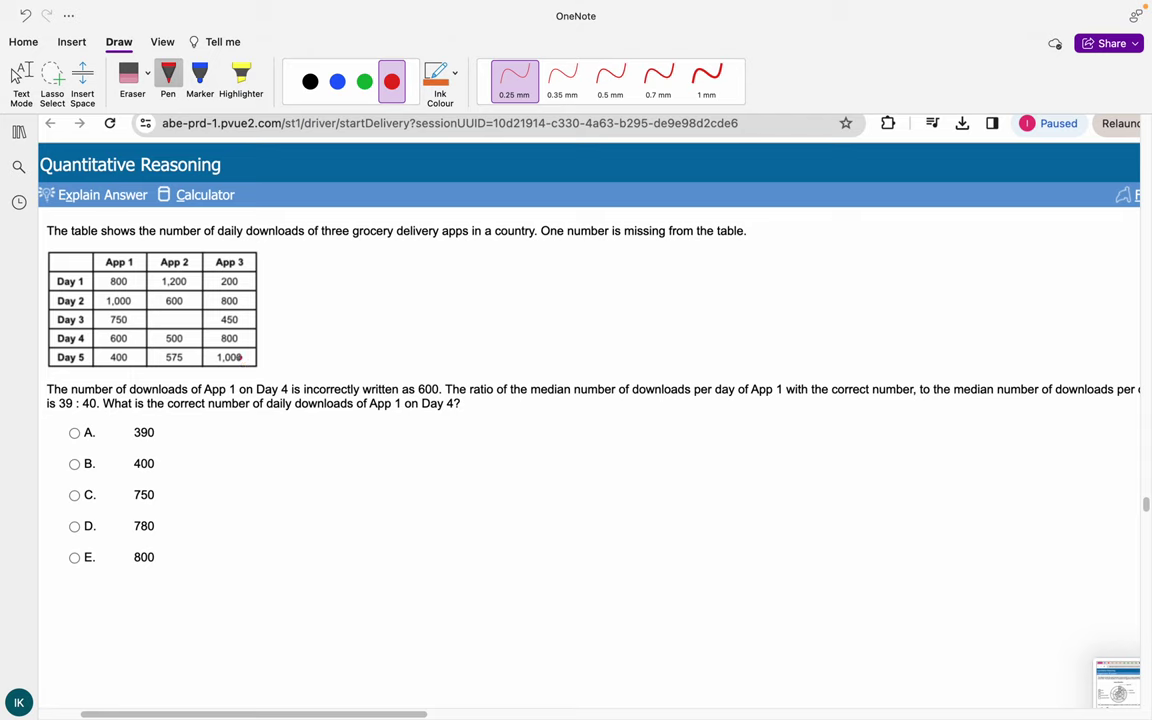
{"action": "left_click_drag", "start_coordinate": [118, 342], "coordinate": [108, 343]}
{"action": "scroll", "coordinate": [576, 400], "scroll_direction": "right", "scroll_amount": 3}
{"action": "scroll", "coordinate": [576, 400], "scroll_direction": "left", "scroll_amount": 4}
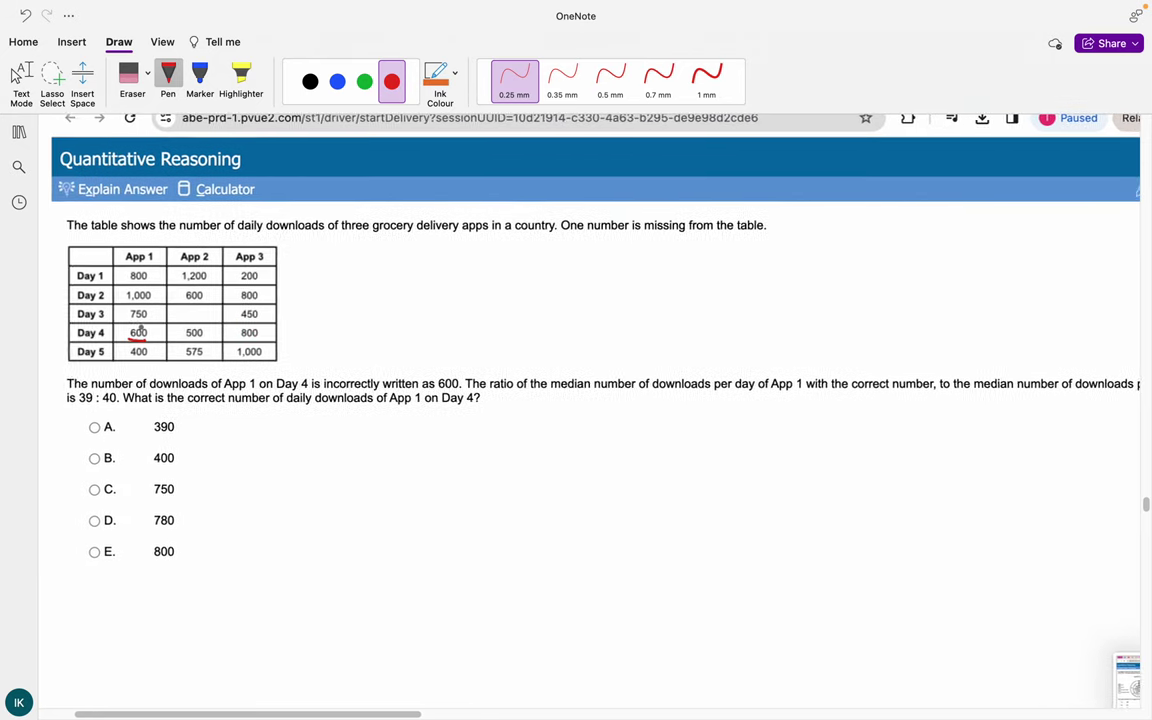
{"action": "scroll", "coordinate": [576, 400], "scroll_direction": "down", "scroll_amount": 1}
{"action": "scroll", "coordinate": [600, 400], "scroll_direction": "down", "scroll_amount": 1}
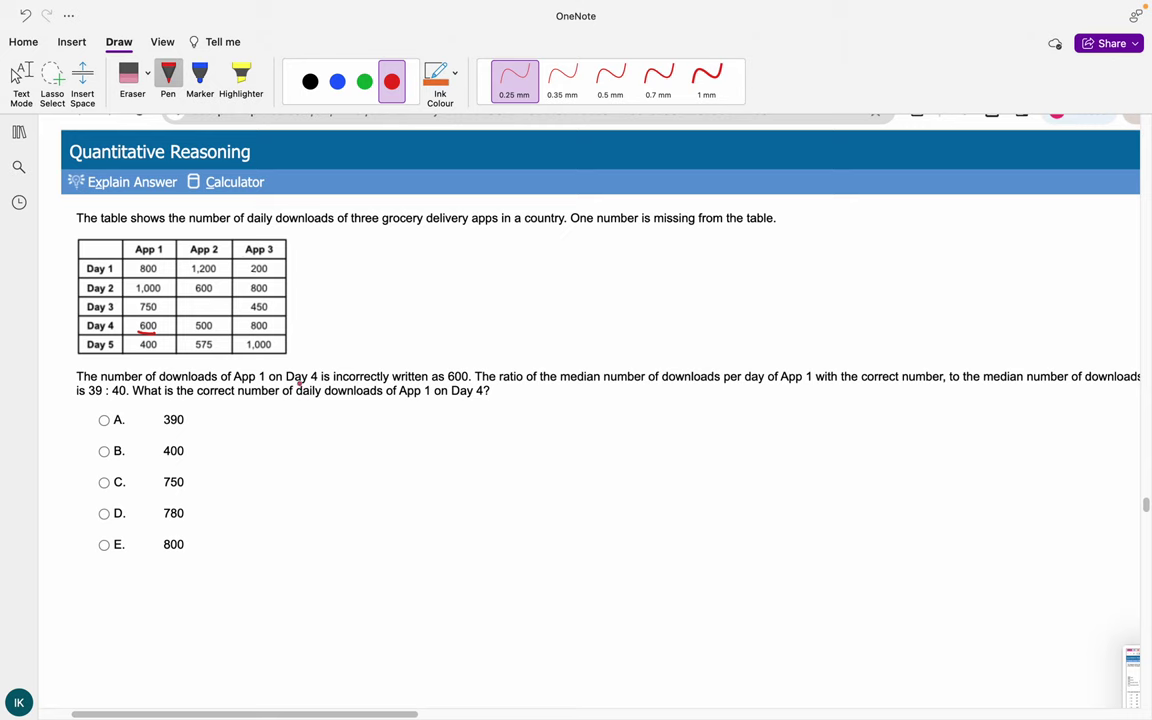
{"action": "left_click_drag", "start_coordinate": [297, 406], "coordinate": [285, 435]}
- Finish writing the "App 3:" label in red beside the options
{"action": "left_click_drag", "start_coordinate": [298, 406], "coordinate": [304, 435]}
{"action": "left_click", "coordinate": [316, 424]}
{"action": "left_click", "coordinate": [316, 430]}
{"action": "mouse_move", "coordinate": [287, 423]}
{"action": "left_mouse_down"}
{"action": "mouse_move", "coordinate": [304, 422]}
{"action": "mouse_move", "coordinate": [313, 447]}
{"action": "left_mouse_up"}
{"action": "left_click_drag", "start_coordinate": [315, 420], "coordinate": [333, 447]}
{"action": "mouse_move", "coordinate": [335, 420]}
{"action": "left_mouse_down"}
{"action": "mouse_move", "coordinate": [337, 436]}
{"action": "mouse_move", "coordinate": [374, 436]}
{"action": "left_mouse_up"}
{"action": "left_click", "coordinate": [400, 422]}
{"action": "left_click", "coordinate": [400, 430]}
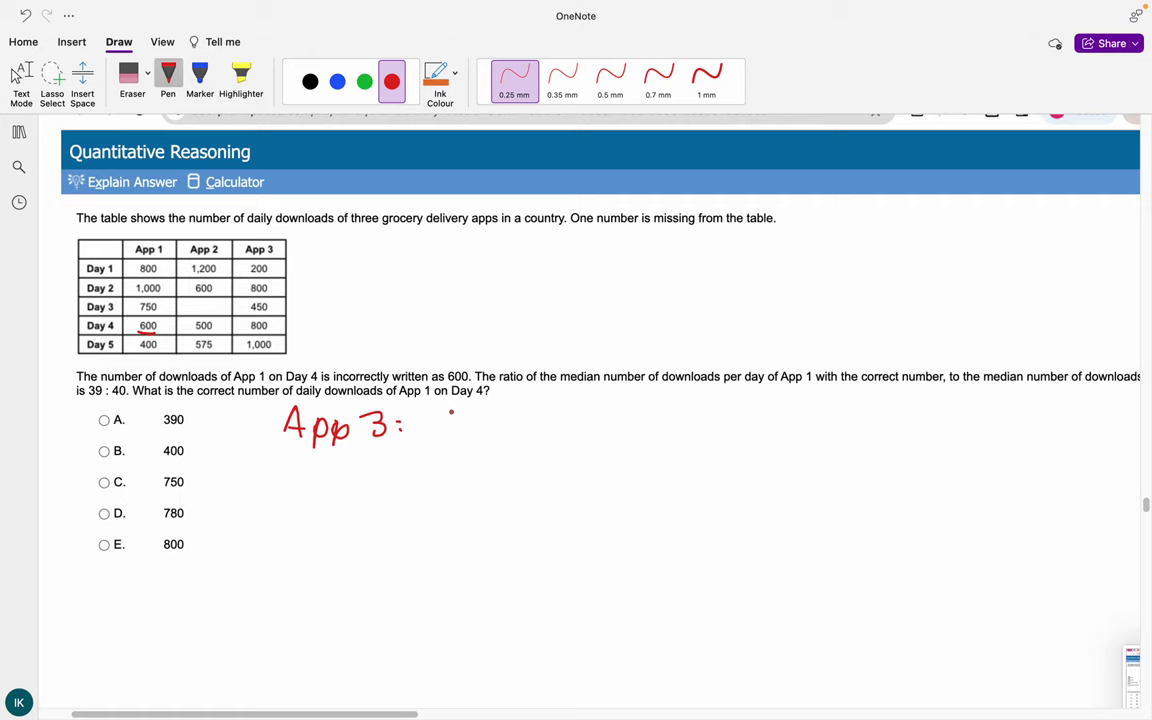
- List App 3's values 200, 450, 800, 500, 1000 in red, undoing a mistaken first attempt
{"action": "left_click_drag", "start_coordinate": [448, 414], "coordinate": [490, 433]}
{"action": "mouse_move", "coordinate": [517, 412]}
{"action": "left_mouse_down"}
{"action": "mouse_move", "coordinate": [510, 432]}
{"action": "mouse_move", "coordinate": [516, 414]}
{"action": "mouse_move", "coordinate": [476, 420]}
{"action": "mouse_move", "coordinate": [486, 411]}
{"action": "left_mouse_up"}
{"action": "key", "text": "super+z"}
{"action": "key", "text": "super+z"}
{"action": "mouse_move", "coordinate": [512, 411]}
{"action": "left_mouse_down"}
{"action": "mouse_move", "coordinate": [536, 440]}
{"action": "mouse_move", "coordinate": [590, 440]}
{"action": "left_mouse_up"}
{"action": "left_click", "coordinate": [596, 428]}
{"action": "left_click_drag", "start_coordinate": [626, 419], "coordinate": [608, 440]}
{"action": "mouse_move", "coordinate": [645, 421]}
{"action": "left_mouse_down"}
{"action": "mouse_move", "coordinate": [658, 444]}
{"action": "mouse_move", "coordinate": [705, 419]}
{"action": "mouse_move", "coordinate": [732, 420]}
{"action": "left_mouse_up"}
{"action": "left_click", "coordinate": [694, 420]}
{"action": "left_click_drag", "start_coordinate": [752, 420], "coordinate": [782, 446]}
{"action": "mouse_move", "coordinate": [812, 425]}
{"action": "left_mouse_down"}
{"action": "mouse_move", "coordinate": [800, 440]}
{"action": "mouse_move", "coordinate": [825, 425]}
{"action": "left_mouse_up"}
{"action": "mouse_move", "coordinate": [851, 424]}
{"action": "left_mouse_down"}
{"action": "mouse_move", "coordinate": [873, 456]}
{"action": "mouse_move", "coordinate": [923, 446]}
{"action": "left_mouse_up"}
{"action": "left_click_drag", "start_coordinate": [940, 443], "coordinate": [939, 444]}
{"action": "left_click", "coordinate": [933, 432]}
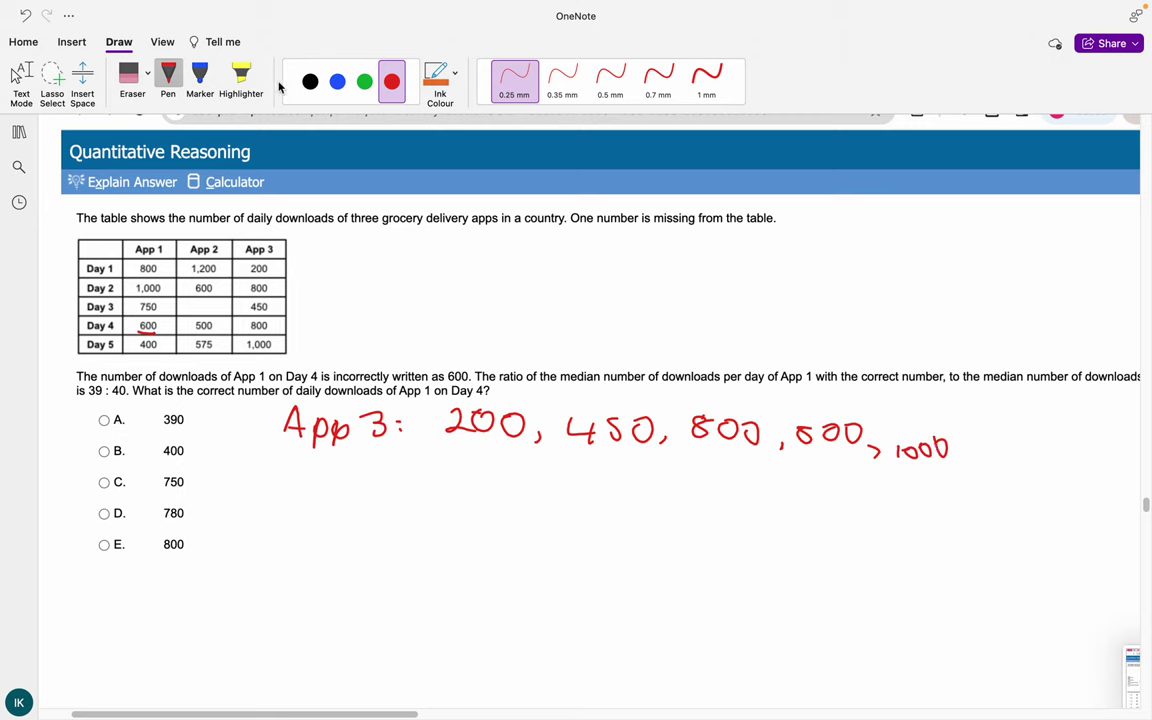
- In green ink, circle 800 as App 3's median and write the ratios 39:40 and x : 800
{"action": "left_click", "coordinate": [364, 81]}
{"action": "left_click_drag", "start_coordinate": [722, 406], "coordinate": [712, 399]}
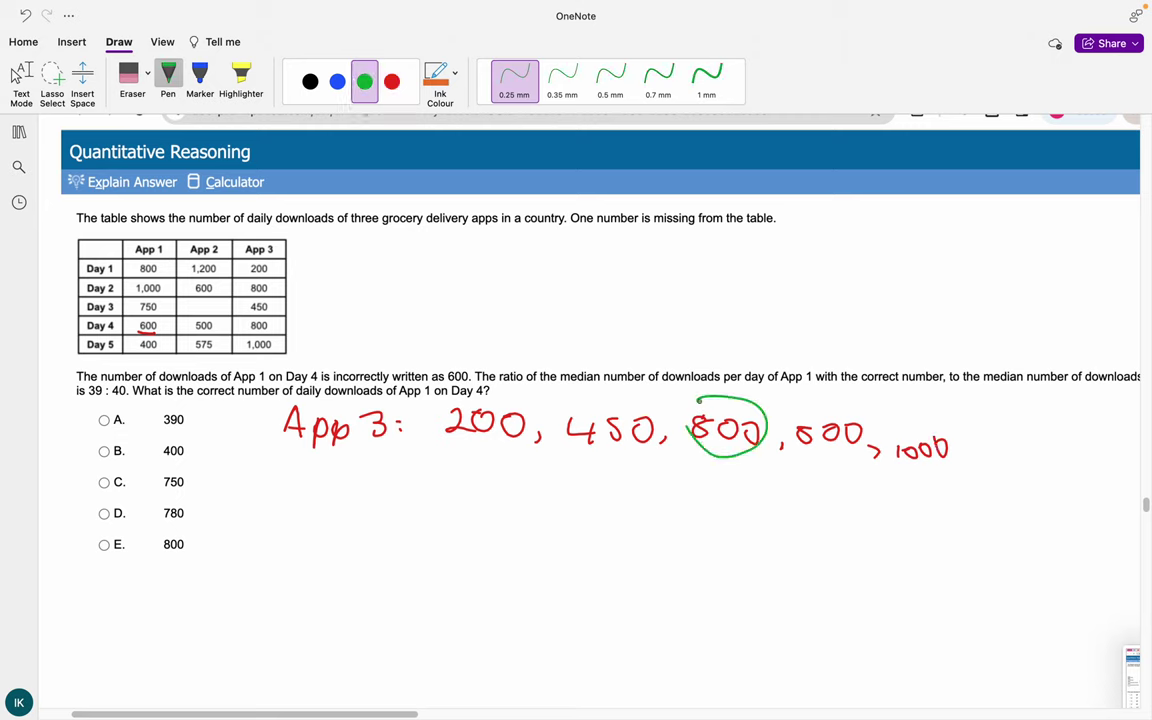
{"action": "mouse_move", "coordinate": [474, 478]}
{"action": "left_mouse_down"}
{"action": "mouse_move", "coordinate": [476, 497]}
{"action": "mouse_move", "coordinate": [574, 502]}
{"action": "left_mouse_up"}
{"action": "left_click", "coordinate": [534, 485]}
{"action": "left_click", "coordinate": [534, 496]}
{"action": "left_click_drag", "start_coordinate": [587, 490], "coordinate": [600, 489]}
{"action": "left_click_drag", "start_coordinate": [615, 488], "coordinate": [614, 489]}
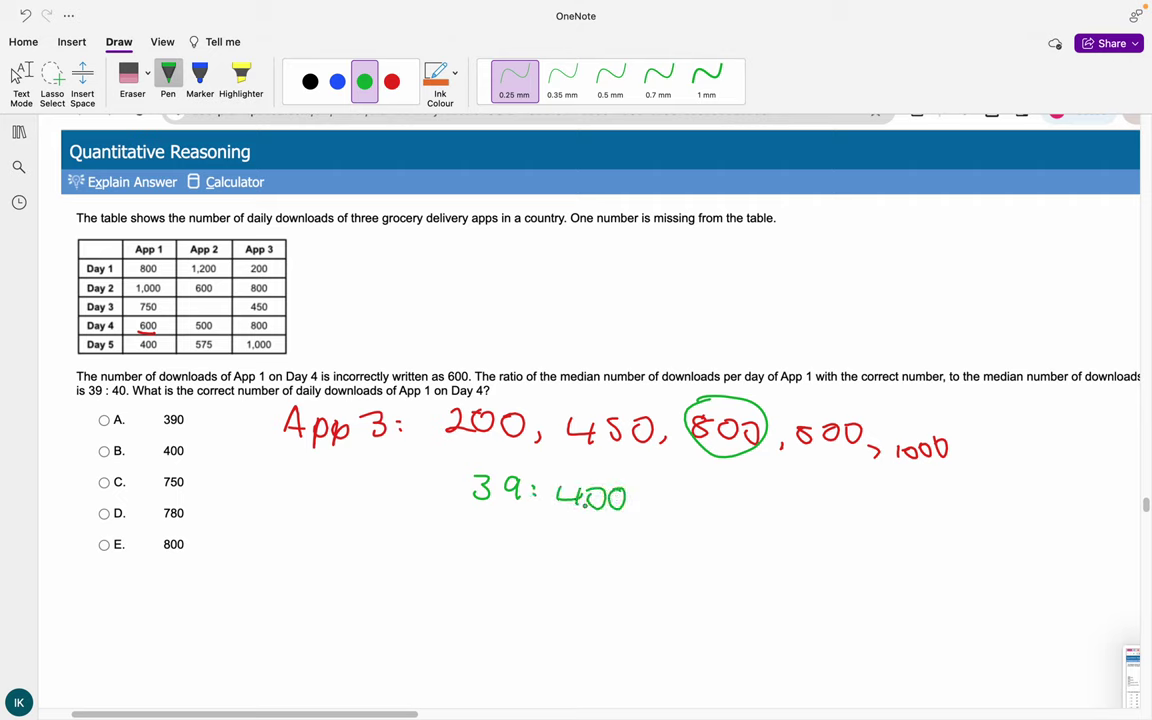
{"action": "mouse_move", "coordinate": [460, 547]}
{"action": "left_mouse_down"}
{"action": "mouse_move", "coordinate": [462, 564]}
{"action": "mouse_move", "coordinate": [565, 548]}
{"action": "left_mouse_up"}
{"action": "left_click", "coordinate": [524, 549]}
{"action": "left_click", "coordinate": [524, 560]}
{"action": "left_click_drag", "start_coordinate": [582, 545], "coordinate": [581, 547]}
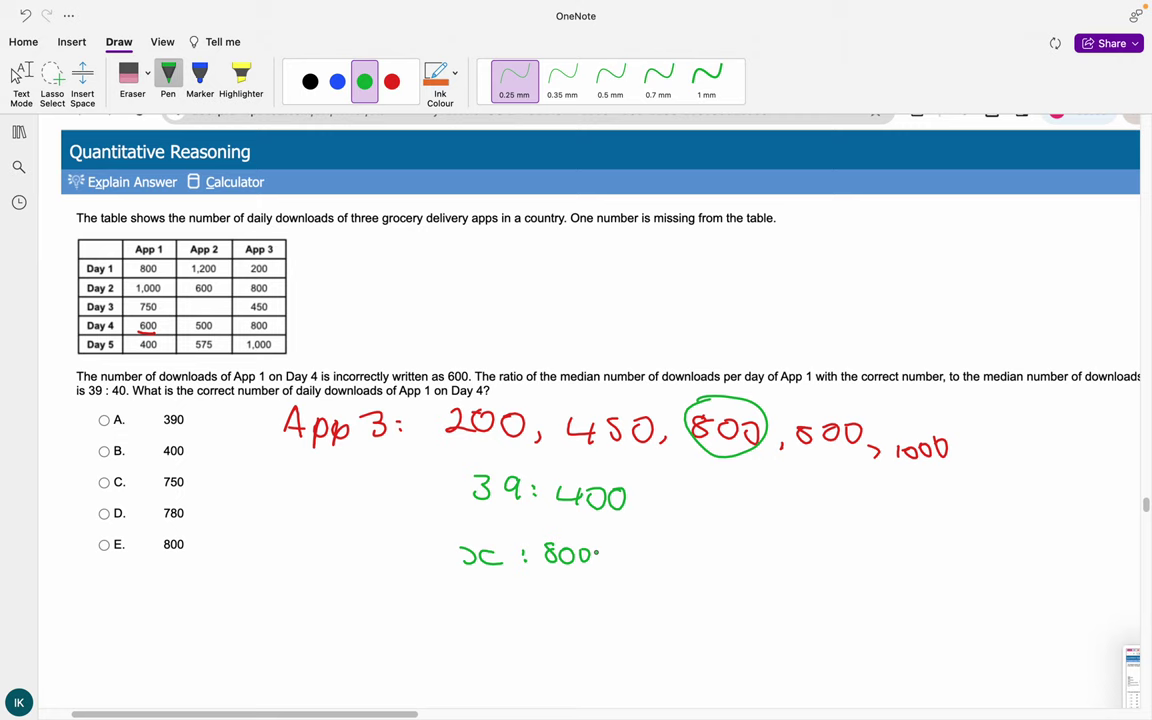
- Erase the stray green stroke and extra zeros, then rewrite the ratio as 39:40
{"action": "left_click_drag", "start_coordinate": [655, 368], "coordinate": [175, 118]}
{"action": "left_click", "coordinate": [128, 75]}
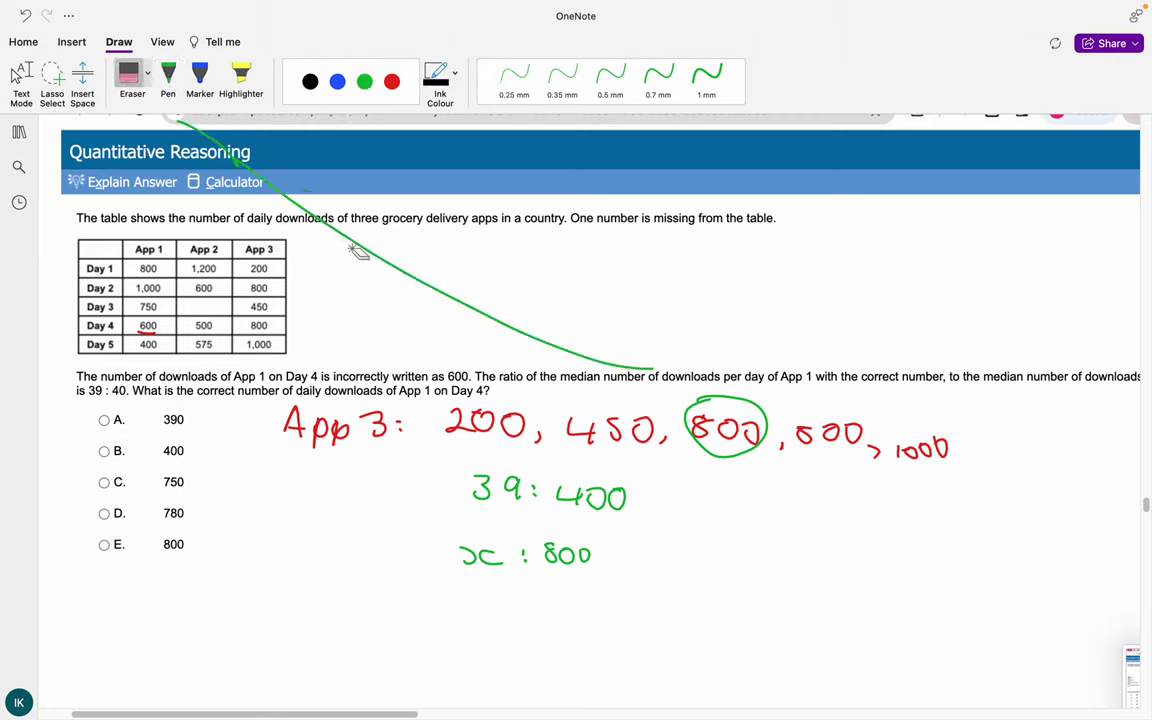
{"action": "left_click", "coordinate": [358, 253]}
{"action": "left_click_drag", "start_coordinate": [655, 492], "coordinate": [578, 472]}
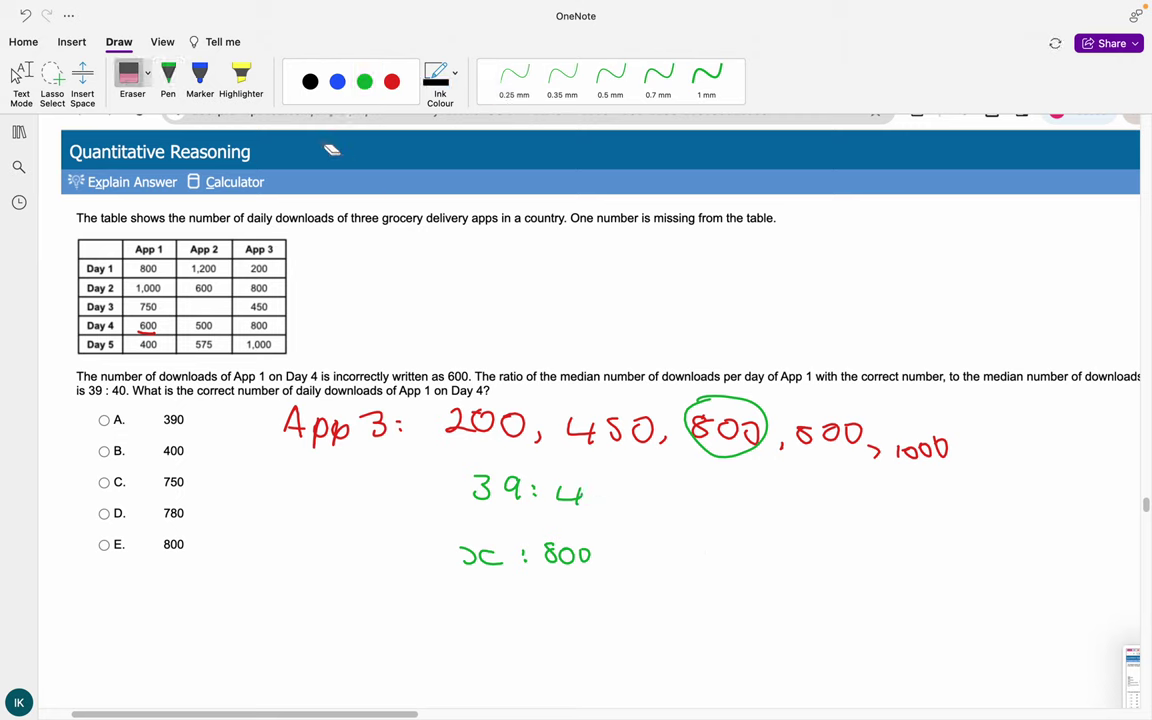
{"action": "left_click", "coordinate": [168, 75]}
{"action": "mouse_move", "coordinate": [590, 488]}
{"action": "left_mouse_down"}
{"action": "mouse_move", "coordinate": [597, 505]}
{"action": "mouse_move", "coordinate": [586, 491]}
{"action": "left_mouse_up"}
- Write the proportion 39/40 = x/800
{"action": "mouse_move", "coordinate": [724, 508]}
{"action": "left_mouse_down"}
{"action": "mouse_move", "coordinate": [674, 512]}
{"action": "mouse_move", "coordinate": [686, 526]}
{"action": "mouse_move", "coordinate": [760, 510]}
{"action": "mouse_move", "coordinate": [832, 517]}
{"action": "left_mouse_up"}
{"action": "mouse_move", "coordinate": [796, 530]}
{"action": "left_mouse_down"}
{"action": "mouse_move", "coordinate": [792, 545]}
{"action": "mouse_move", "coordinate": [833, 540]}
{"action": "left_mouse_up"}
{"action": "left_click", "coordinate": [768, 548]}
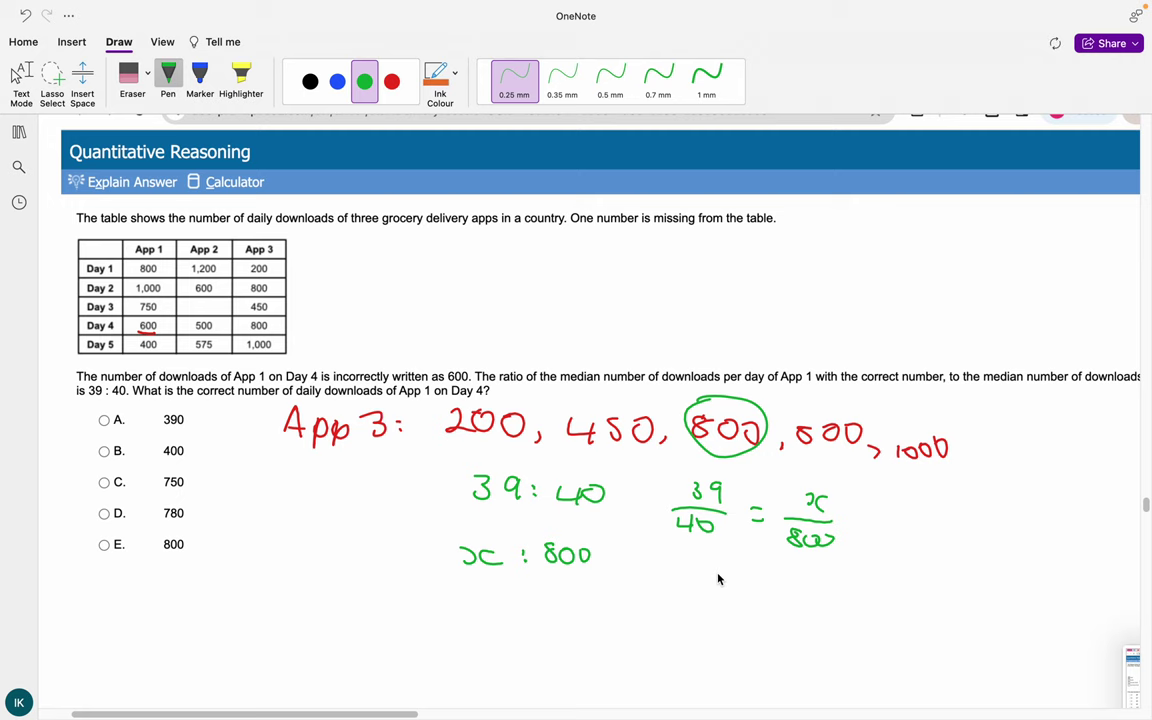
{"action": "scroll", "coordinate": [718, 579], "scroll_direction": "down", "scroll_amount": 2}
{"action": "scroll", "coordinate": [718, 579], "scroll_direction": "right", "scroll_amount": 1}
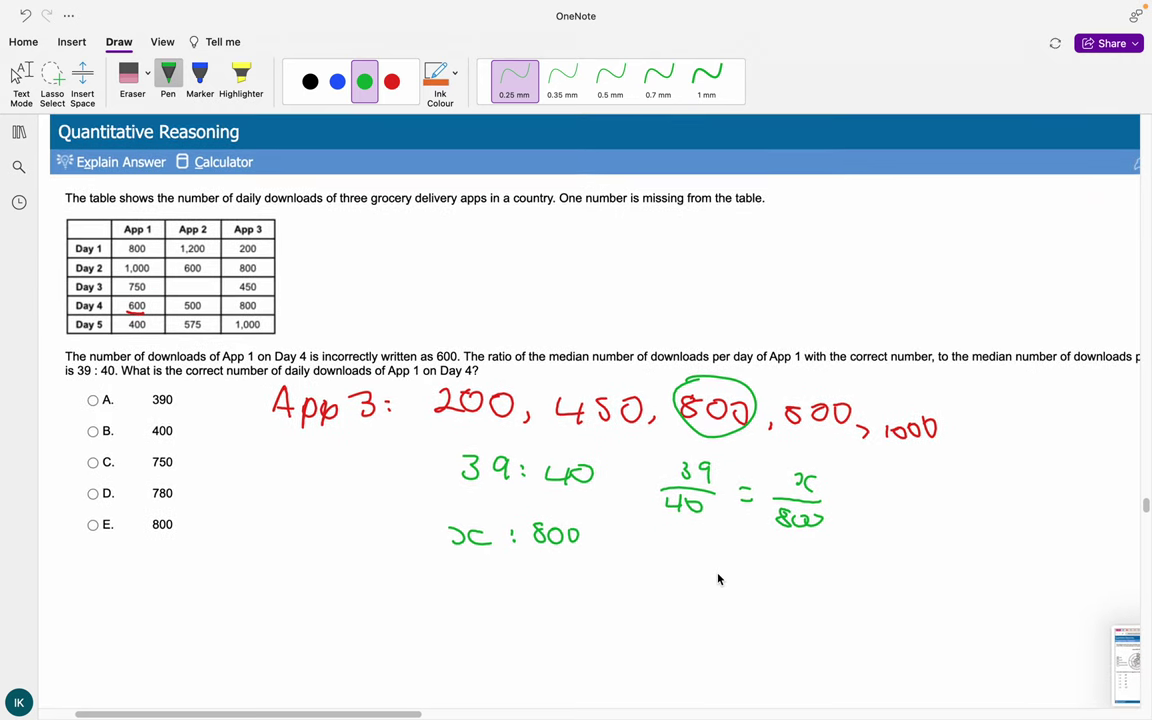
- Rearrange to 39/40 × 800 = x and write the result 780
{"action": "mouse_move", "coordinate": [661, 547]}
{"action": "left_mouse_down"}
{"action": "mouse_move", "coordinate": [663, 567]}
{"action": "mouse_move", "coordinate": [704, 574]}
{"action": "left_mouse_up"}
{"action": "left_click_drag", "start_coordinate": [664, 583], "coordinate": [669, 604]}
{"action": "left_click_drag", "start_coordinate": [692, 587], "coordinate": [745, 591]}
{"action": "mouse_move", "coordinate": [745, 576]}
{"action": "left_mouse_down"}
{"action": "mouse_move", "coordinate": [731, 591]}
{"action": "mouse_move", "coordinate": [770, 579]}
{"action": "left_mouse_up"}
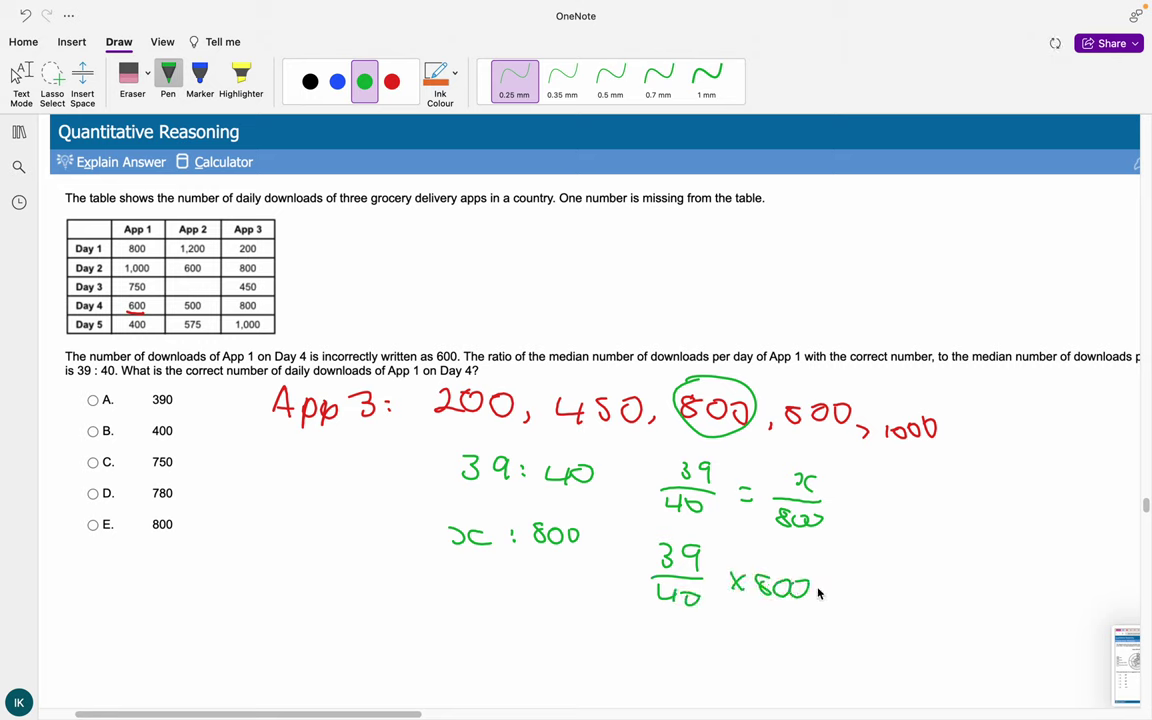
{"action": "left_click_drag", "start_coordinate": [845, 590], "coordinate": [846, 605]}
{"action": "left_click_drag", "start_coordinate": [870, 594], "coordinate": [872, 605]}
{"action": "mouse_move", "coordinate": [910, 594]}
{"action": "left_mouse_down"}
{"action": "mouse_move", "coordinate": [921, 593]}
{"action": "mouse_move", "coordinate": [913, 616]}
{"action": "left_mouse_up"}
{"action": "left_click_drag", "start_coordinate": [952, 594], "coordinate": [971, 595]}
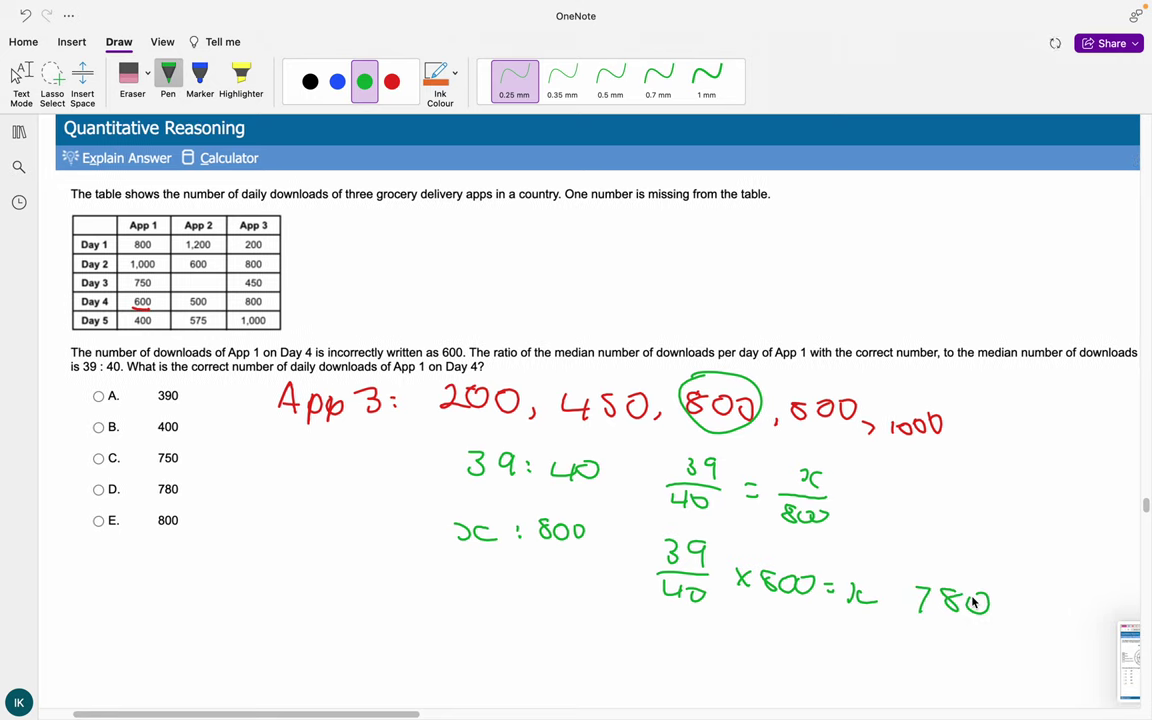
- Circle the 600 in the table and begin listing App 1's values
{"action": "scroll", "coordinate": [975, 592], "scroll_direction": "down", "scroll_amount": 2}
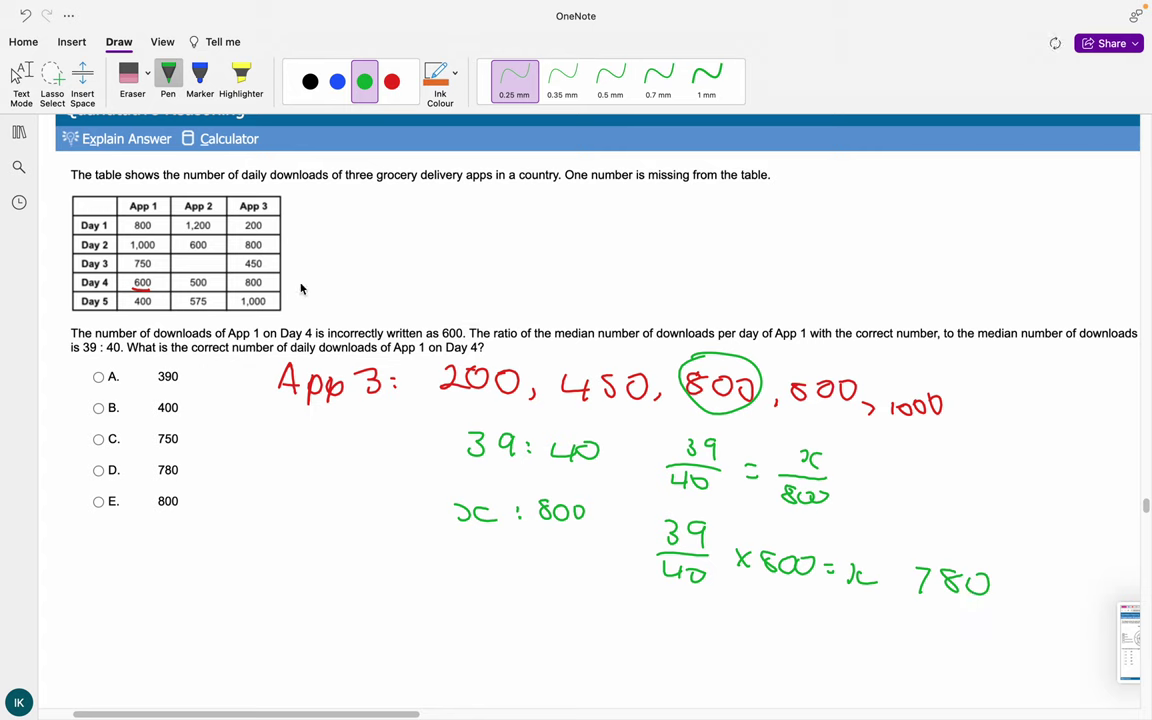
{"action": "mouse_move", "coordinate": [146, 271]}
{"action": "left_mouse_down"}
{"action": "mouse_move", "coordinate": [131, 289]}
{"action": "mouse_move", "coordinate": [157, 274]}
{"action": "left_mouse_up"}
{"action": "mouse_move", "coordinate": [108, 607]}
{"action": "left_mouse_down"}
{"action": "mouse_move", "coordinate": [149, 594]}
{"action": "mouse_move", "coordinate": [176, 610]}
{"action": "left_mouse_up"}
- Write App 1's sorted values as 400, 780, 800, 1000, erasing the 600
{"action": "mouse_move", "coordinate": [258, 590]}
{"action": "left_mouse_down"}
{"action": "mouse_move", "coordinate": [329, 609]}
{"action": "mouse_move", "coordinate": [432, 591]}
{"action": "mouse_move", "coordinate": [459, 604]}
{"action": "mouse_move", "coordinate": [477, 592]}
{"action": "left_mouse_up"}
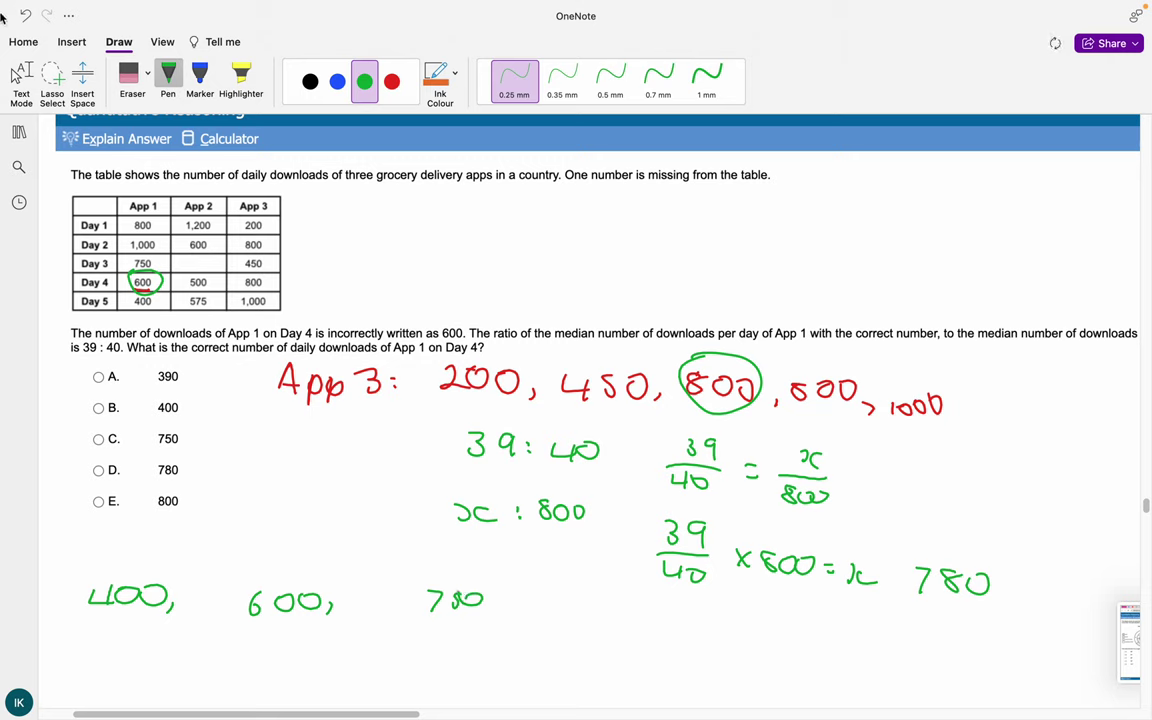
{"action": "left_click", "coordinate": [130, 75]}
{"action": "left_click_drag", "start_coordinate": [325, 600], "coordinate": [255, 602]}
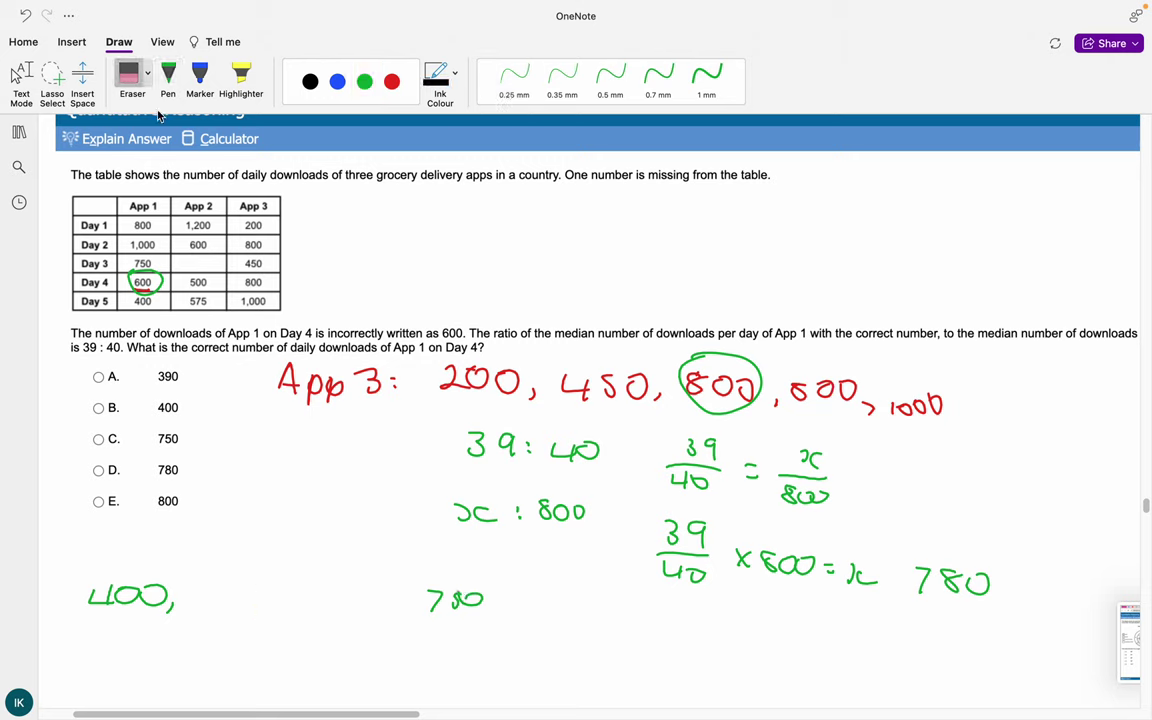
{"action": "left_click", "coordinate": [168, 75]}
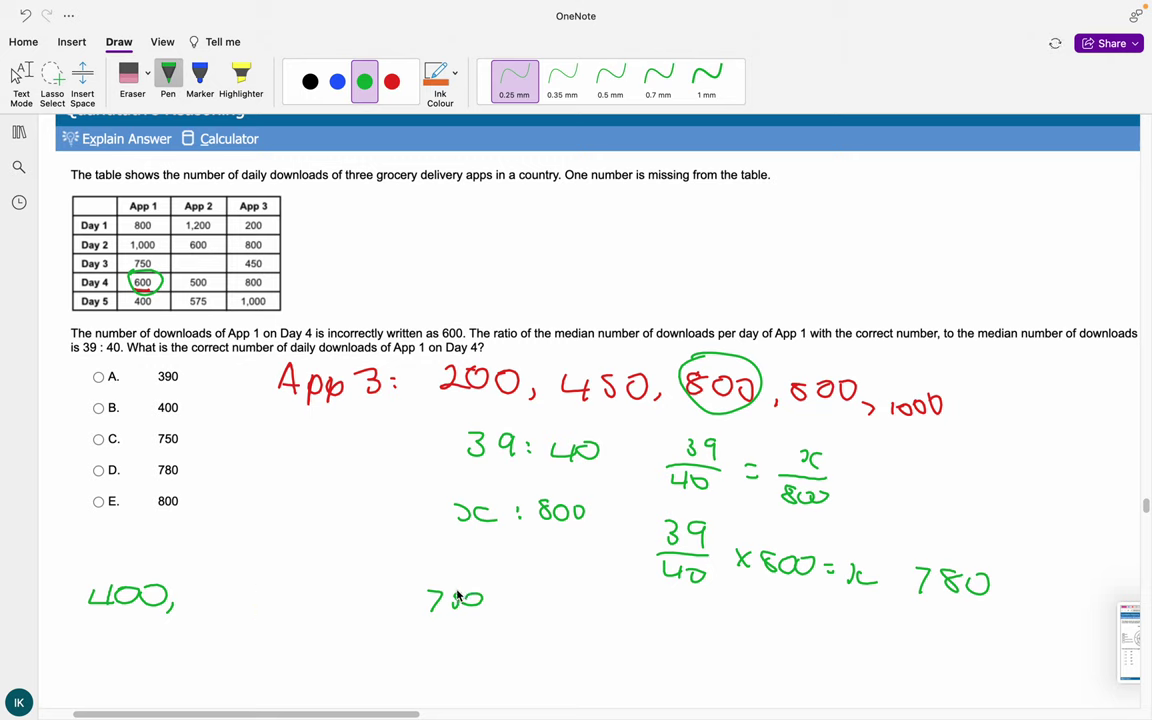
{"action": "mouse_move", "coordinate": [430, 592]}
{"action": "left_mouse_down"}
{"action": "mouse_move", "coordinate": [490, 598]}
{"action": "mouse_move", "coordinate": [502, 616]}
{"action": "left_mouse_up"}
{"action": "left_click_drag", "start_coordinate": [576, 612], "coordinate": [570, 614]}
{"action": "left_click_drag", "start_coordinate": [592, 613], "coordinate": [707, 638]}
{"action": "left_click_drag", "start_coordinate": [737, 618], "coordinate": [768, 619]}
{"action": "mouse_move", "coordinate": [800, 618]}
{"action": "left_mouse_down"}
{"action": "mouse_move", "coordinate": [805, 643]}
{"action": "mouse_move", "coordinate": [800, 619]}
{"action": "left_mouse_up"}
- In red, mark the median between 780 and 800, mark option D, and number positions 1. 2. 3
{"action": "left_click", "coordinate": [391, 81]}
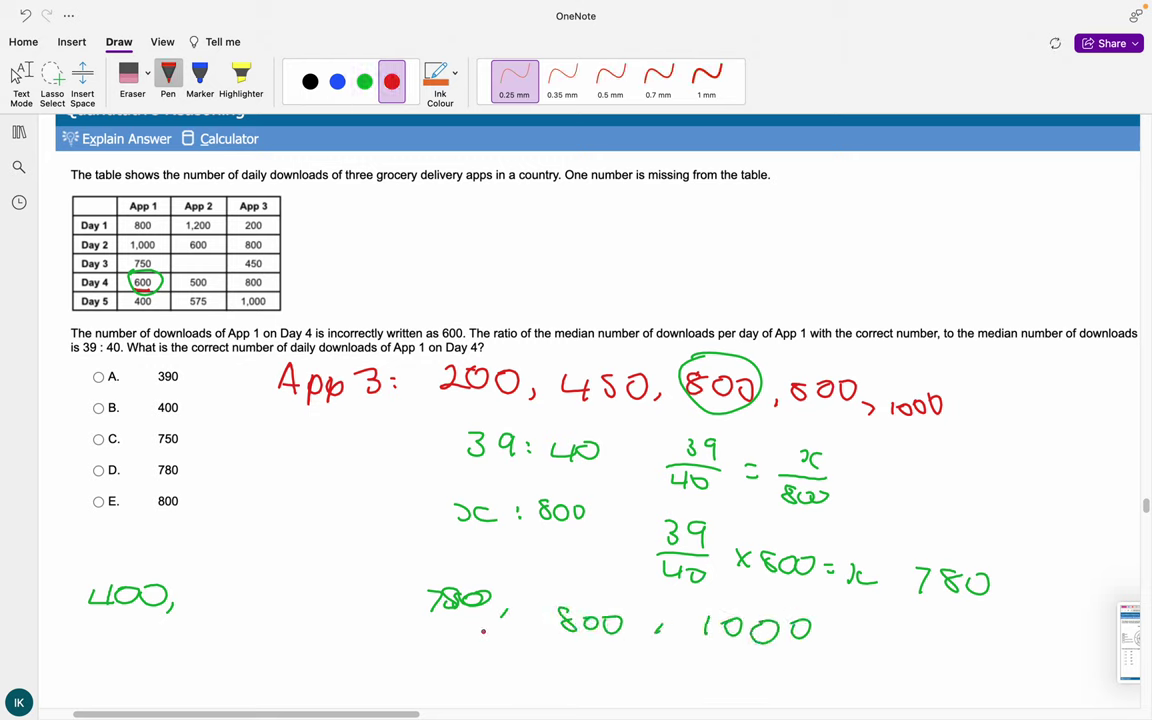
{"action": "mouse_move", "coordinate": [533, 583]}
{"action": "left_mouse_down"}
{"action": "mouse_move", "coordinate": [514, 632]}
{"action": "mouse_move", "coordinate": [532, 612]}
{"action": "left_mouse_up"}
{"action": "left_click_drag", "start_coordinate": [100, 475], "coordinate": [148, 467]}
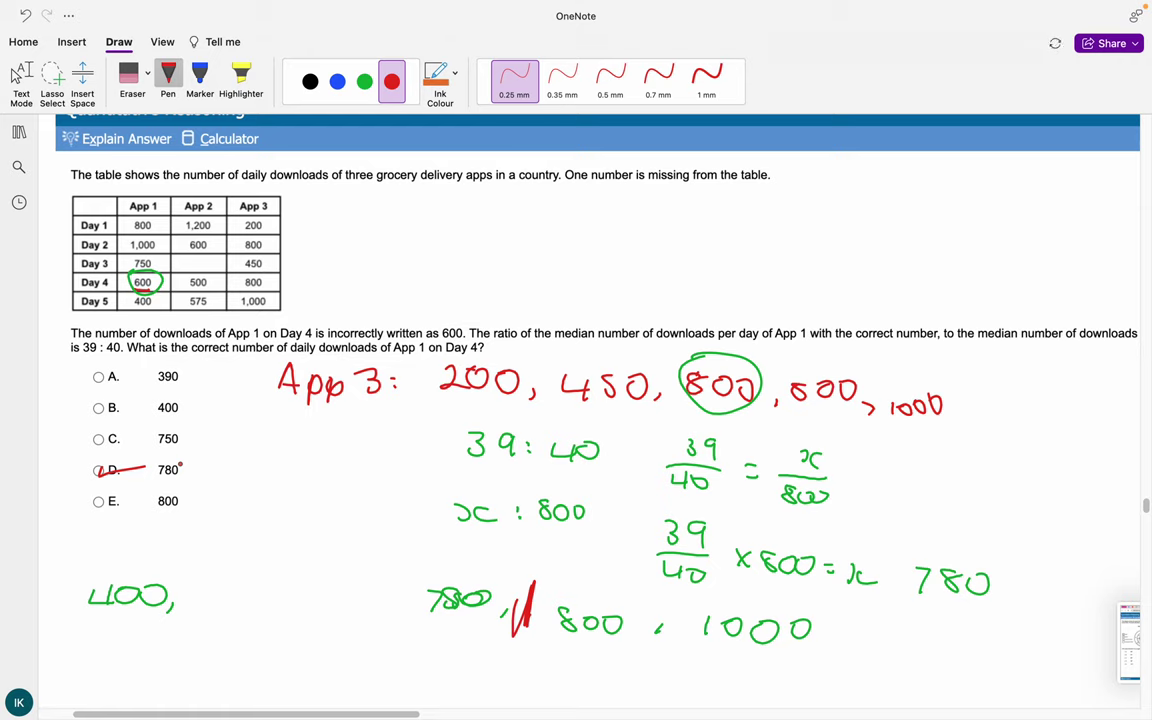
{"action": "mouse_move", "coordinate": [219, 672]}
{"action": "left_mouse_down"}
{"action": "mouse_move", "coordinate": [221, 690]}
{"action": "mouse_move", "coordinate": [232, 688]}
{"action": "left_mouse_up"}
{"action": "left_click_drag", "start_coordinate": [246, 675], "coordinate": [280, 687]}
{"action": "left_click_drag", "start_coordinate": [294, 675], "coordinate": [293, 695]}
{"action": "left_click_drag", "start_coordinate": [319, 686], "coordinate": [350, 692]}
- Bracket middle positions 2 and 3, underline 780, circle the median mark and underline option D
{"action": "scroll", "coordinate": [576, 400], "scroll_direction": "down", "scroll_amount": 3}
{"action": "mouse_move", "coordinate": [254, 594]}
{"action": "left_mouse_down"}
{"action": "mouse_move", "coordinate": [255, 580]}
{"action": "mouse_move", "coordinate": [305, 596]}
{"action": "left_mouse_up"}
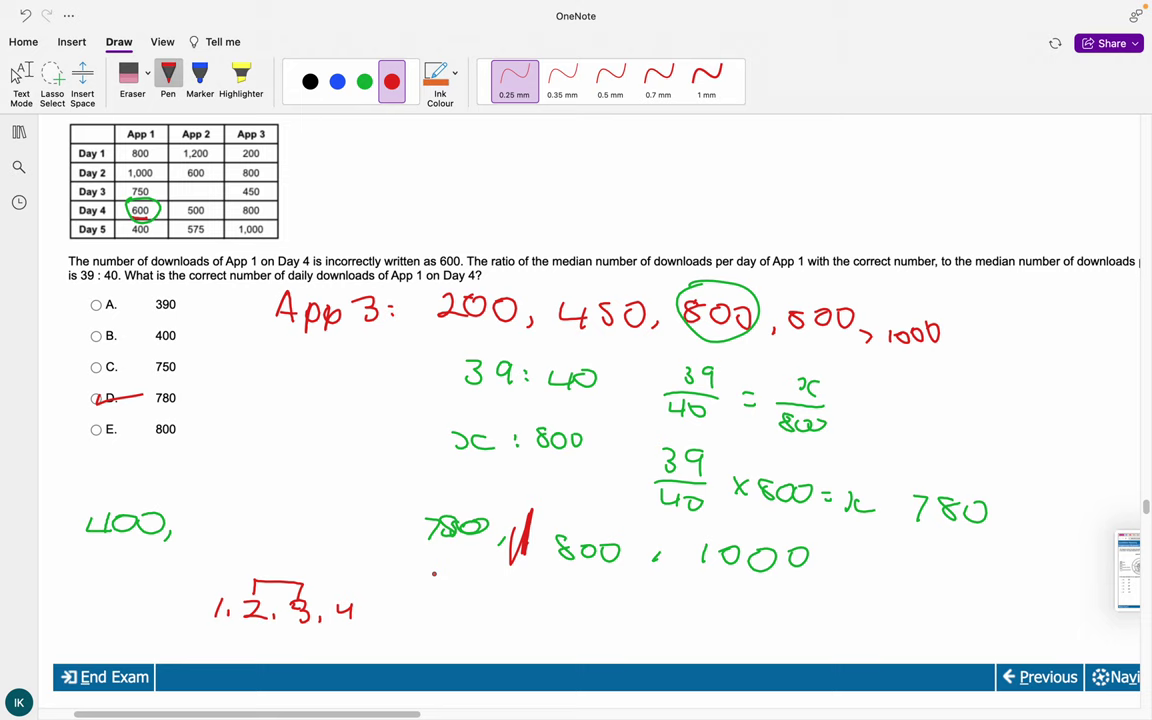
{"action": "left_click_drag", "start_coordinate": [914, 546], "coordinate": [972, 546]}
{"action": "left_click_drag", "start_coordinate": [540, 509], "coordinate": [535, 507]}
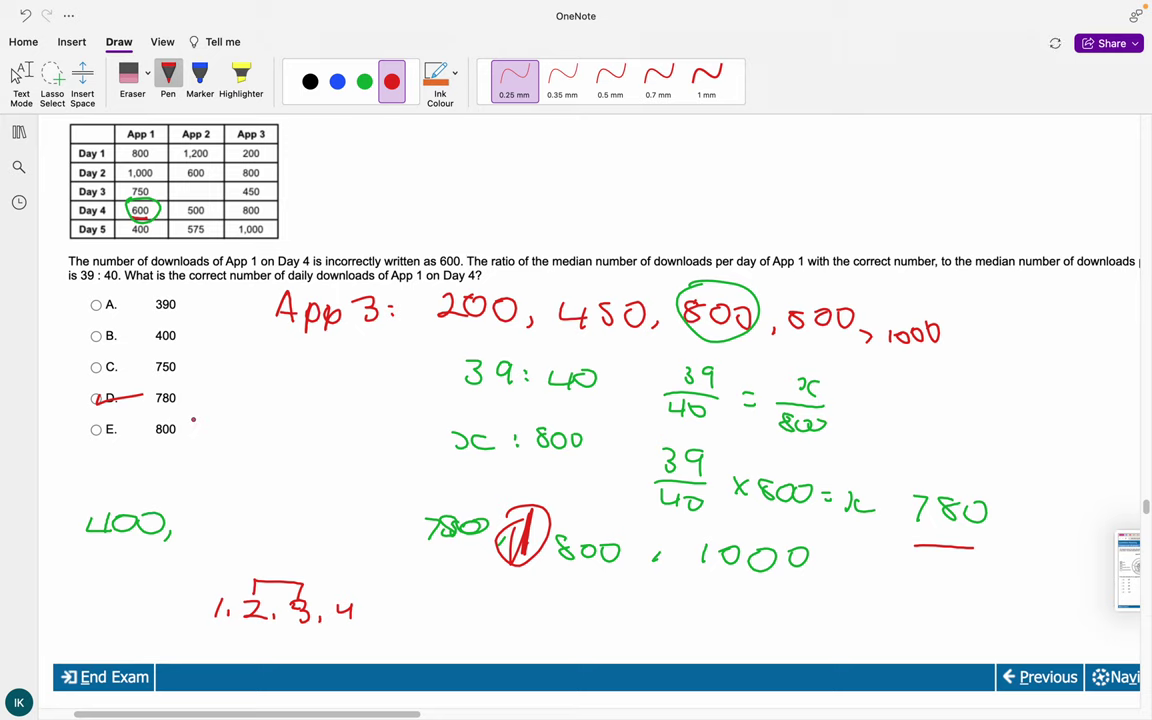
{"action": "left_click_drag", "start_coordinate": [191, 415], "coordinate": [74, 408]}
{"action": "left_click_drag", "start_coordinate": [199, 258], "coordinate": [441, 262]}
{"action": "scroll", "coordinate": [441, 262], "scroll_direction": "down", "scroll_amount": 5}
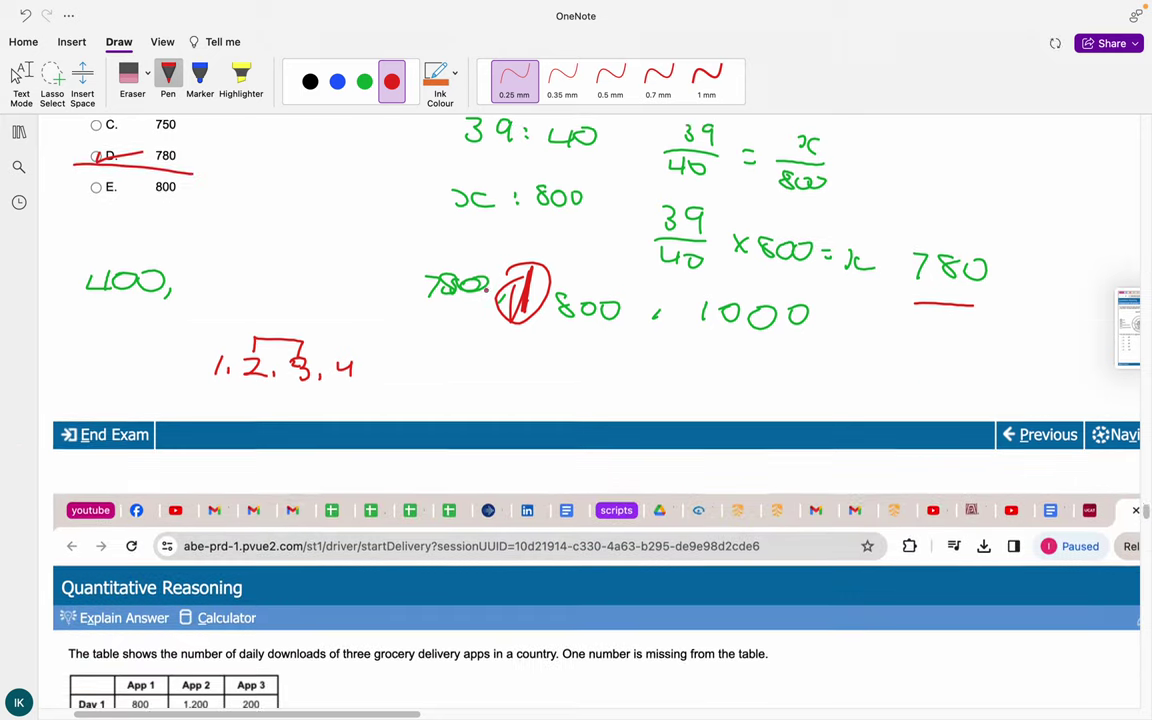
- Begin the red sum of App 1's values beside the options: 800 + 1000 +
{"action": "scroll", "coordinate": [489, 290], "scroll_direction": "down", "scroll_amount": 8}
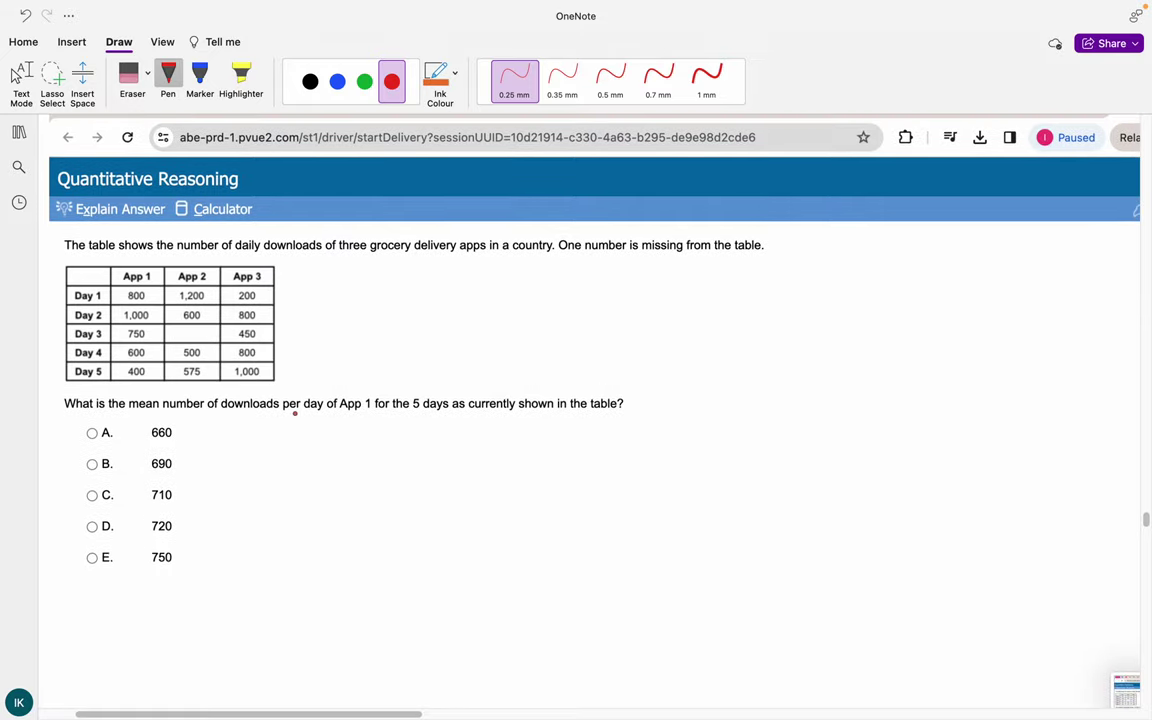
{"action": "scroll", "coordinate": [296, 410], "scroll_direction": "up", "scroll_amount": 5}
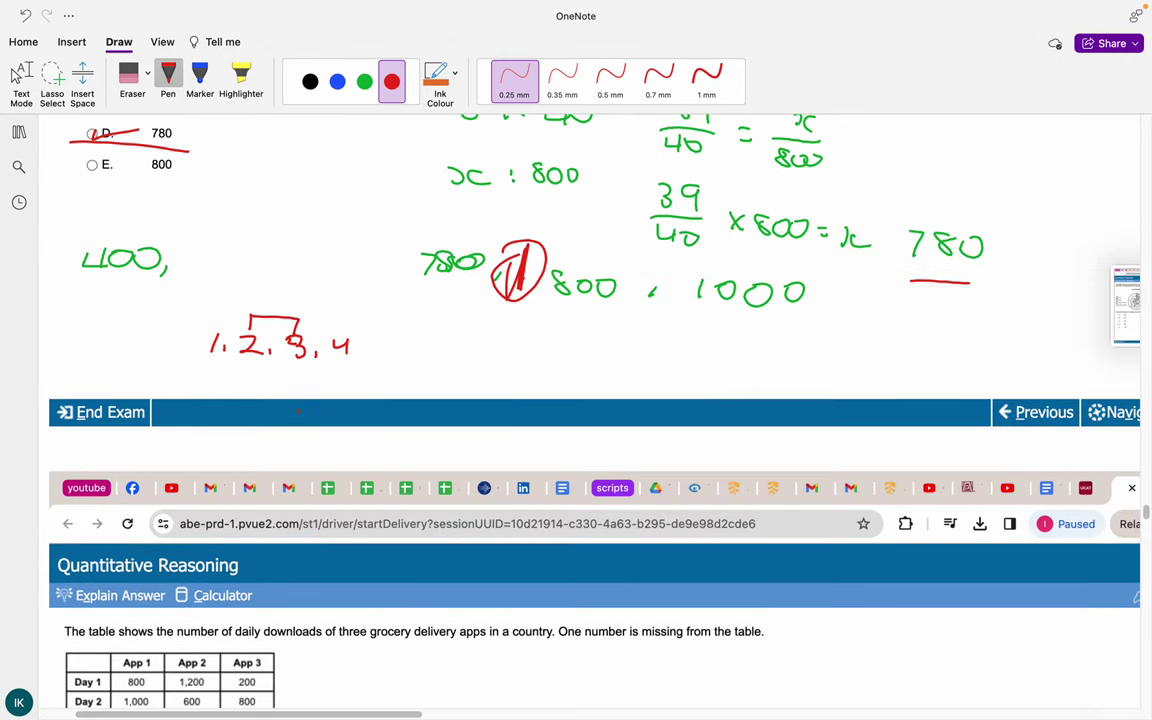
{"action": "scroll", "coordinate": [297, 410], "scroll_direction": "down", "scroll_amount": 4}
{"action": "scroll", "coordinate": [296, 406], "scroll_direction": "down", "scroll_amount": 2}
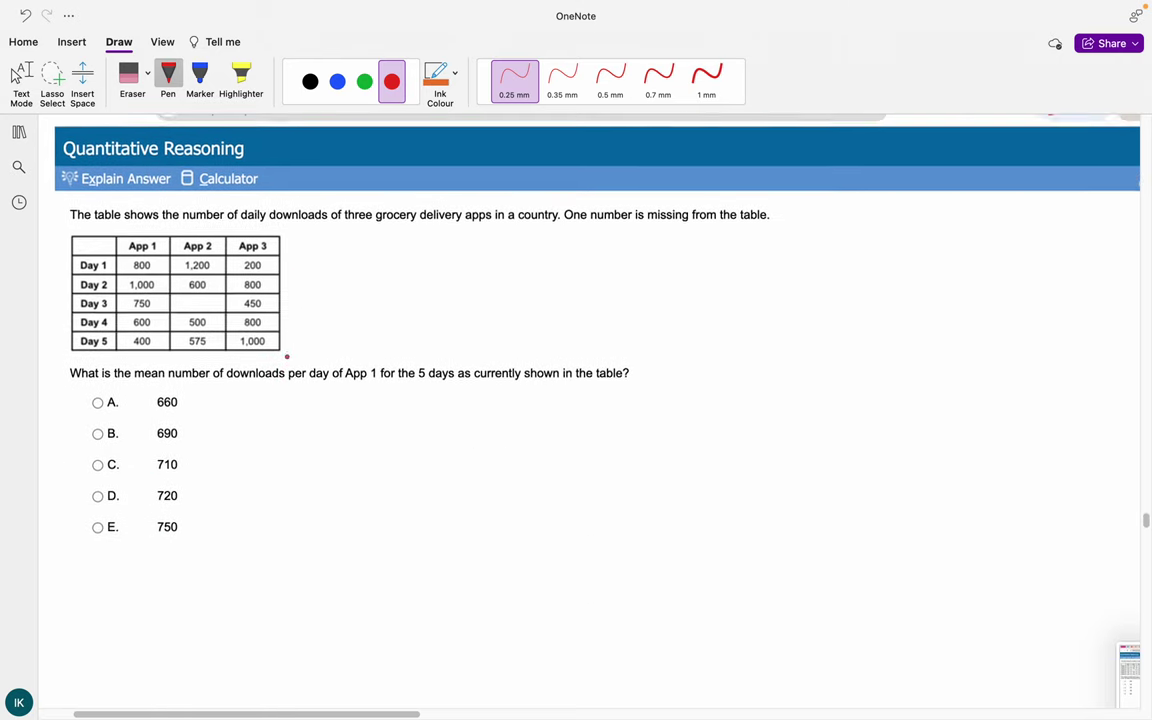
{"action": "left_click_drag", "start_coordinate": [338, 428], "coordinate": [358, 429]}
{"action": "left_click_drag", "start_coordinate": [386, 428], "coordinate": [432, 438]}
{"action": "left_click", "coordinate": [423, 447]}
{"action": "mouse_move", "coordinate": [444, 429]}
{"action": "left_mouse_down"}
{"action": "mouse_move", "coordinate": [444, 451]}
{"action": "mouse_move", "coordinate": [461, 432]}
{"action": "left_mouse_up"}
{"action": "left_click_drag", "start_coordinate": [488, 430], "coordinate": [553, 449]}
{"action": "left_click_drag", "start_coordinate": [545, 440], "coordinate": [599, 448]}
- Complete the sum with 750 + 600 + 400 and divide it by 5
{"action": "mouse_move", "coordinate": [638, 432]}
{"action": "left_mouse_down"}
{"action": "mouse_move", "coordinate": [668, 449]}
{"action": "mouse_move", "coordinate": [680, 438]}
{"action": "left_mouse_up"}
{"action": "mouse_move", "coordinate": [714, 431]}
{"action": "left_mouse_down"}
{"action": "mouse_move", "coordinate": [710, 442]}
{"action": "mouse_move", "coordinate": [755, 434]}
{"action": "left_mouse_up"}
{"action": "mouse_move", "coordinate": [776, 430]}
{"action": "left_mouse_down"}
{"action": "mouse_move", "coordinate": [776, 448]}
{"action": "mouse_move", "coordinate": [786, 440]}
{"action": "left_mouse_up"}
{"action": "mouse_move", "coordinate": [800, 432]}
{"action": "left_mouse_down"}
{"action": "mouse_move", "coordinate": [792, 446]}
{"action": "mouse_move", "coordinate": [806, 452]}
{"action": "left_mouse_up"}
{"action": "mouse_move", "coordinate": [826, 434]}
{"action": "left_mouse_down"}
{"action": "mouse_move", "coordinate": [848, 434]}
{"action": "mouse_move", "coordinate": [252, 503]}
{"action": "left_mouse_up"}
{"action": "left_click_drag", "start_coordinate": [542, 514], "coordinate": [532, 532]}
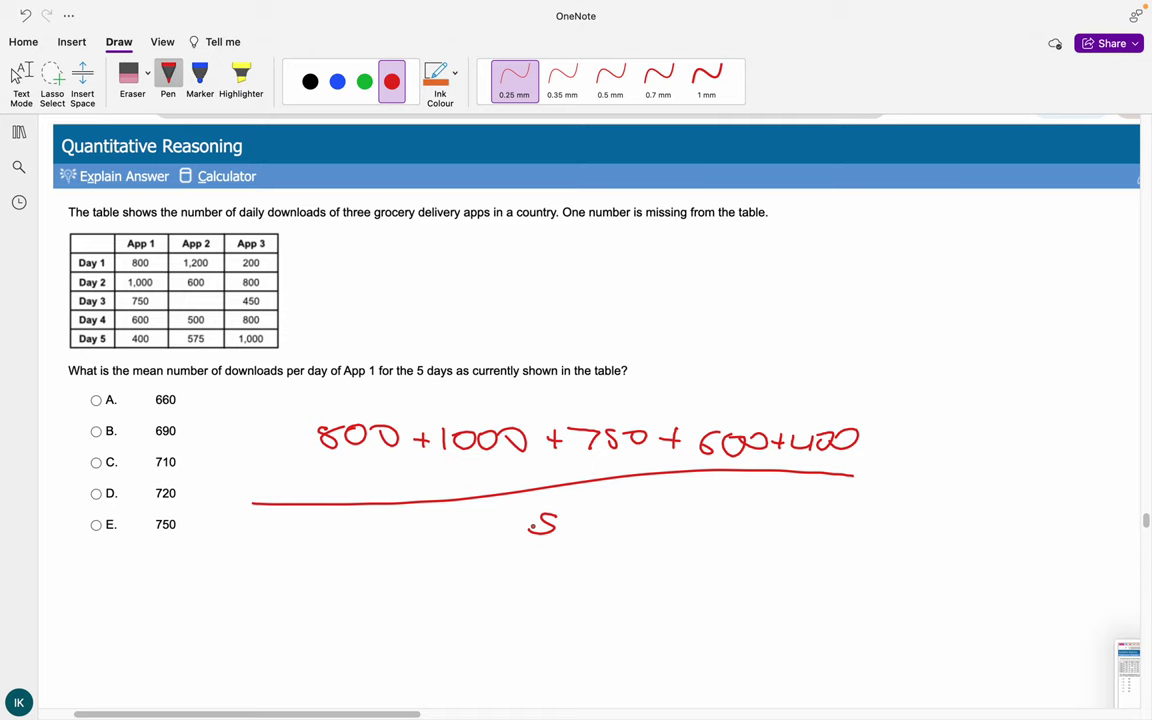
- Write the result 710 and tick option C as the answer
{"action": "mouse_move", "coordinate": [432, 582]}
{"action": "left_mouse_down"}
{"action": "mouse_move", "coordinate": [449, 607]}
{"action": "mouse_move", "coordinate": [477, 606]}
{"action": "left_mouse_up"}
{"action": "left_click_drag", "start_coordinate": [514, 583], "coordinate": [510, 590]}
{"action": "left_click_drag", "start_coordinate": [93, 461], "coordinate": [158, 447]}
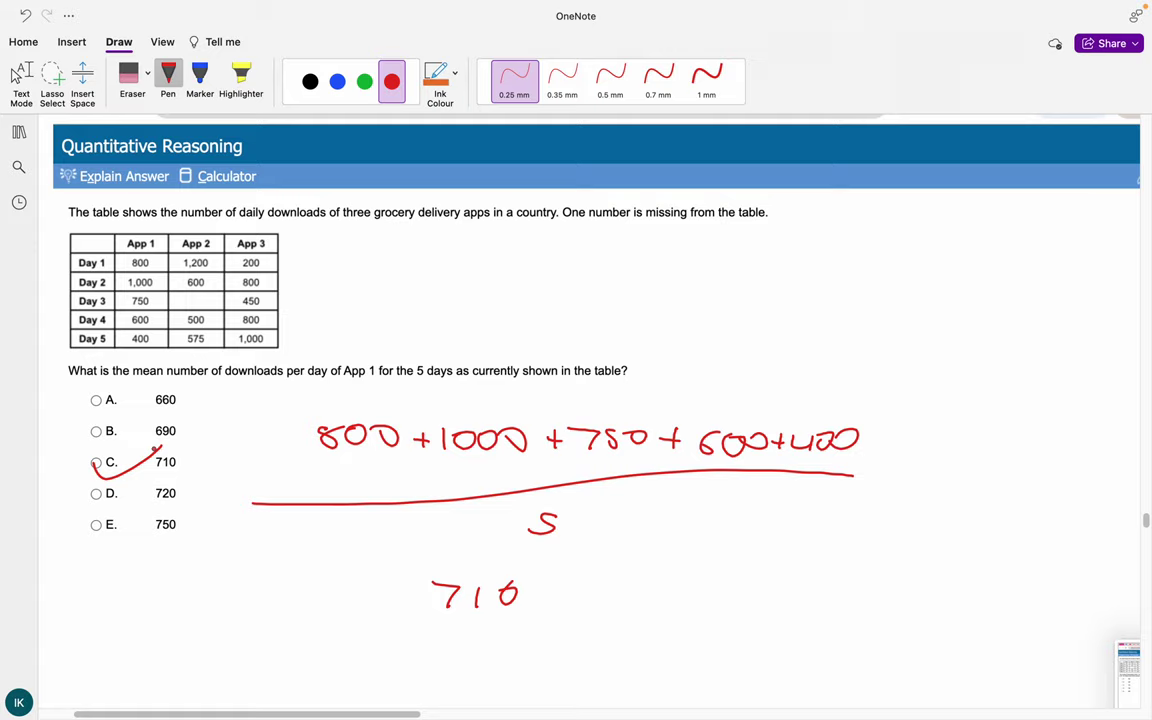
{"action": "scroll", "coordinate": [155, 447], "scroll_direction": "down", "scroll_amount": 15}
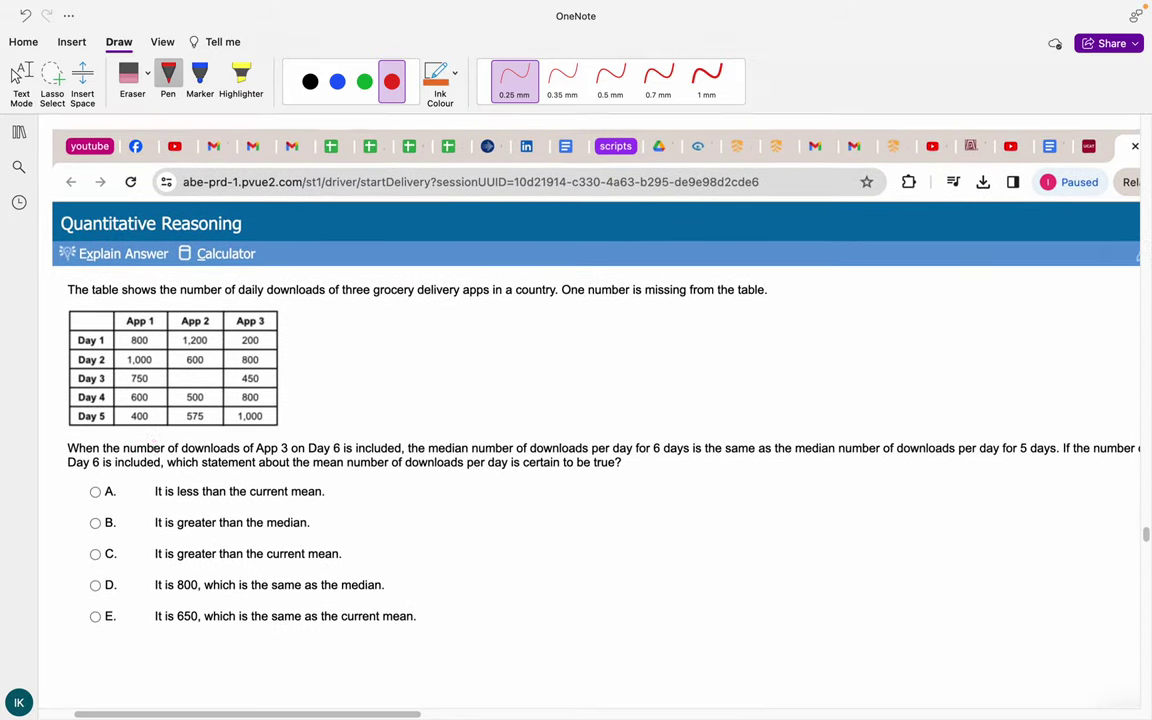
- Begin the red ordered list of App 3's values: 200, 450, 800
{"action": "scroll", "coordinate": [216, 423], "scroll_direction": "down", "scroll_amount": 3}
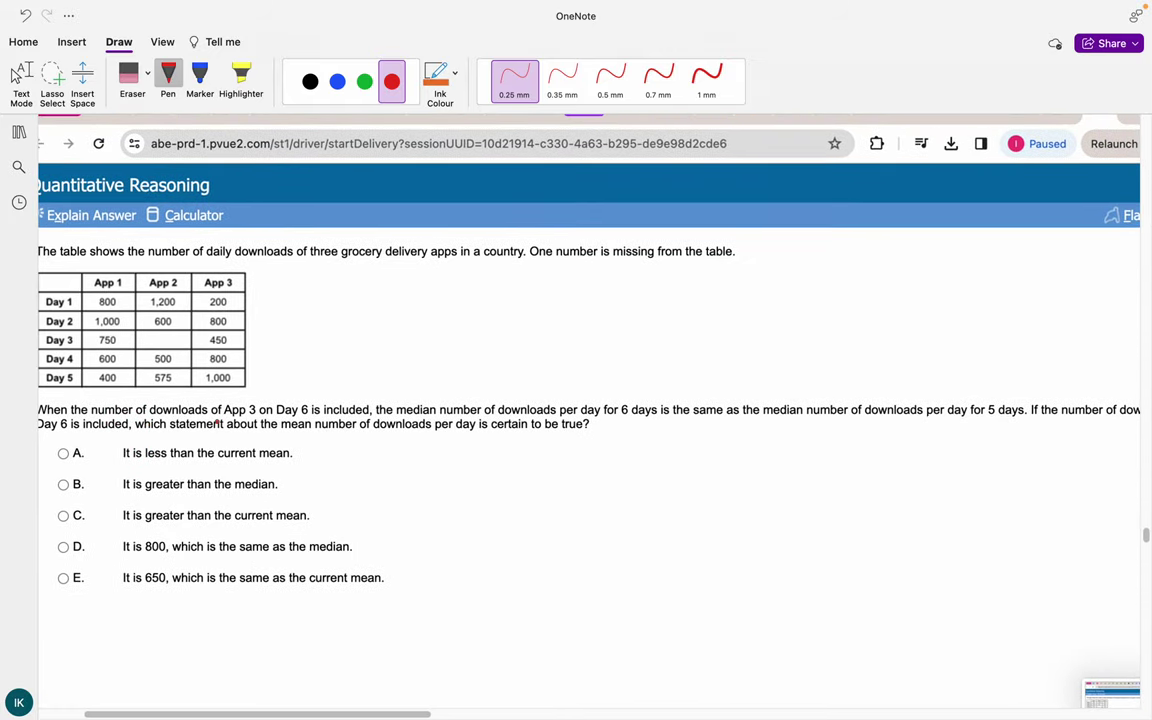
{"action": "scroll", "coordinate": [216, 423], "scroll_direction": "down", "scroll_amount": 1}
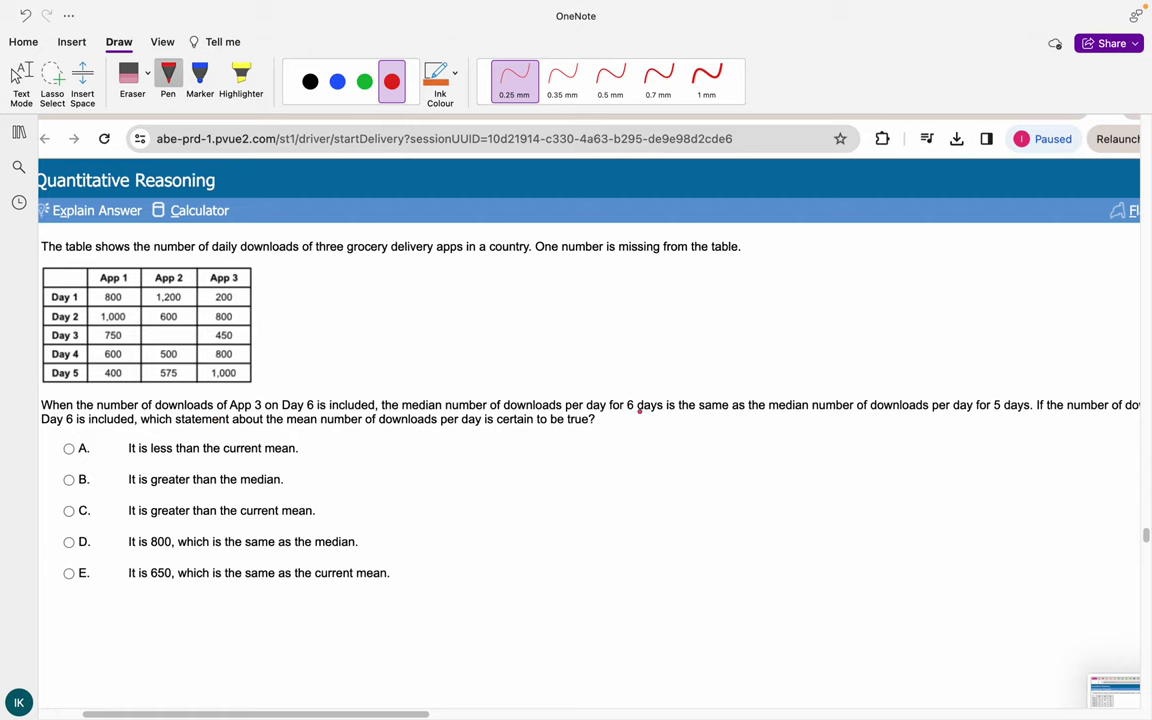
{"action": "scroll", "coordinate": [650, 412], "scroll_direction": "right", "scroll_amount": 5}
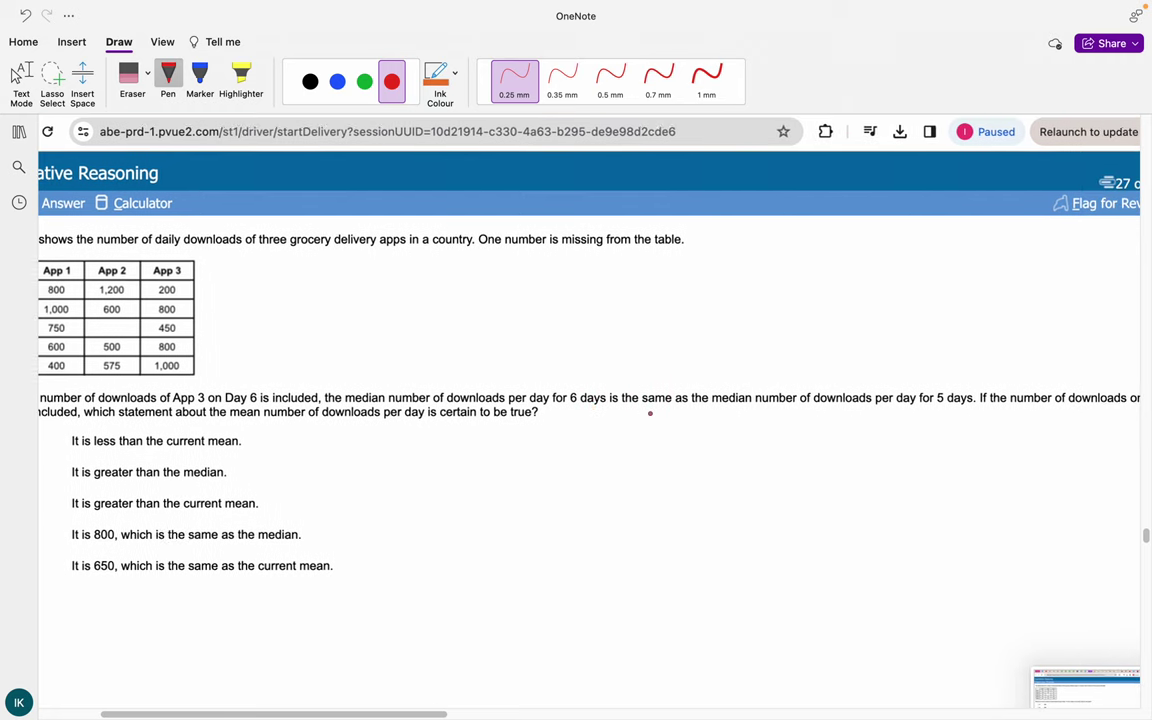
{"action": "scroll", "coordinate": [650, 412], "scroll_direction": "left", "scroll_amount": 1}
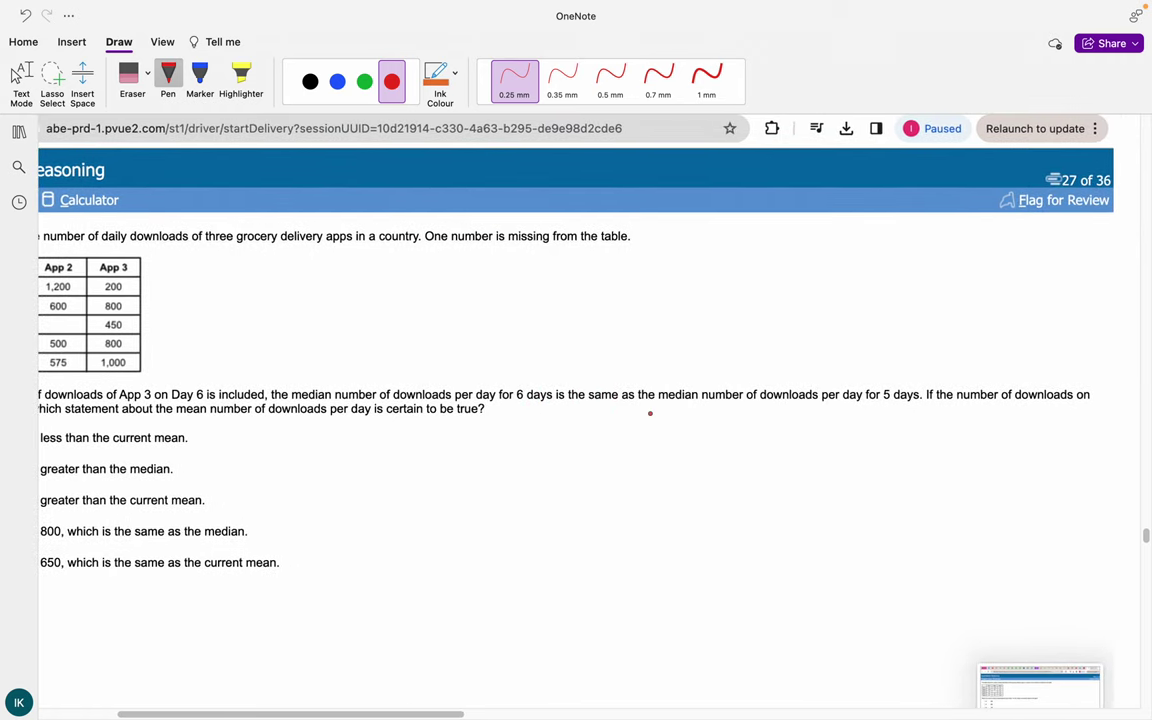
{"action": "scroll", "coordinate": [650, 412], "scroll_direction": "left", "scroll_amount": 5}
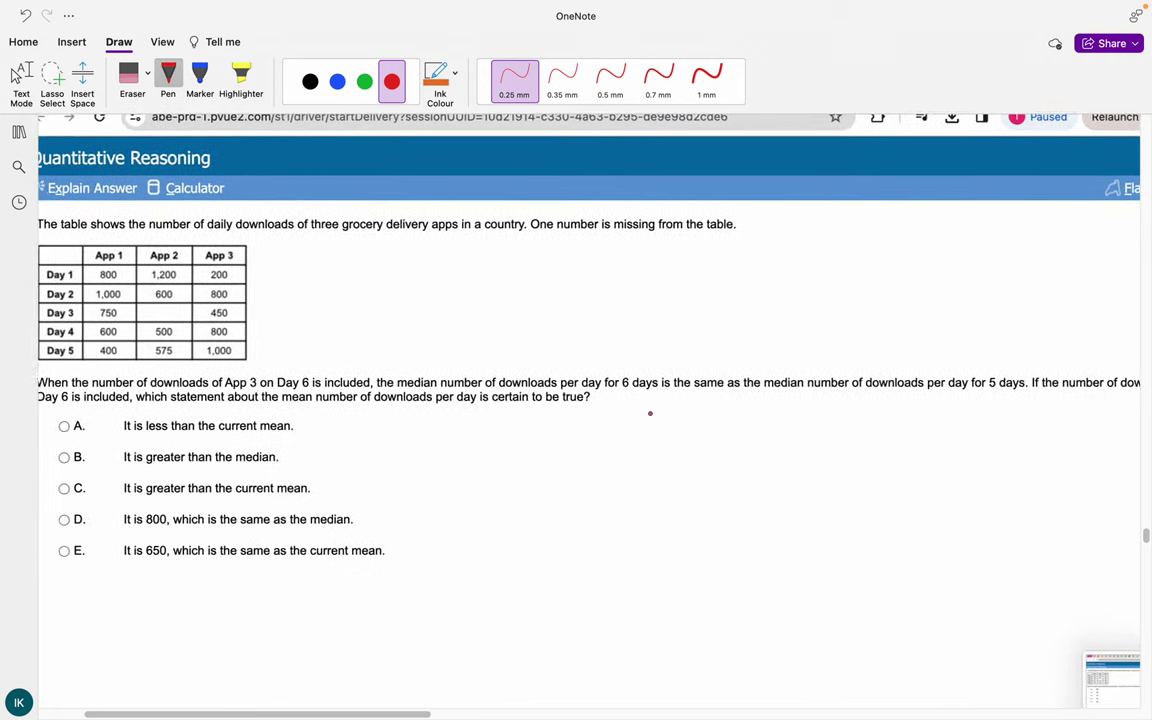
{"action": "scroll", "coordinate": [650, 412], "scroll_direction": "right", "scroll_amount": 1}
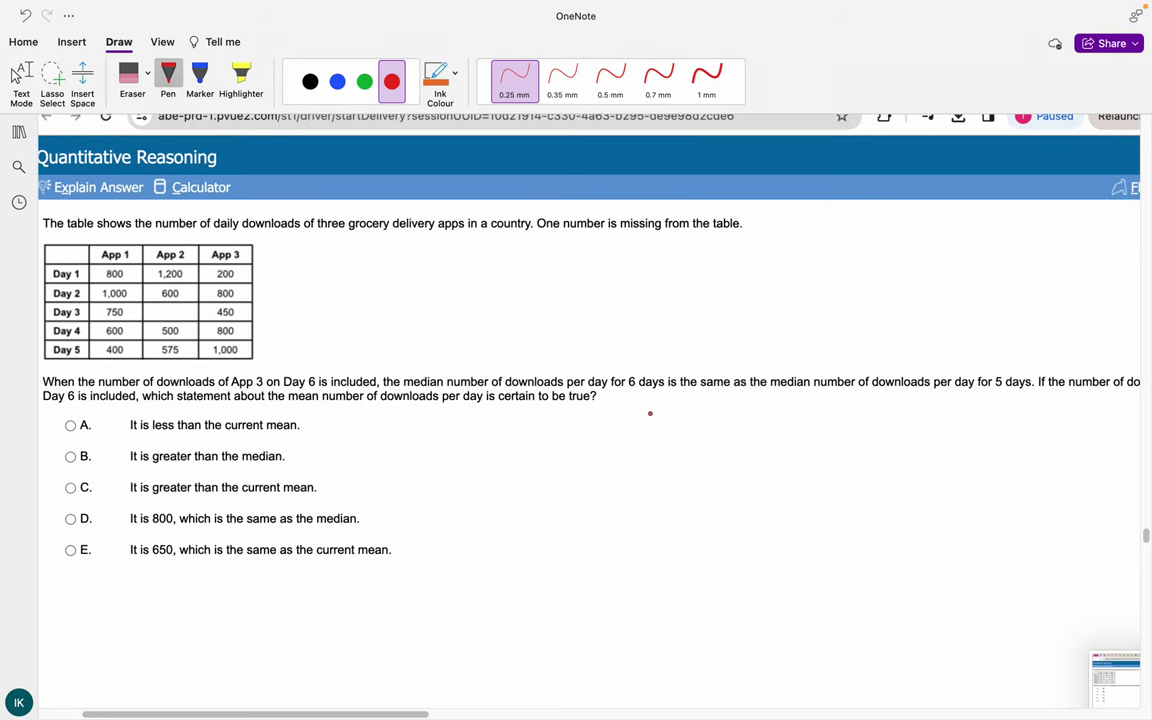
{"action": "scroll", "coordinate": [650, 412], "scroll_direction": "up", "scroll_amount": 1}
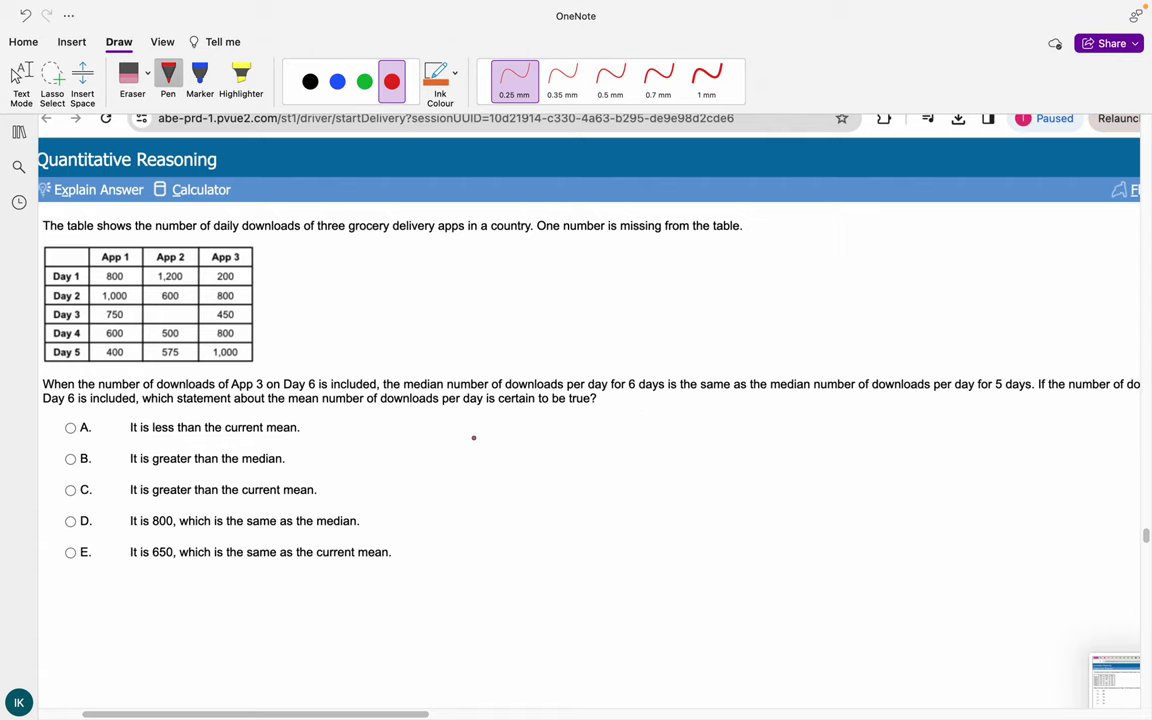
{"action": "mouse_move", "coordinate": [443, 450]}
{"action": "left_mouse_down"}
{"action": "mouse_move", "coordinate": [459, 462]}
{"action": "mouse_move", "coordinate": [467, 450]}
{"action": "left_mouse_up"}
{"action": "mouse_move", "coordinate": [488, 448]}
{"action": "left_mouse_down"}
{"action": "mouse_move", "coordinate": [505, 475]}
{"action": "mouse_move", "coordinate": [583, 458]}
{"action": "left_mouse_up"}
{"action": "mouse_move", "coordinate": [612, 465]}
{"action": "left_mouse_down"}
{"action": "mouse_move", "coordinate": [610, 474]}
{"action": "mouse_move", "coordinate": [640, 458]}
{"action": "mouse_move", "coordinate": [685, 459]}
{"action": "mouse_move", "coordinate": [703, 475]}
{"action": "mouse_move", "coordinate": [712, 462]}
{"action": "mouse_move", "coordinate": [758, 457]}
{"action": "mouse_move", "coordinate": [806, 466]}
{"action": "left_mouse_up"}
{"action": "left_click_drag", "start_coordinate": [821, 456], "coordinate": [836, 457]}
{"action": "left_click_drag", "start_coordinate": [852, 458], "coordinate": [850, 455]}
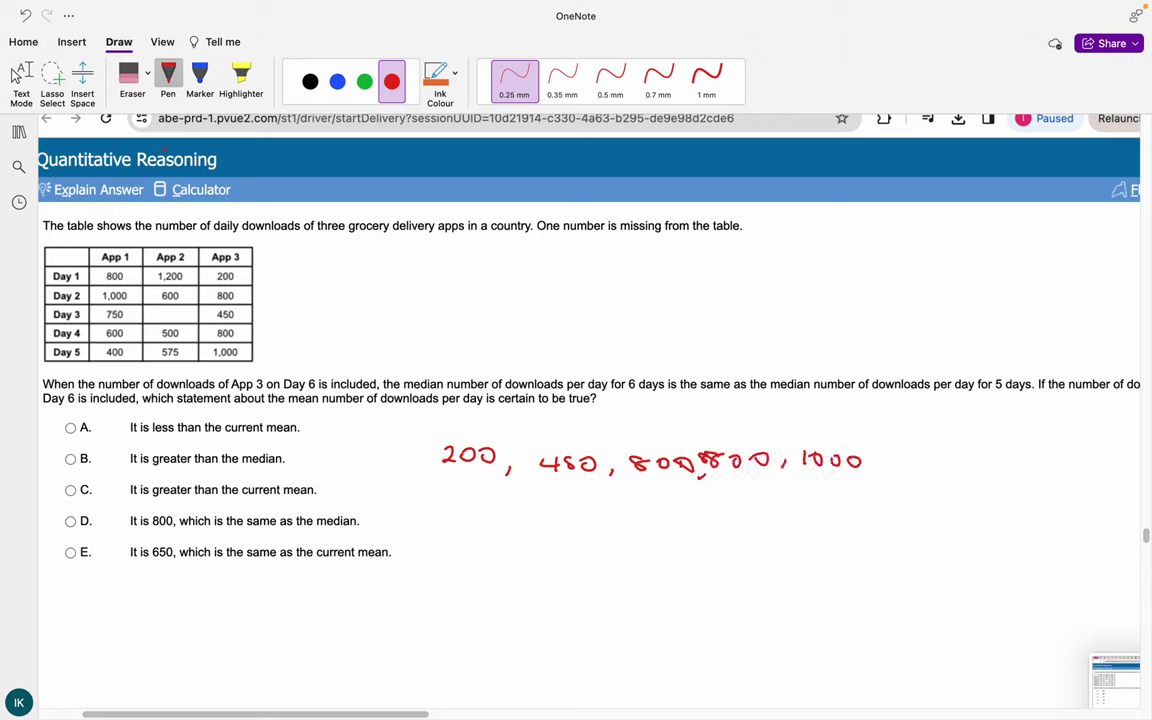
- Erase the miswritten digits after 80 and rewrite the values as 800, 800
{"action": "left_click", "coordinate": [128, 76]}
{"action": "mouse_move", "coordinate": [699, 469]}
{"action": "left_mouse_down"}
{"action": "mouse_move", "coordinate": [678, 456]}
{"action": "mouse_move", "coordinate": [688, 471]}
{"action": "left_mouse_up"}
{"action": "left_click", "coordinate": [168, 78]}
{"action": "left_click_drag", "start_coordinate": [720, 454], "coordinate": [718, 460]}
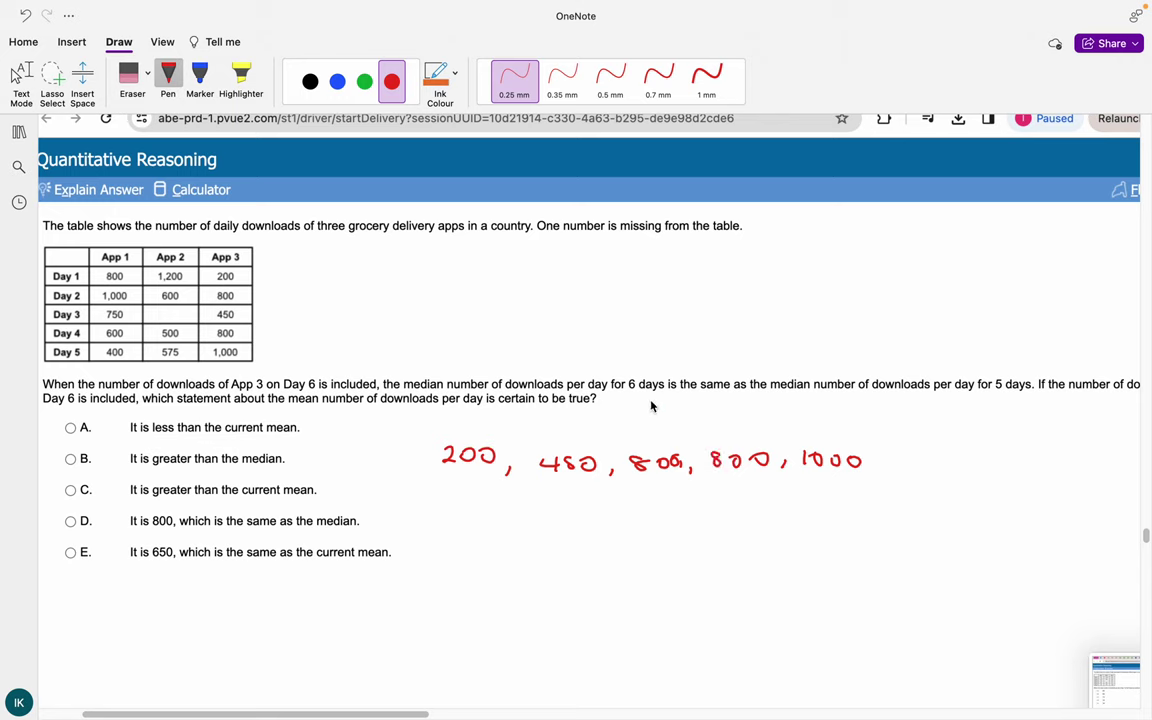
- Write the median 800 at the right and double-underline it
{"action": "left_click", "coordinate": [951, 409]}
{"action": "left_click_drag", "start_coordinate": [950, 410], "coordinate": [948, 409]}
{"action": "left_click_drag", "start_coordinate": [976, 409], "coordinate": [1005, 415]}
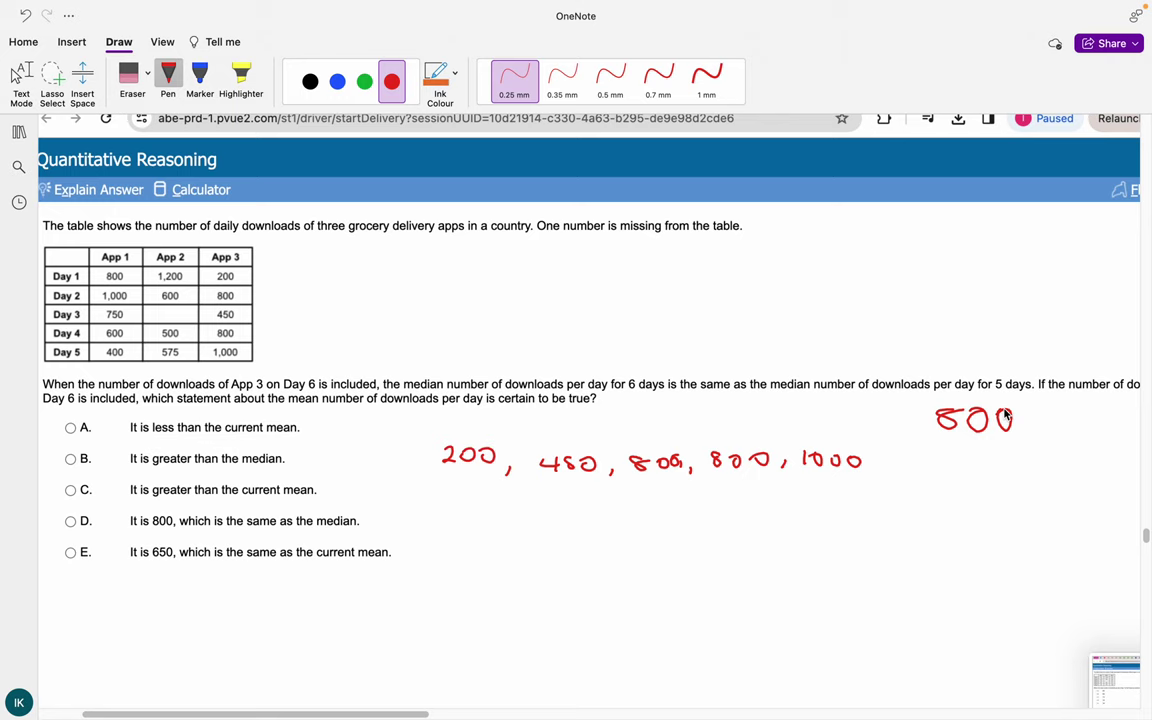
{"action": "left_click_drag", "start_coordinate": [933, 441], "coordinate": [1020, 447]}
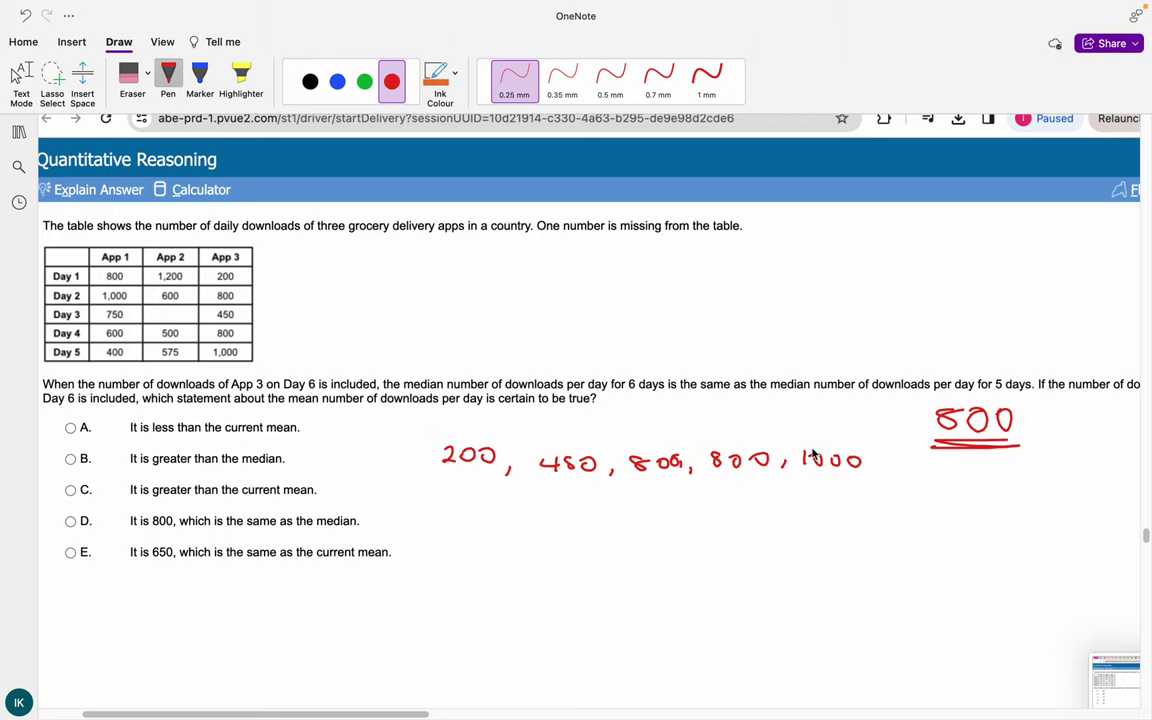
- Insert a third 800 before 1000, bracket the middle values, and underline 'mean number'
{"action": "left_click", "coordinate": [128, 75]}
{"action": "mouse_move", "coordinate": [858, 460]}
{"action": "left_mouse_down"}
{"action": "mouse_move", "coordinate": [800, 460]}
{"action": "mouse_move", "coordinate": [814, 452]}
{"action": "left_mouse_up"}
{"action": "left_click", "coordinate": [168, 75]}
{"action": "mouse_move", "coordinate": [840, 451]}
{"action": "left_mouse_down"}
{"action": "mouse_move", "coordinate": [862, 452]}
{"action": "mouse_move", "coordinate": [895, 482]}
{"action": "left_mouse_up"}
{"action": "left_click_drag", "start_coordinate": [921, 458], "coordinate": [921, 474]}
{"action": "left_click_drag", "start_coordinate": [926, 465], "coordinate": [946, 472]}
{"action": "left_click_drag", "start_coordinate": [968, 462], "coordinate": [992, 464]}
{"action": "mouse_move", "coordinate": [663, 446]}
{"action": "left_mouse_down"}
{"action": "mouse_move", "coordinate": [703, 418]}
{"action": "mouse_move", "coordinate": [735, 441]}
{"action": "left_mouse_up"}
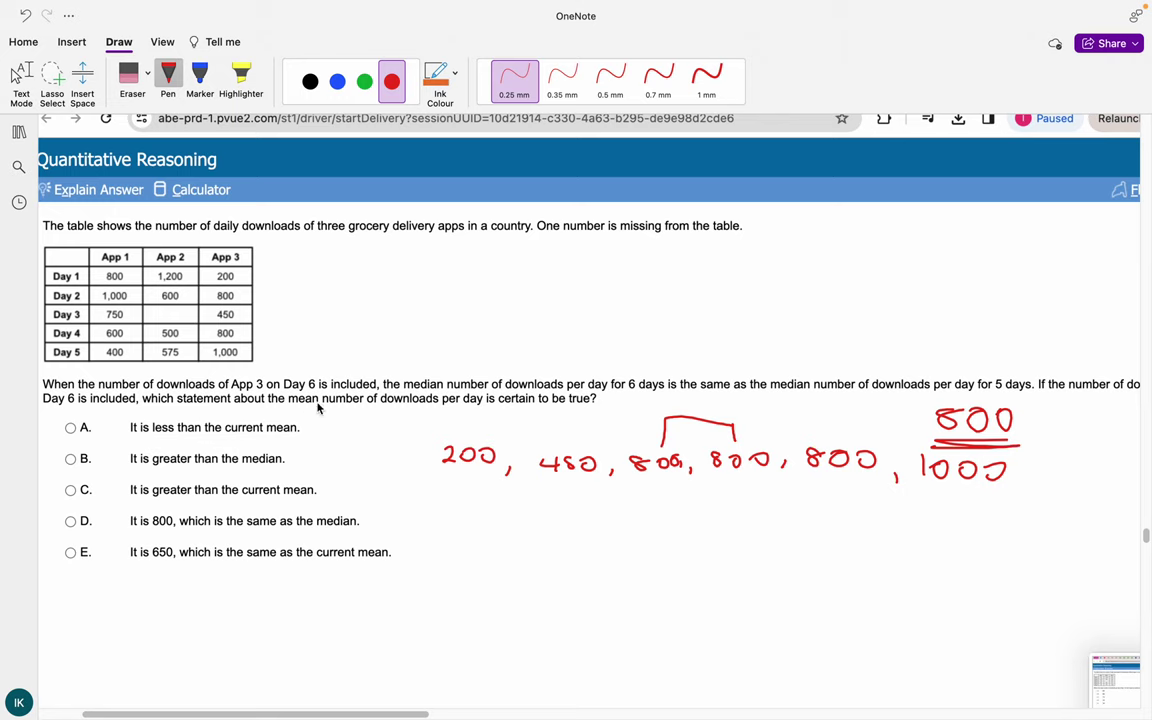
{"action": "left_click_drag", "start_coordinate": [355, 407], "coordinate": [293, 407]}
{"action": "left_click", "coordinate": [364, 81]}
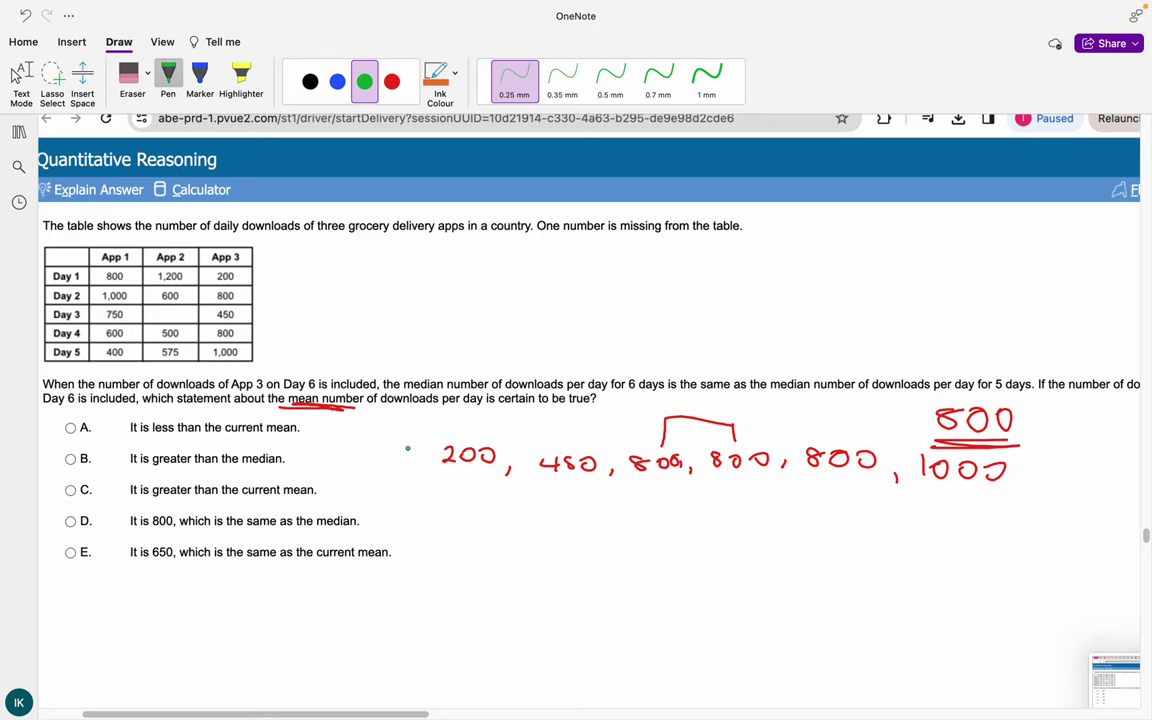
- Write 675 in green and cross out options B, D and E
{"action": "mouse_move", "coordinate": [594, 535]}
{"action": "left_mouse_down"}
{"action": "mouse_move", "coordinate": [585, 548]}
{"action": "mouse_move", "coordinate": [640, 553]}
{"action": "left_mouse_up"}
{"action": "left_click_drag", "start_coordinate": [355, 533], "coordinate": [115, 533]}
{"action": "left_click_drag", "start_coordinate": [381, 564], "coordinate": [117, 556]}
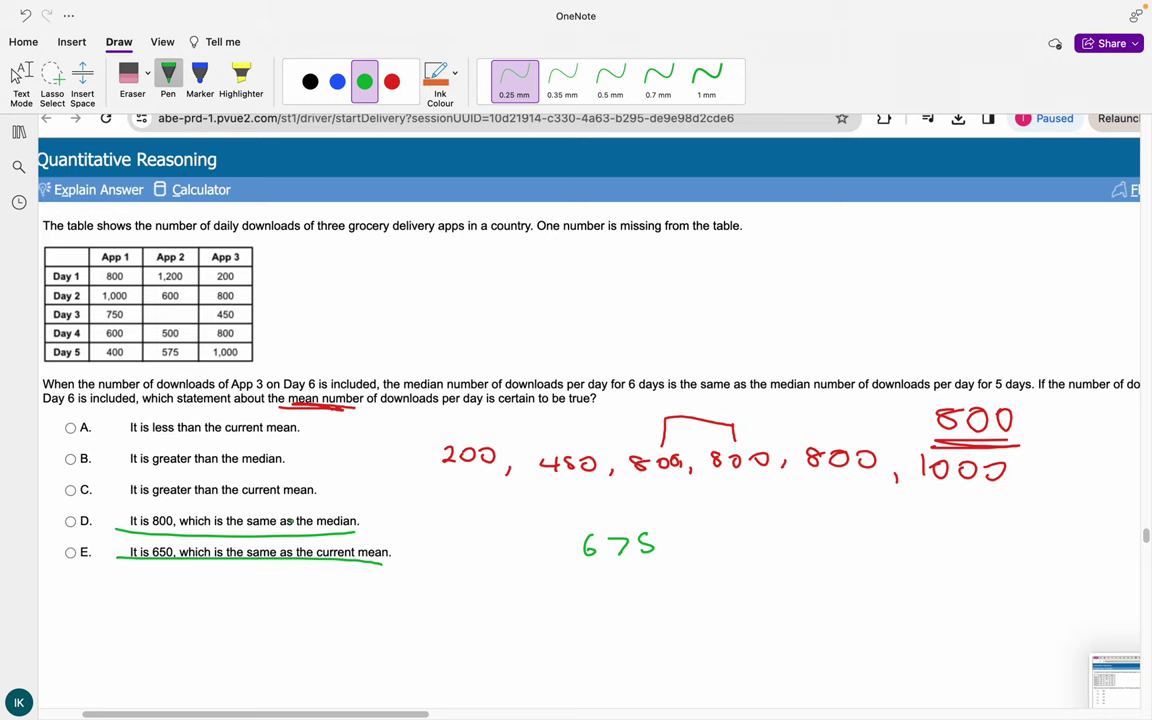
{"action": "scroll", "coordinate": [290, 521], "scroll_direction": "right", "scroll_amount": 6}
{"action": "scroll", "coordinate": [290, 521], "scroll_direction": "left", "scroll_amount": 9}
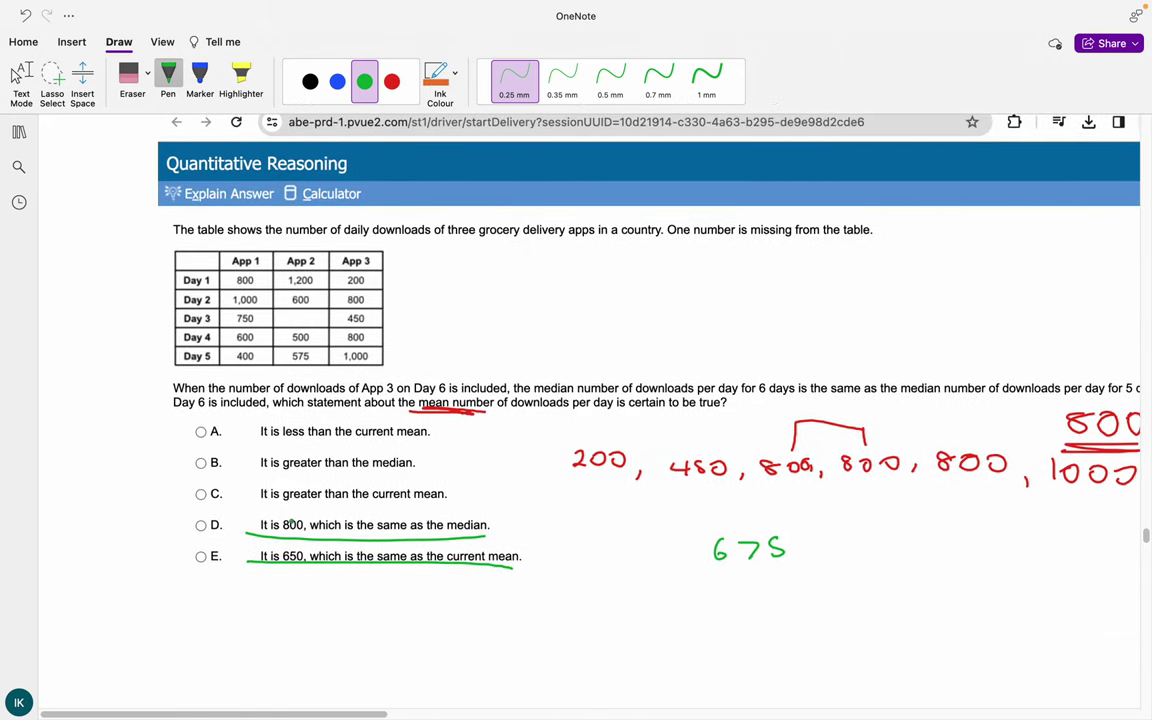
{"action": "mouse_move", "coordinate": [260, 518]}
{"action": "left_mouse_down"}
{"action": "mouse_move", "coordinate": [262, 565]}
{"action": "mouse_move", "coordinate": [300, 525]}
{"action": "mouse_move", "coordinate": [427, 537]}
{"action": "mouse_move", "coordinate": [365, 520]}
{"action": "mouse_move", "coordinate": [312, 538]}
{"action": "left_mouse_up"}
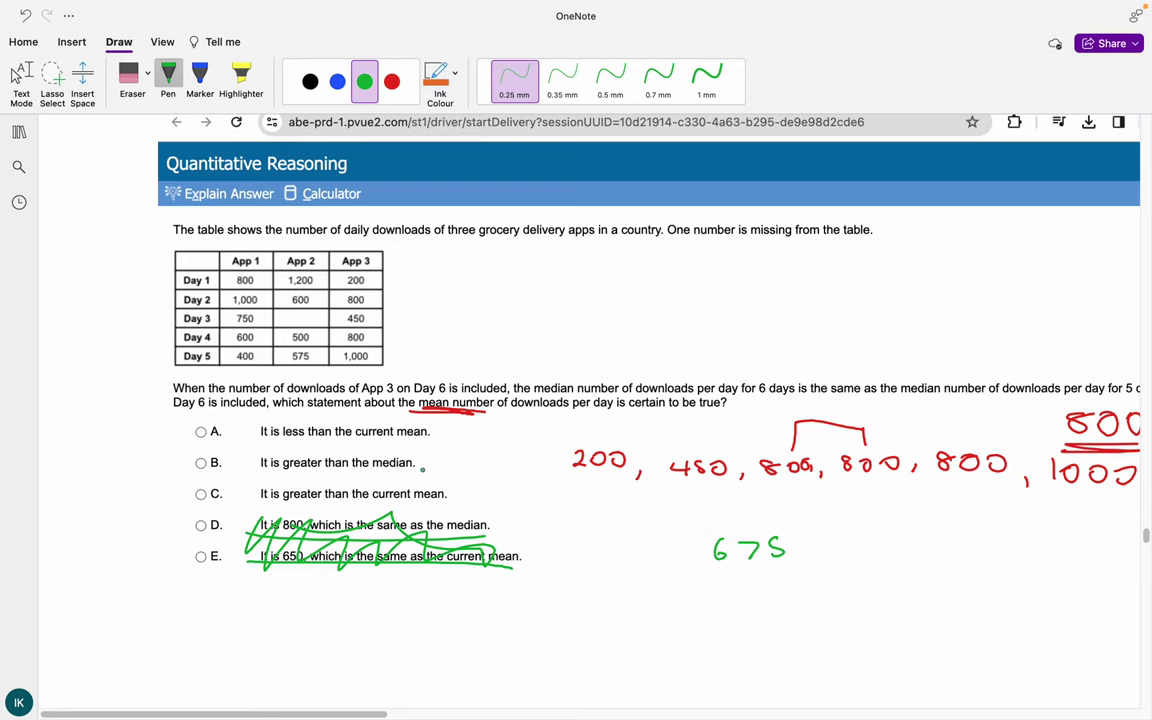
{"action": "left_click_drag", "start_coordinate": [399, 462], "coordinate": [178, 473]}
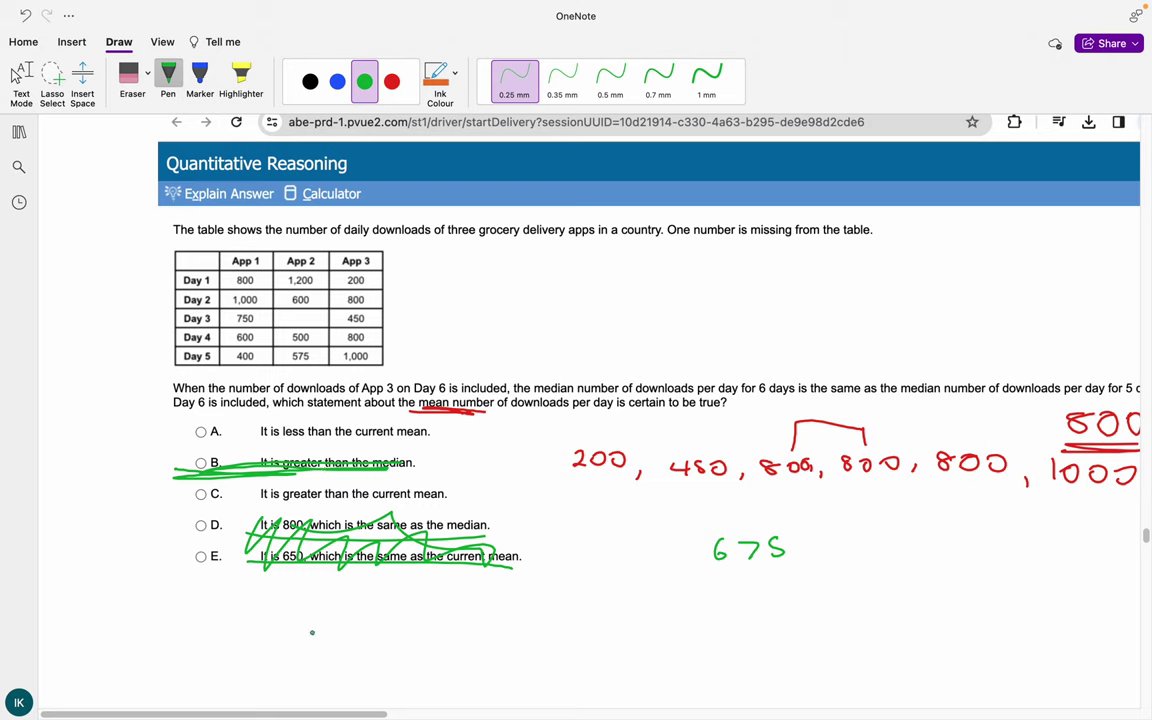
- Write 'mean day 5 = 650' below the options in green
{"action": "mouse_move", "coordinate": [277, 625]}
{"action": "left_mouse_down"}
{"action": "mouse_move", "coordinate": [283, 610]}
{"action": "mouse_move", "coordinate": [432, 612]}
{"action": "mouse_move", "coordinate": [479, 592]}
{"action": "mouse_move", "coordinate": [476, 611]}
{"action": "left_mouse_up"}
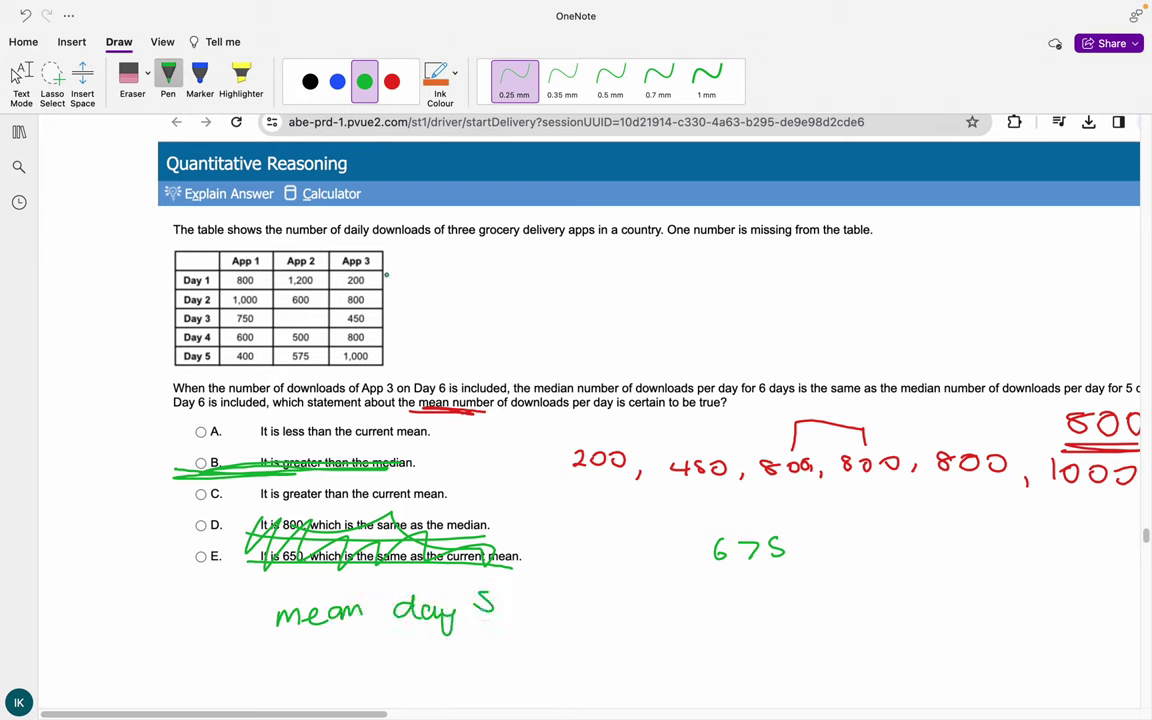
{"action": "mouse_move", "coordinate": [386, 276]}
{"action": "left_mouse_down"}
{"action": "mouse_move", "coordinate": [405, 345]}
{"action": "mouse_move", "coordinate": [384, 350]}
{"action": "left_mouse_up"}
{"action": "left_click_drag", "start_coordinate": [537, 603], "coordinate": [550, 603]}
{"action": "left_click_drag", "start_coordinate": [537, 611], "coordinate": [606, 618]}
{"action": "left_click_drag", "start_coordinate": [645, 598], "coordinate": [634, 610]}
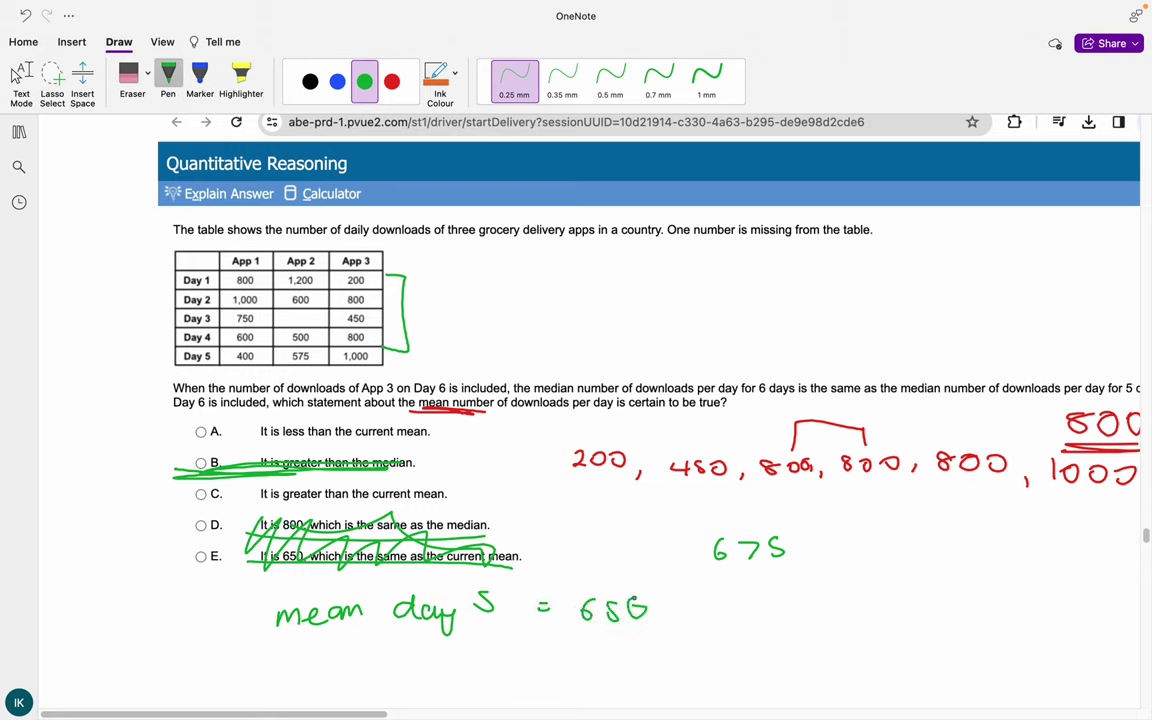
- Tick option C as the answer in blue
{"action": "left_click", "coordinate": [337, 81]}
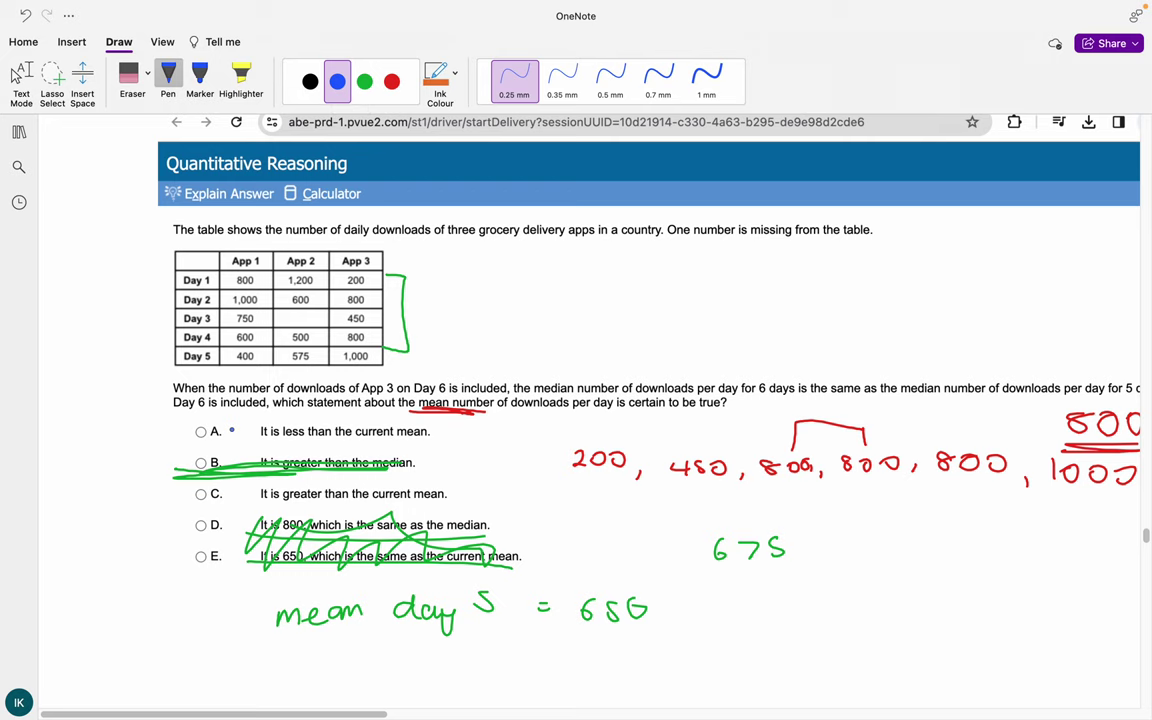
{"action": "left_click_drag", "start_coordinate": [191, 485], "coordinate": [267, 468]}
{"action": "scroll", "coordinate": [640, 400], "scroll_direction": "down", "scroll_amount": 5}
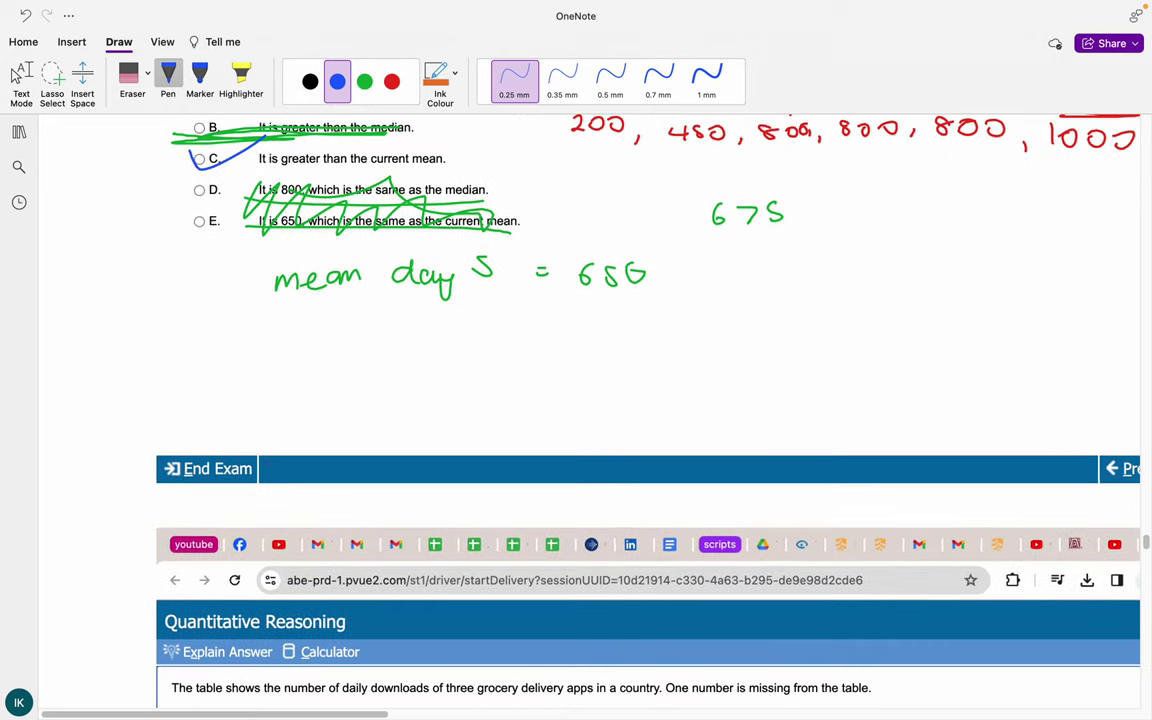
- Underline the ratio phrase, write 750 : x, and circle the empty Day 3 App 2 cell
{"action": "scroll", "coordinate": [266, 463], "scroll_direction": "down", "scroll_amount": 6}
{"action": "scroll", "coordinate": [266, 463], "scroll_direction": "right", "scroll_amount": 2}
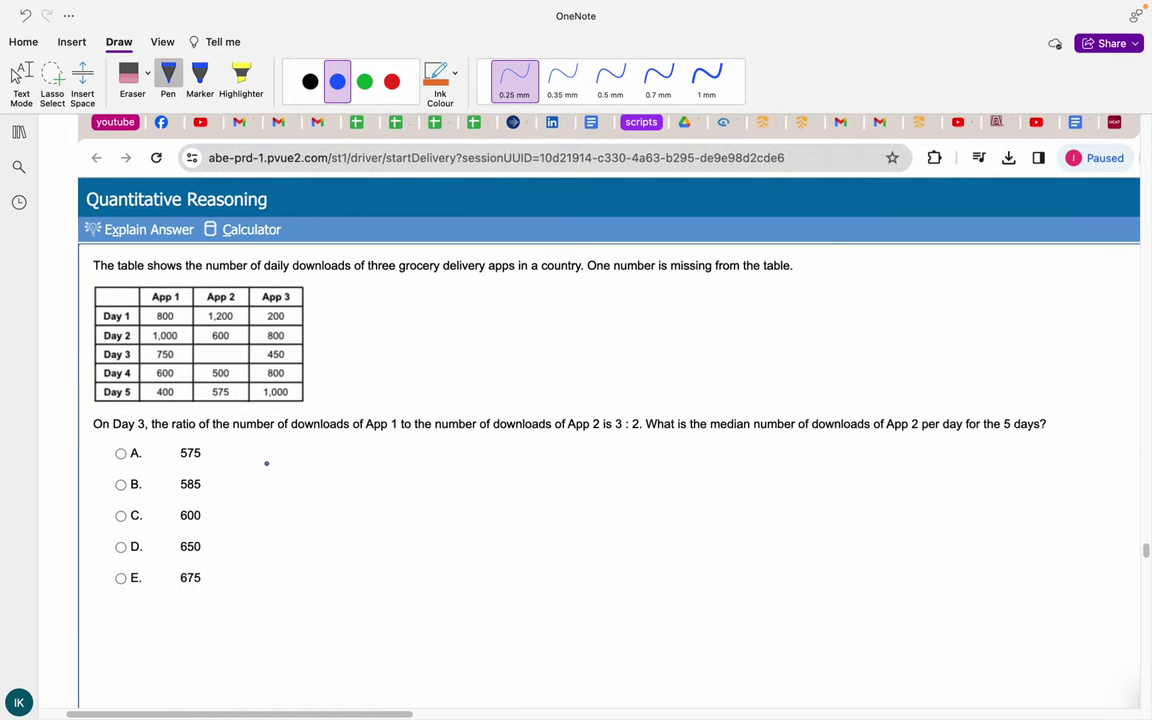
{"action": "scroll", "coordinate": [266, 463], "scroll_direction": "right", "scroll_amount": 1}
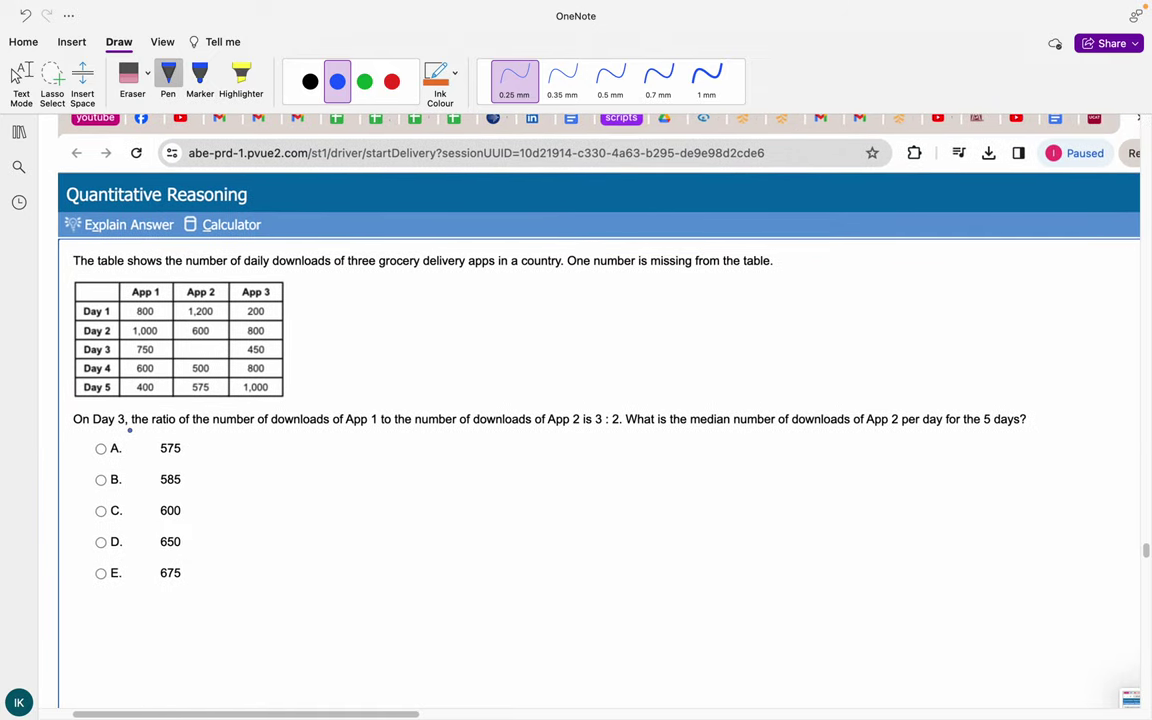
{"action": "left_click_drag", "start_coordinate": [147, 430], "coordinate": [370, 437]}
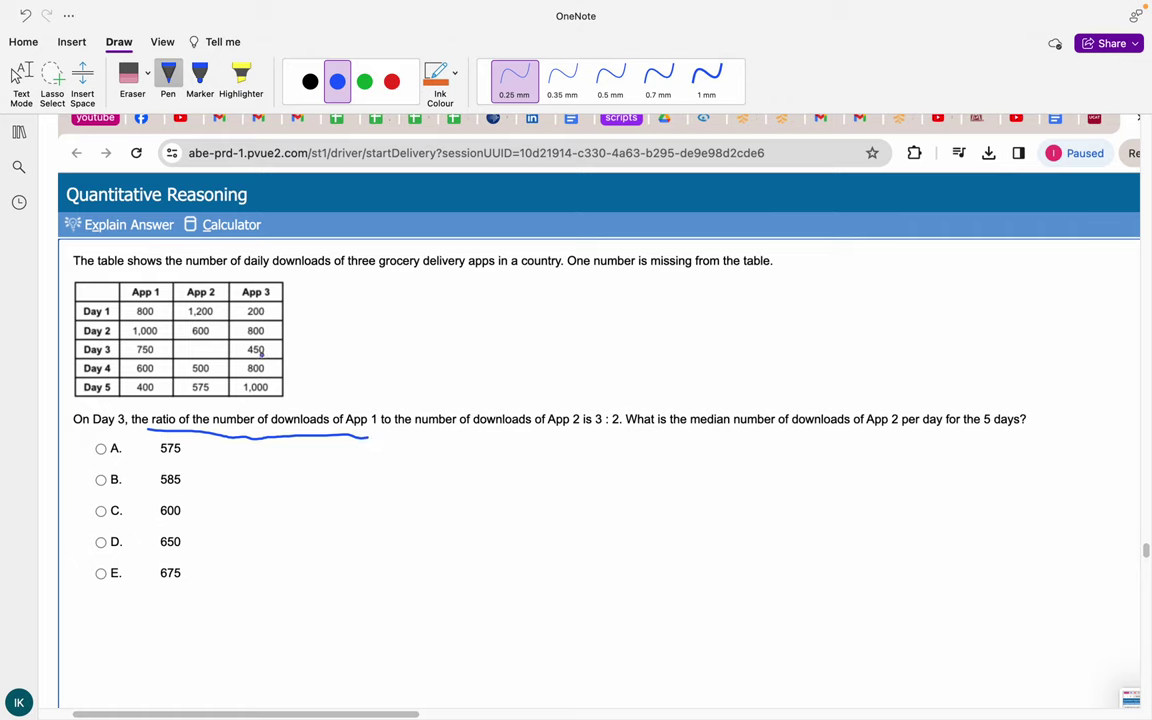
{"action": "mouse_move", "coordinate": [300, 467]}
{"action": "left_mouse_down"}
{"action": "mouse_move", "coordinate": [311, 489]}
{"action": "mouse_move", "coordinate": [364, 469]}
{"action": "left_mouse_up"}
{"action": "left_click", "coordinate": [400, 466]}
{"action": "left_click", "coordinate": [400, 485]}
{"action": "left_click_drag", "start_coordinate": [441, 466], "coordinate": [473, 483]}
{"action": "left_click_drag", "start_coordinate": [209, 340], "coordinate": [207, 333]}
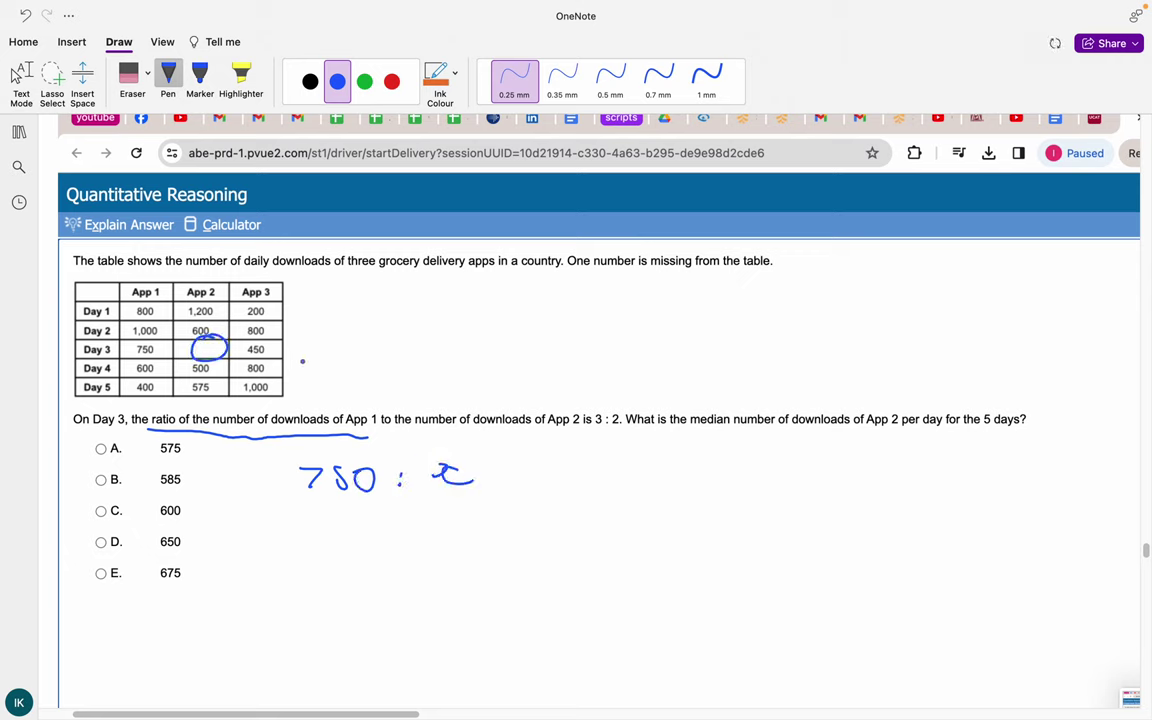
- Write the 3 : 2 ratio and set x/750 equal to 2/3
{"action": "mouse_move", "coordinate": [332, 519]}
{"action": "left_mouse_down"}
{"action": "mouse_move", "coordinate": [333, 541]}
{"action": "mouse_move", "coordinate": [412, 547]}
{"action": "left_mouse_up"}
{"action": "left_click", "coordinate": [372, 530]}
{"action": "left_click", "coordinate": [373, 540]}
{"action": "mouse_move", "coordinate": [547, 445]}
{"action": "left_mouse_down"}
{"action": "mouse_move", "coordinate": [558, 460]}
{"action": "mouse_move", "coordinate": [598, 443]}
{"action": "mouse_move", "coordinate": [652, 451]}
{"action": "left_mouse_up"}
{"action": "mouse_move", "coordinate": [663, 438]}
{"action": "left_mouse_down"}
{"action": "mouse_move", "coordinate": [678, 462]}
{"action": "mouse_move", "coordinate": [636, 490]}
{"action": "left_mouse_up"}
{"action": "mouse_move", "coordinate": [655, 475]}
{"action": "left_mouse_down"}
{"action": "mouse_move", "coordinate": [645, 488]}
{"action": "mouse_move", "coordinate": [726, 469]}
{"action": "left_mouse_up"}
{"action": "left_click_drag", "start_coordinate": [710, 477], "coordinate": [773, 470]}
{"action": "left_click_drag", "start_coordinate": [741, 482], "coordinate": [752, 495]}
- Solve x = 500 and fill 500 into the circled Day 3 cell
{"action": "left_click_drag", "start_coordinate": [634, 546], "coordinate": [638, 564]}
{"action": "mouse_move", "coordinate": [667, 549]}
{"action": "left_mouse_down"}
{"action": "mouse_move", "coordinate": [668, 568]}
{"action": "mouse_move", "coordinate": [692, 556]}
{"action": "left_mouse_up"}
{"action": "left_click_drag", "start_coordinate": [677, 567], "coordinate": [694, 566]}
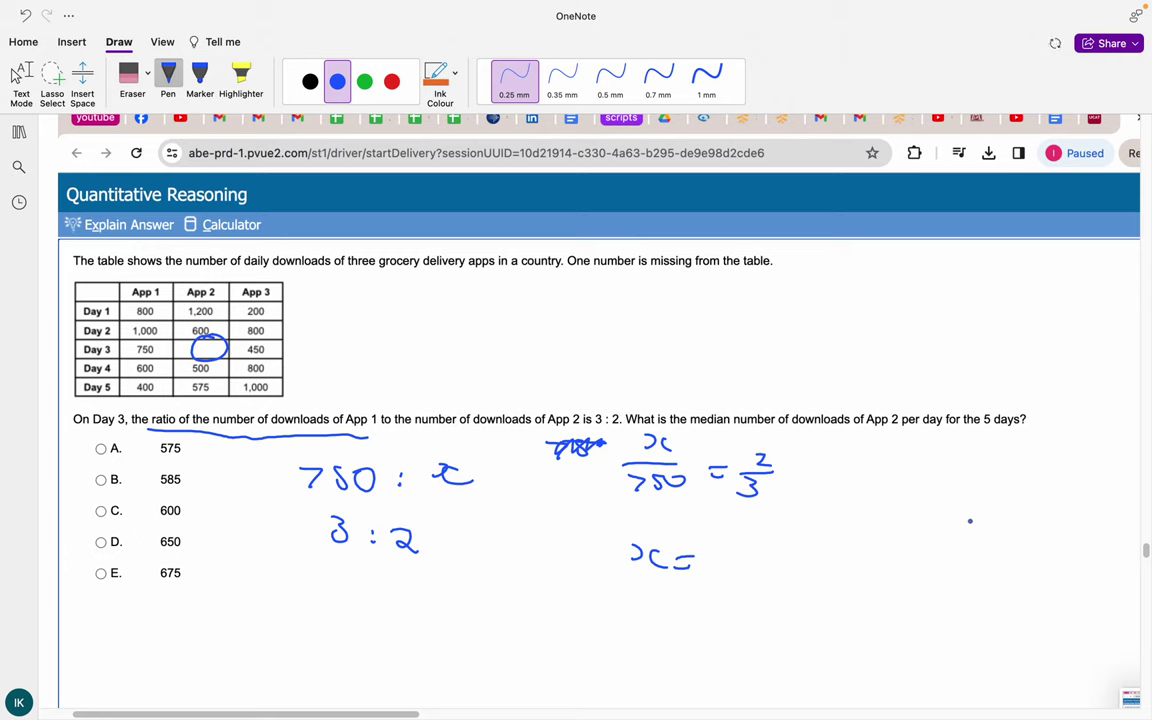
{"action": "mouse_move", "coordinate": [740, 537]}
{"action": "left_mouse_down"}
{"action": "mouse_move", "coordinate": [726, 563]}
{"action": "mouse_move", "coordinate": [757, 540]}
{"action": "left_mouse_up"}
{"action": "left_click_drag", "start_coordinate": [786, 538], "coordinate": [785, 540]}
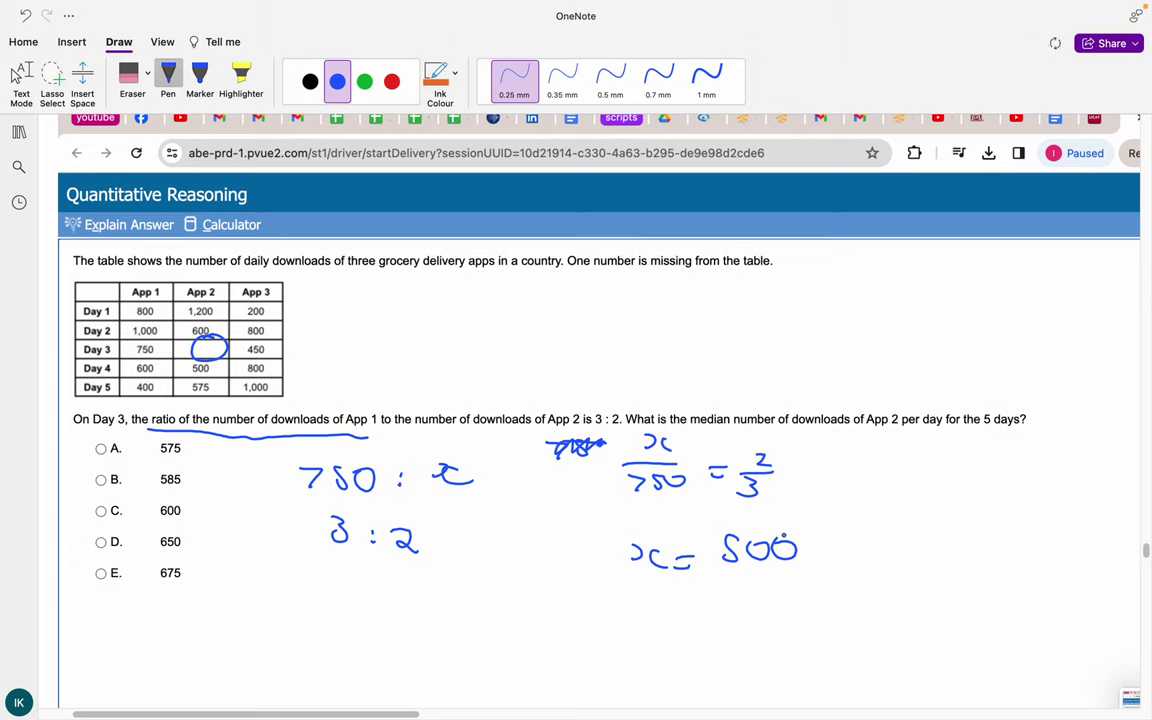
{"action": "mouse_move", "coordinate": [204, 342]}
{"action": "left_mouse_down"}
{"action": "mouse_move", "coordinate": [199, 354]}
{"action": "mouse_move", "coordinate": [221, 344]}
{"action": "left_mouse_up"}
- List App 2's values in order in green, through 500, 500, 575, 600 and 1200
{"action": "left_click", "coordinate": [367, 86]}
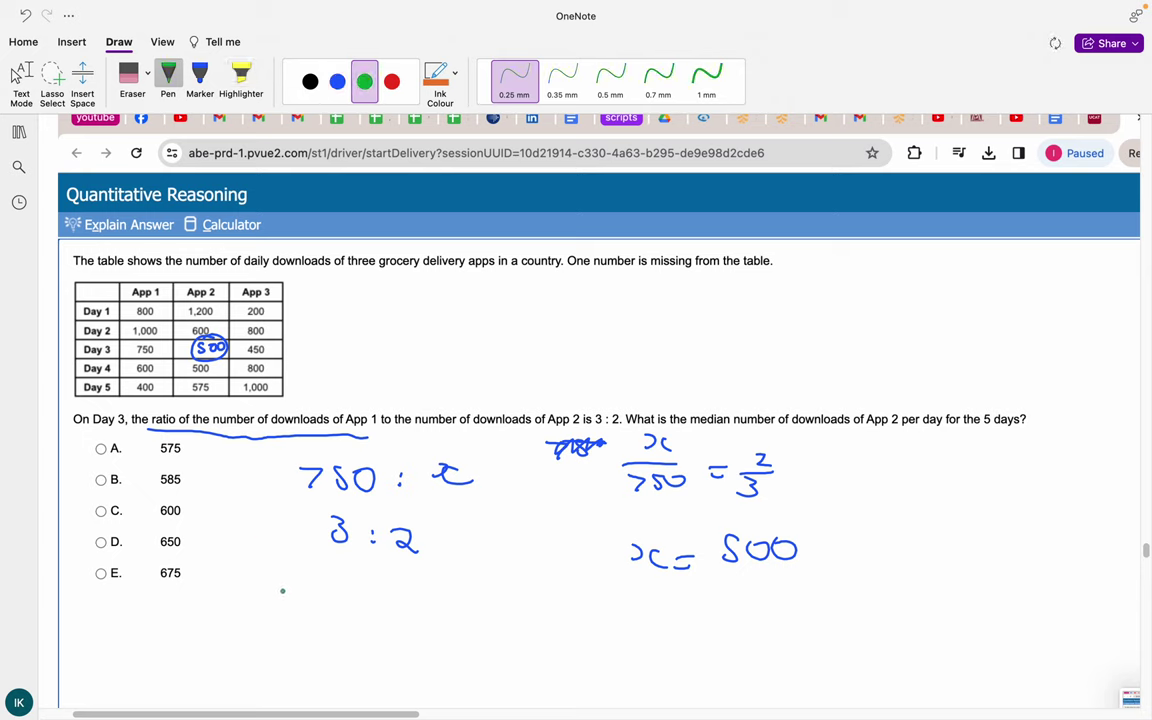
{"action": "mouse_move", "coordinate": [288, 591]}
{"action": "left_mouse_down"}
{"action": "mouse_move", "coordinate": [272, 609]}
{"action": "mouse_move", "coordinate": [304, 594]}
{"action": "left_mouse_up"}
{"action": "mouse_move", "coordinate": [332, 593]}
{"action": "left_mouse_down"}
{"action": "mouse_move", "coordinate": [401, 616]}
{"action": "mouse_move", "coordinate": [428, 601]}
{"action": "left_mouse_up"}
{"action": "left_click_drag", "start_coordinate": [452, 600], "coordinate": [492, 617]}
{"action": "left_click_drag", "start_coordinate": [508, 600], "coordinate": [520, 613]}
{"action": "mouse_move", "coordinate": [540, 599]}
{"action": "left_mouse_down"}
{"action": "mouse_move", "coordinate": [537, 615]}
{"action": "mouse_move", "coordinate": [577, 618]}
{"action": "mouse_move", "coordinate": [633, 601]}
{"action": "left_mouse_up"}
{"action": "left_click_drag", "start_coordinate": [658, 600], "coordinate": [657, 601]}
{"action": "mouse_move", "coordinate": [684, 615]}
{"action": "left_mouse_down"}
{"action": "mouse_move", "coordinate": [746, 619]}
{"action": "mouse_move", "coordinate": [760, 601]}
{"action": "left_mouse_up"}
{"action": "left_click_drag", "start_coordinate": [778, 600], "coordinate": [776, 601]}
- Underline 575 as the median and tick answer A
{"action": "left_click_drag", "start_coordinate": [459, 644], "coordinate": [547, 641]}
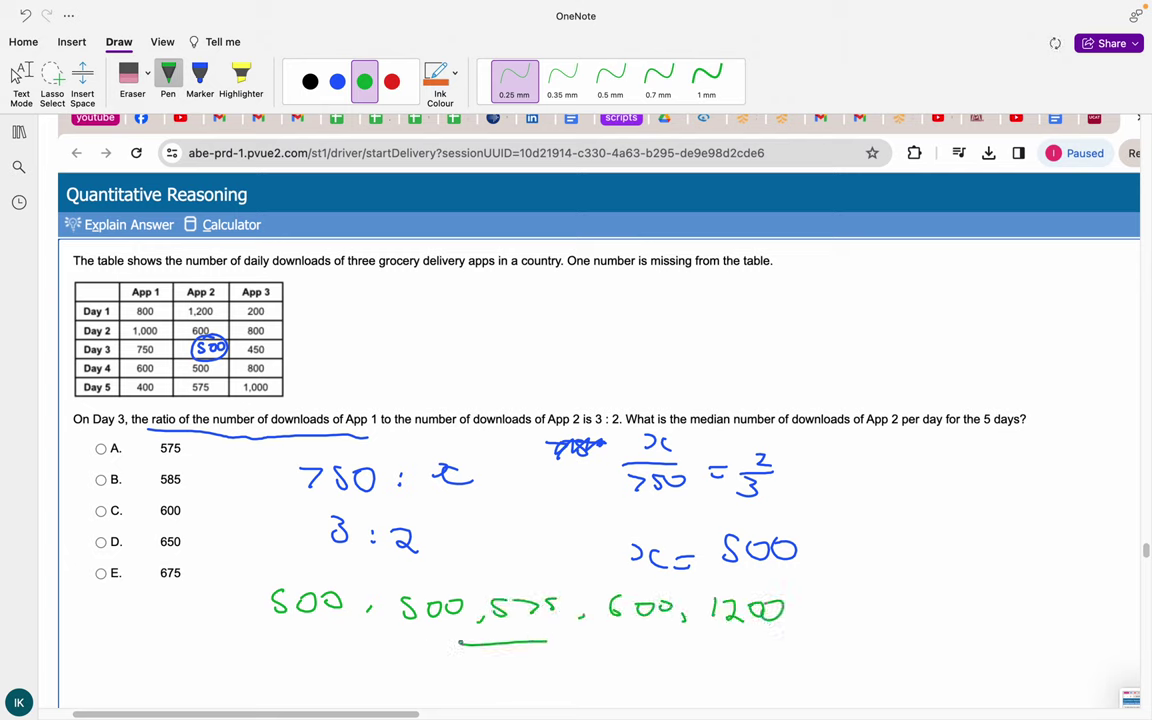
{"action": "left_click_drag", "start_coordinate": [91, 444], "coordinate": [209, 384]}
{"action": "scroll", "coordinate": [318, 432], "scroll_direction": "down", "scroll_amount": 10}
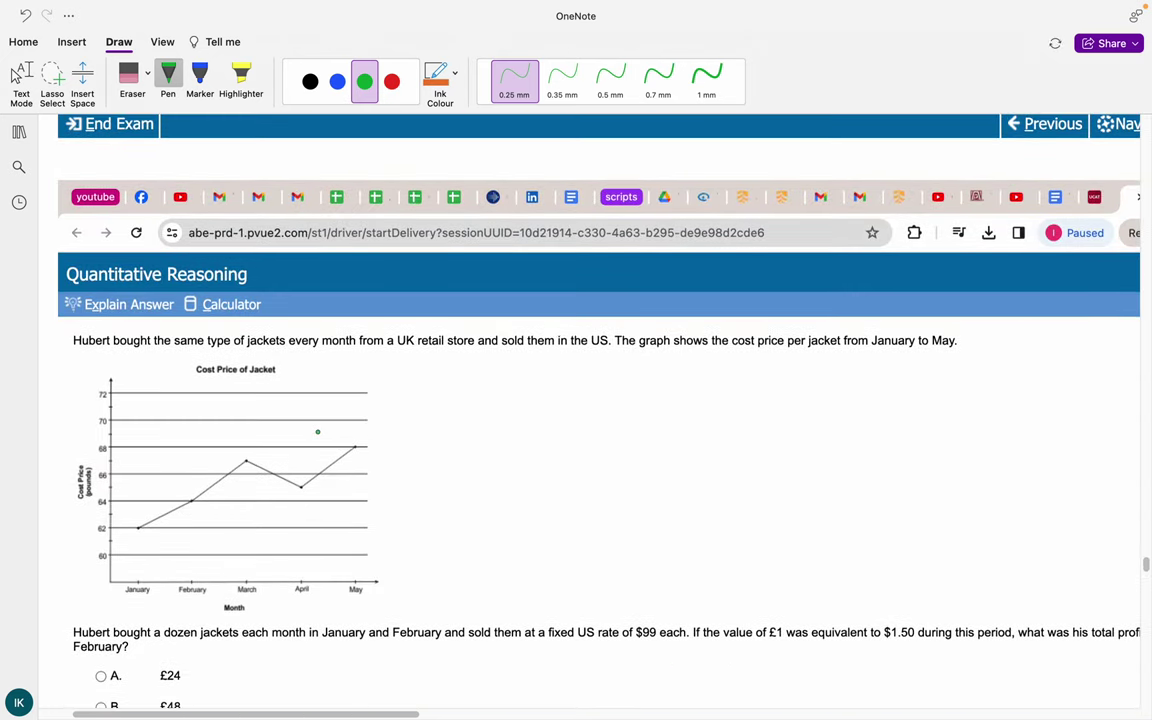
- Underline 'Cost Price of Jacket', January and February, $99 each, £1 and $1.50 in green, and mark the cost range
{"action": "scroll", "coordinate": [318, 432], "scroll_direction": "down", "scroll_amount": 3}
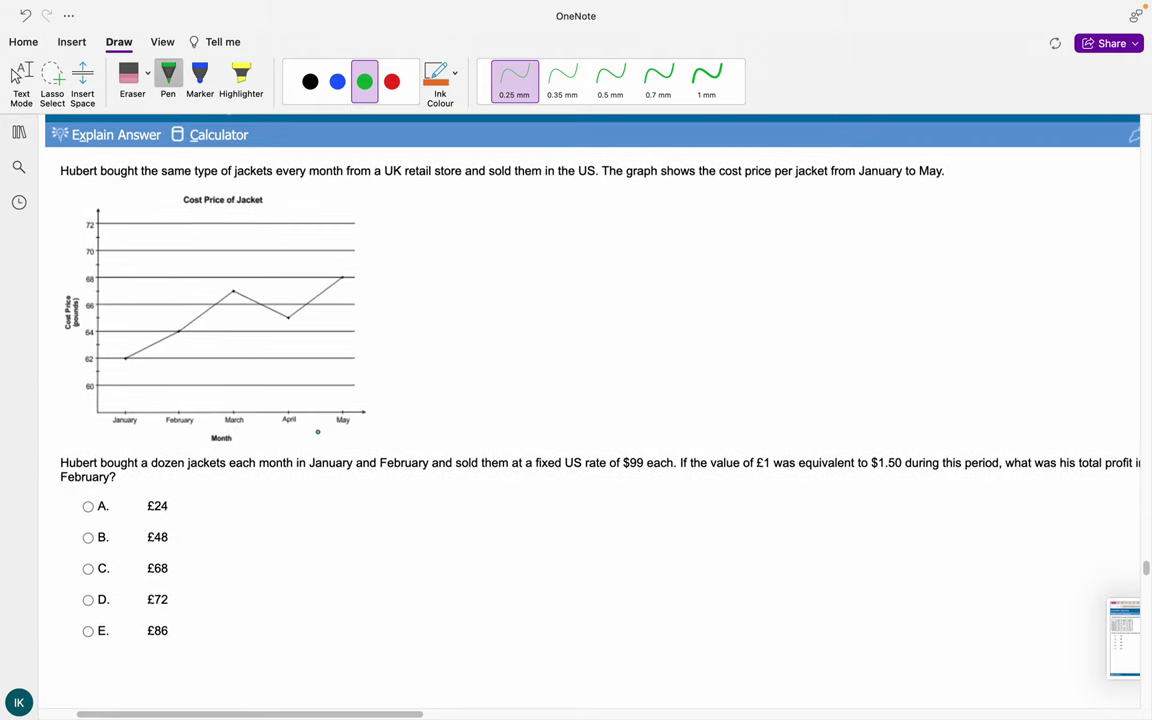
{"action": "scroll", "coordinate": [317, 431], "scroll_direction": "down", "scroll_amount": 2}
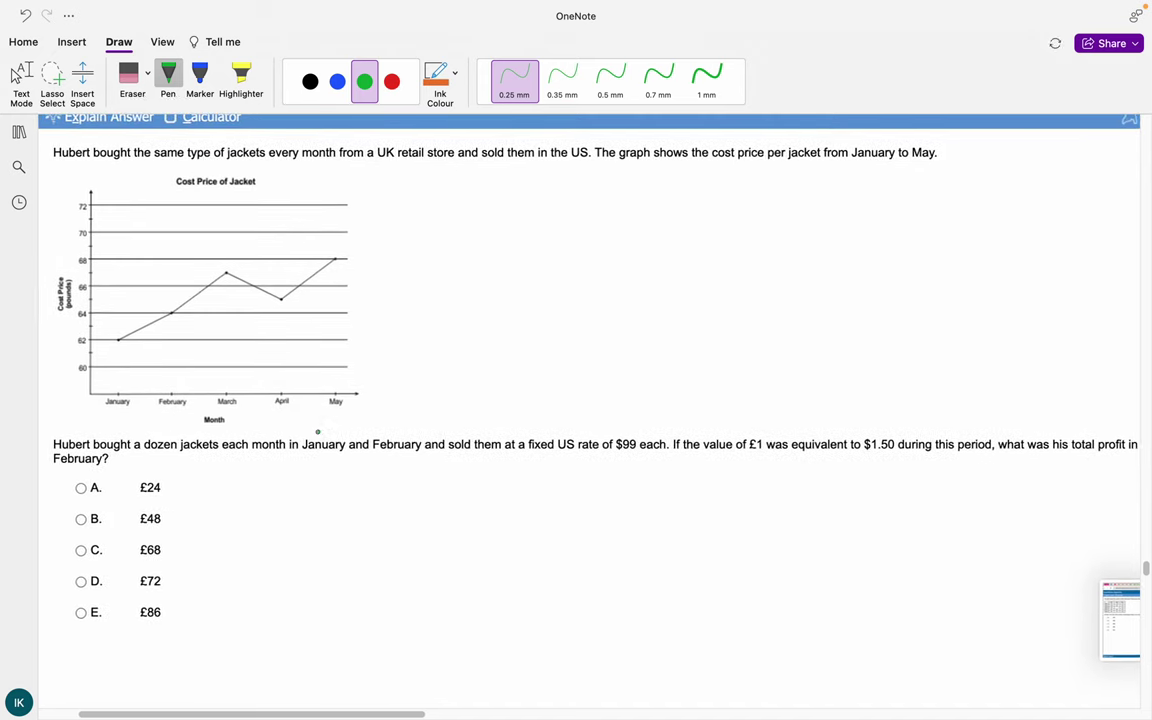
{"action": "left_click_drag", "start_coordinate": [250, 186], "coordinate": [146, 182]}
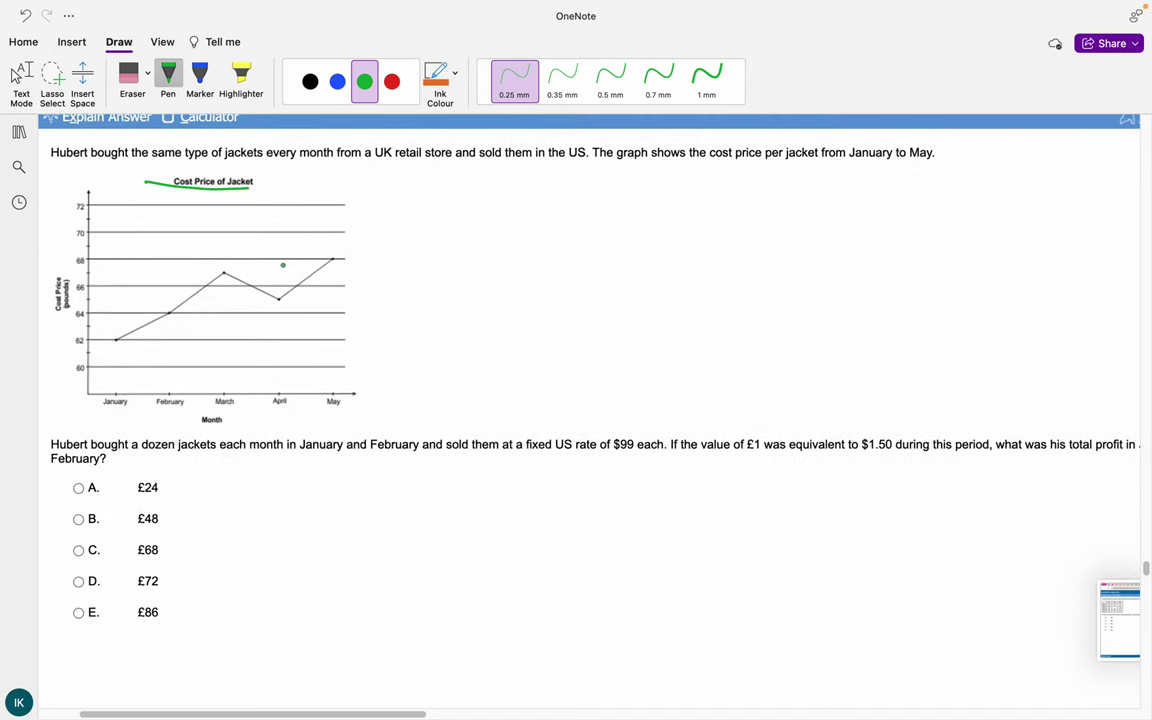
{"action": "scroll", "coordinate": [283, 266], "scroll_direction": "right", "scroll_amount": 2}
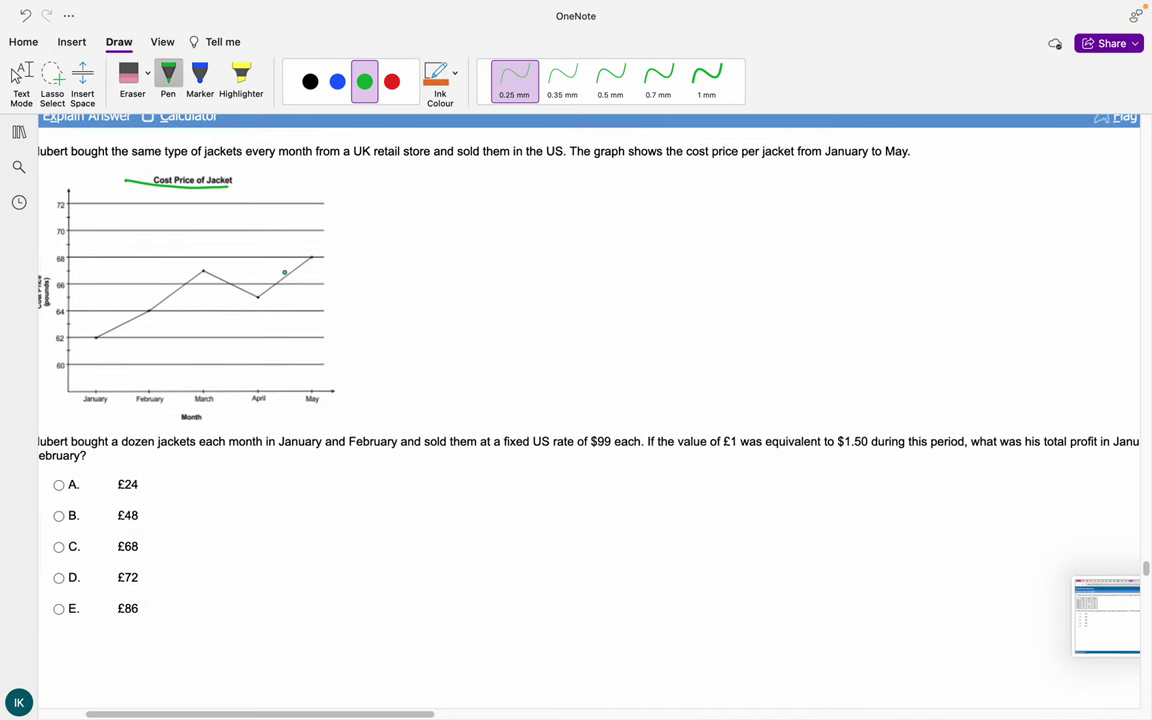
{"action": "left_click_drag", "start_coordinate": [401, 459], "coordinate": [307, 453]}
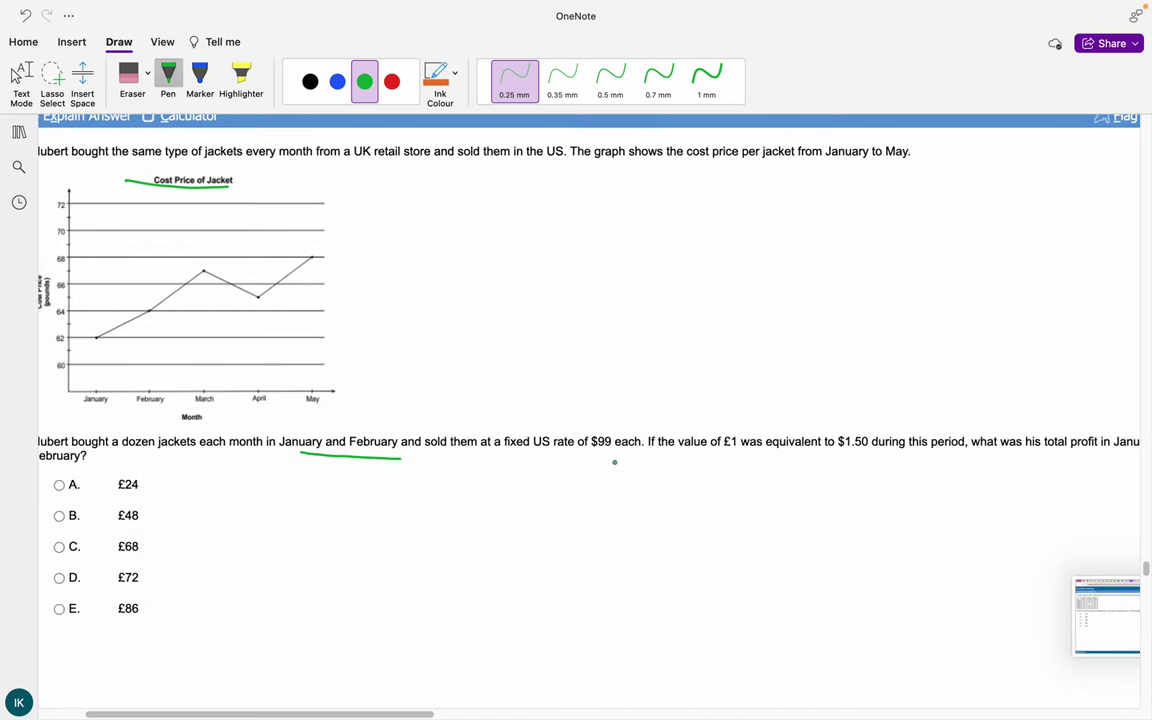
{"action": "left_click_drag", "start_coordinate": [637, 452], "coordinate": [578, 449]}
{"action": "left_click_drag", "start_coordinate": [742, 461], "coordinate": [714, 459]}
{"action": "left_click_drag", "start_coordinate": [867, 459], "coordinate": [834, 456]}
{"action": "scroll", "coordinate": [874, 453], "scroll_direction": "right", "scroll_amount": 2}
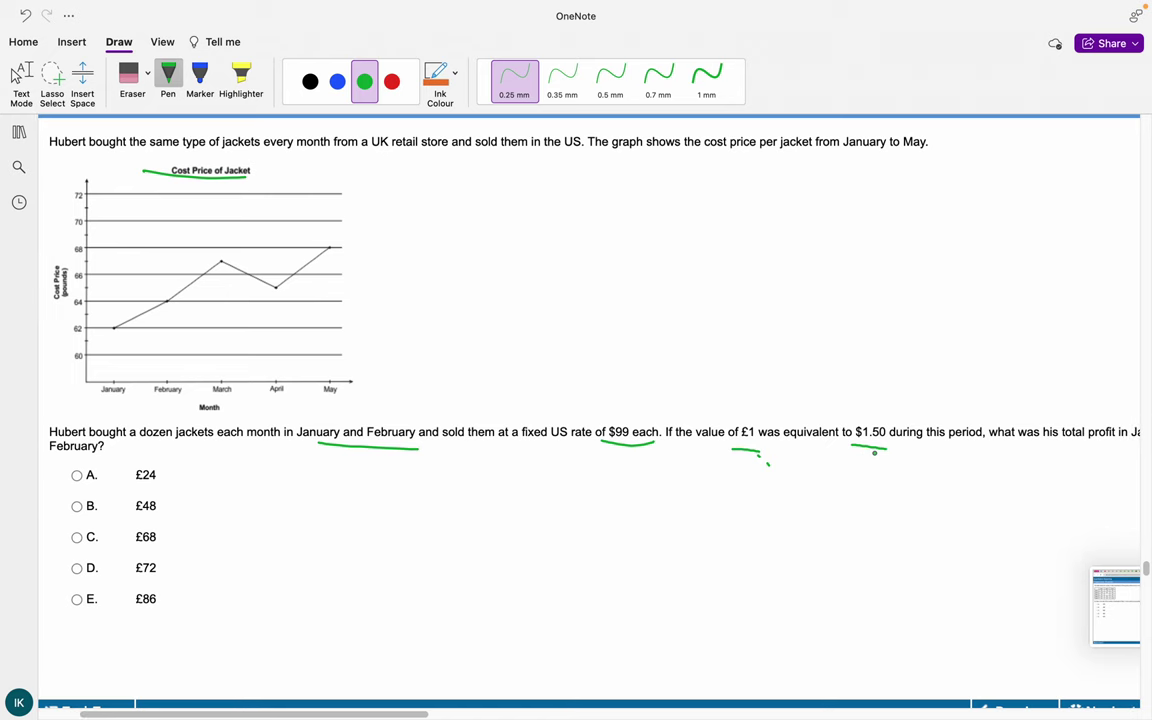
{"action": "scroll", "coordinate": [874, 453], "scroll_direction": "left", "scroll_amount": 3}
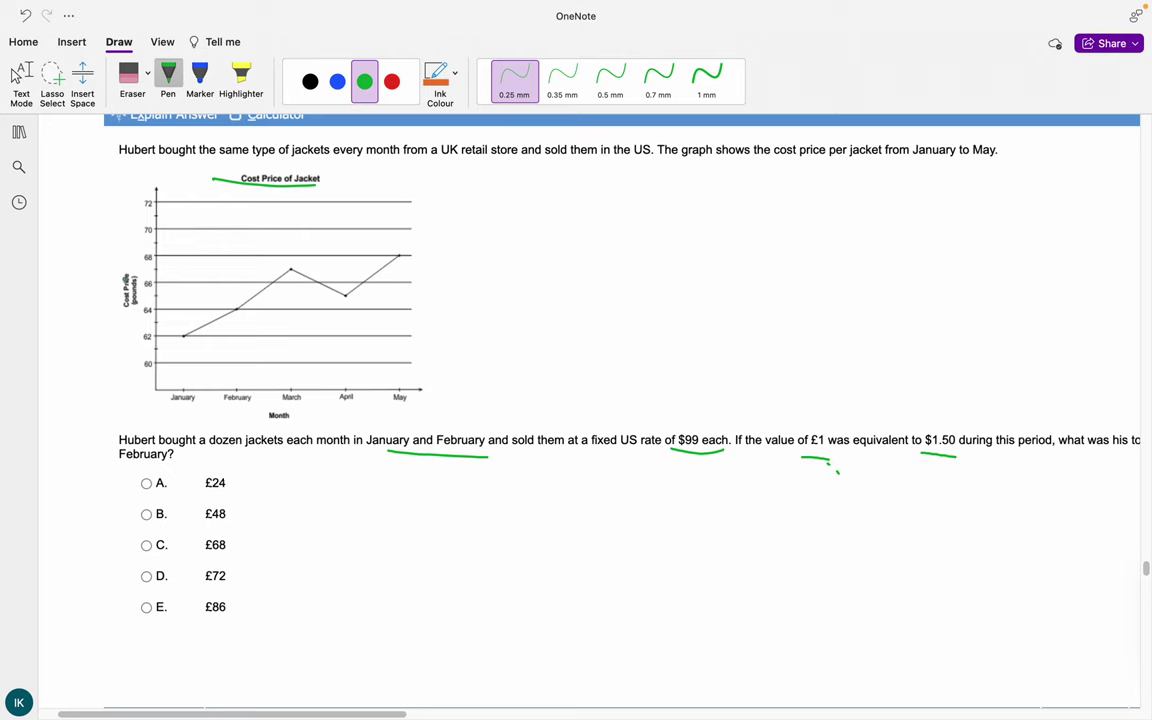
{"action": "left_click_drag", "start_coordinate": [143, 280], "coordinate": [143, 306]}
- Write the green cost working 12 × 62 + 12 × 64 = £1512
{"action": "mouse_move", "coordinate": [301, 493]}
{"action": "left_mouse_down"}
{"action": "mouse_move", "coordinate": [302, 516]}
{"action": "mouse_move", "coordinate": [362, 515]}
{"action": "mouse_move", "coordinate": [357, 523]}
{"action": "left_mouse_up"}
{"action": "mouse_move", "coordinate": [398, 500]}
{"action": "left_mouse_down"}
{"action": "mouse_move", "coordinate": [389, 513]}
{"action": "mouse_move", "coordinate": [439, 523]}
{"action": "left_mouse_up"}
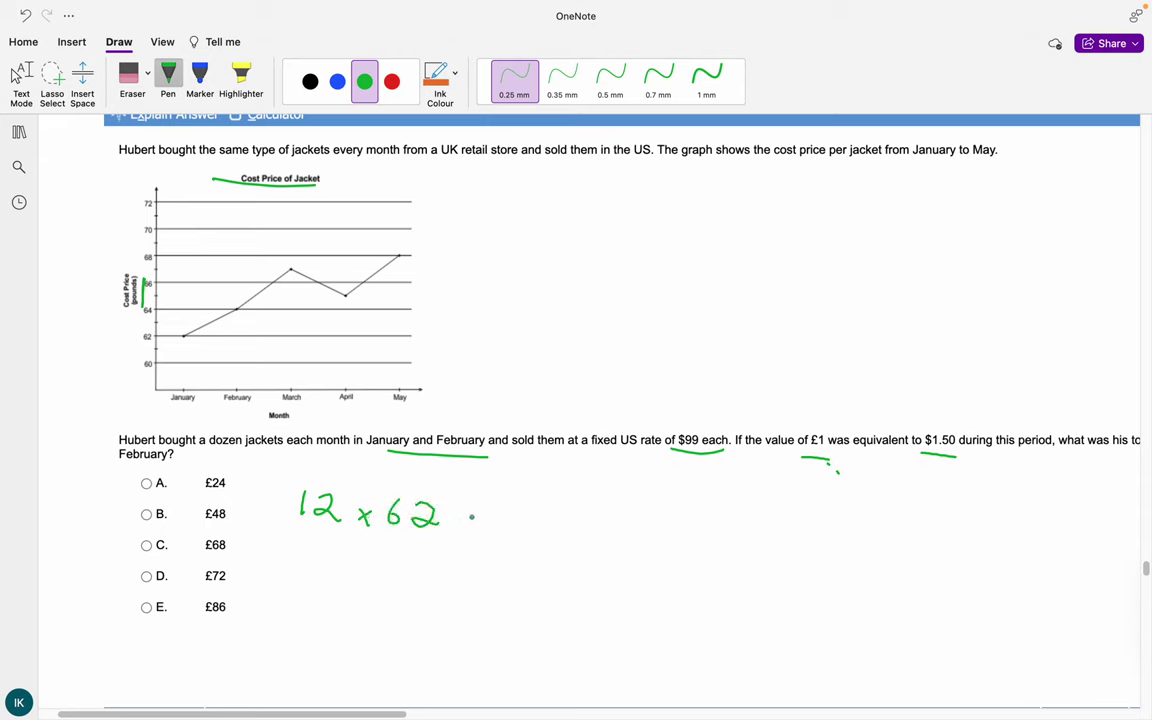
{"action": "left_click_drag", "start_coordinate": [364, 457], "coordinate": [402, 457]}
{"action": "left_click_drag", "start_coordinate": [467, 525], "coordinate": [484, 524]}
{"action": "mouse_move", "coordinate": [475, 516]}
{"action": "left_mouse_down"}
{"action": "mouse_move", "coordinate": [476, 535]}
{"action": "mouse_move", "coordinate": [650, 527]}
{"action": "left_mouse_up"}
{"action": "left_click", "coordinate": [570, 520]}
{"action": "left_click", "coordinate": [579, 526]}
{"action": "mouse_move", "coordinate": [645, 515]}
{"action": "left_mouse_down"}
{"action": "mouse_move", "coordinate": [647, 538]}
{"action": "mouse_move", "coordinate": [677, 524]}
{"action": "left_mouse_up"}
{"action": "left_click_drag", "start_coordinate": [664, 531], "coordinate": [677, 531]}
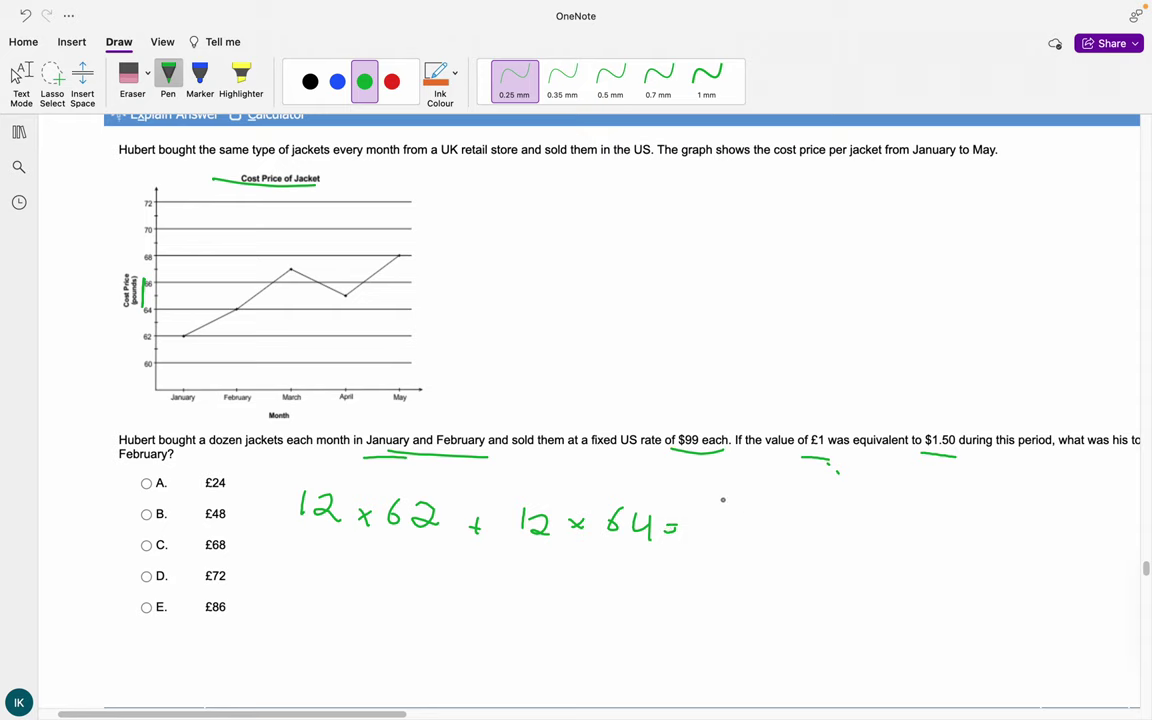
{"action": "mouse_move", "coordinate": [717, 512]}
{"action": "left_mouse_down"}
{"action": "mouse_move", "coordinate": [705, 545]}
{"action": "mouse_move", "coordinate": [730, 511]}
{"action": "mouse_move", "coordinate": [692, 528]}
{"action": "left_mouse_up"}
{"action": "key", "text": "ctrl+z"}
{"action": "key", "text": "ctrl+z"}
{"action": "key", "text": "ctrl+z"}
{"action": "mouse_move", "coordinate": [729, 520]}
{"action": "left_mouse_down"}
{"action": "mouse_move", "coordinate": [727, 535]}
{"action": "mouse_move", "coordinate": [703, 533]}
{"action": "mouse_move", "coordinate": [782, 547]}
{"action": "left_mouse_up"}
{"action": "mouse_move", "coordinate": [815, 522]}
{"action": "left_mouse_down"}
{"action": "mouse_move", "coordinate": [815, 548]}
{"action": "mouse_move", "coordinate": [851, 547]}
{"action": "left_mouse_up"}
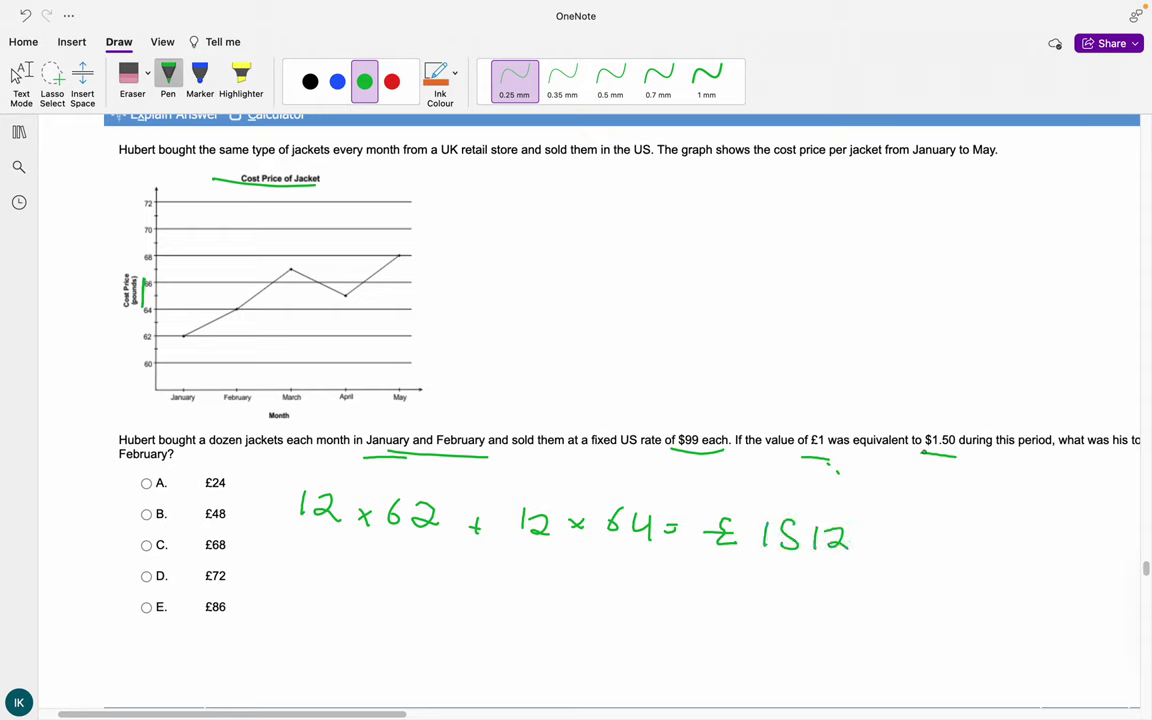
- Circle $1.50 and convert the cost with × 1.5 = $2268
{"action": "left_click_drag", "start_coordinate": [924, 447], "coordinate": [936, 453]}
{"action": "mouse_move", "coordinate": [689, 577]}
{"action": "left_mouse_down"}
{"action": "mouse_move", "coordinate": [703, 592]}
{"action": "mouse_move", "coordinate": [689, 592]}
{"action": "left_mouse_up"}
{"action": "mouse_move", "coordinate": [722, 578]}
{"action": "left_mouse_down"}
{"action": "mouse_move", "coordinate": [724, 596]}
{"action": "mouse_move", "coordinate": [748, 597]}
{"action": "left_mouse_up"}
{"action": "left_click", "coordinate": [732, 595]}
{"action": "mouse_move", "coordinate": [678, 652]}
{"action": "left_mouse_down"}
{"action": "mouse_move", "coordinate": [722, 675]}
{"action": "mouse_move", "coordinate": [798, 675]}
{"action": "left_mouse_up"}
{"action": "mouse_move", "coordinate": [812, 652]}
{"action": "left_mouse_down"}
{"action": "mouse_move", "coordinate": [808, 672]}
{"action": "mouse_move", "coordinate": [830, 672]}
{"action": "left_mouse_up"}
{"action": "left_click", "coordinate": [853, 650]}
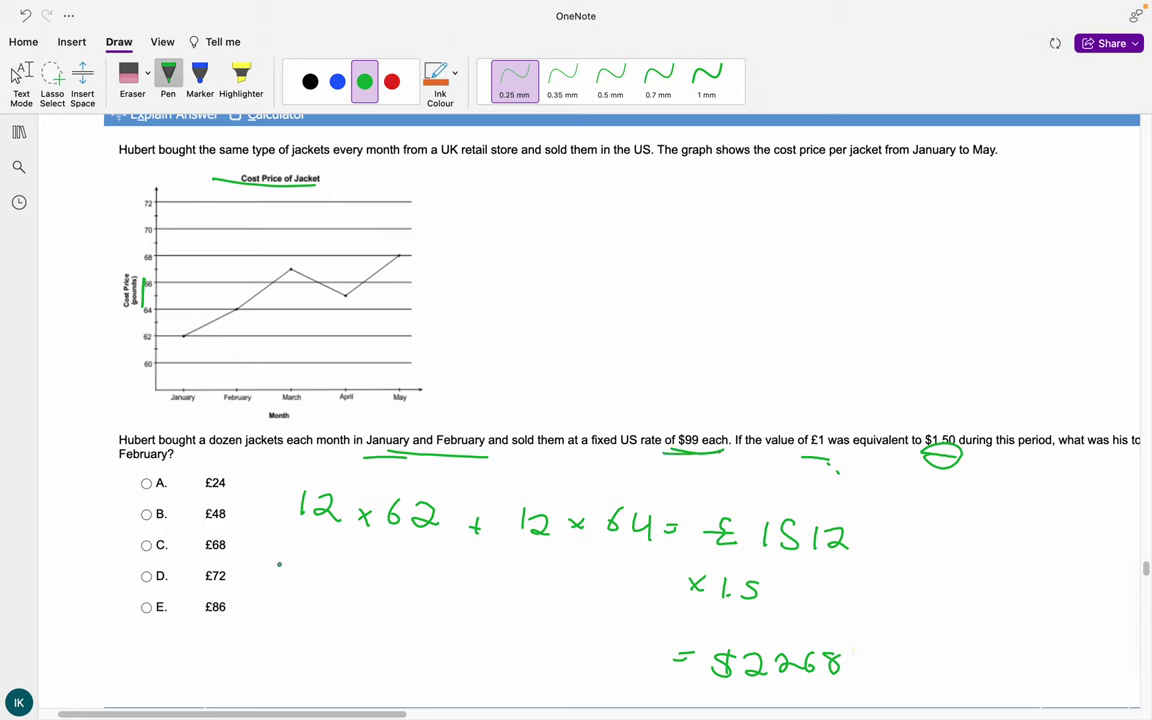
- Write the revenue line 24 × 99 = $2376
{"action": "mouse_move", "coordinate": [283, 575]}
{"action": "left_mouse_down"}
{"action": "mouse_move", "coordinate": [305, 592]}
{"action": "mouse_move", "coordinate": [335, 588]}
{"action": "left_mouse_up"}
{"action": "mouse_move", "coordinate": [330, 576]}
{"action": "left_mouse_down"}
{"action": "mouse_move", "coordinate": [331, 596]}
{"action": "mouse_move", "coordinate": [362, 595]}
{"action": "mouse_move", "coordinate": [347, 596]}
{"action": "left_mouse_up"}
{"action": "mouse_move", "coordinate": [384, 577]}
{"action": "left_mouse_down"}
{"action": "mouse_move", "coordinate": [381, 599]}
{"action": "mouse_move", "coordinate": [430, 589]}
{"action": "left_mouse_up"}
{"action": "left_click_drag", "start_coordinate": [416, 598], "coordinate": [431, 598]}
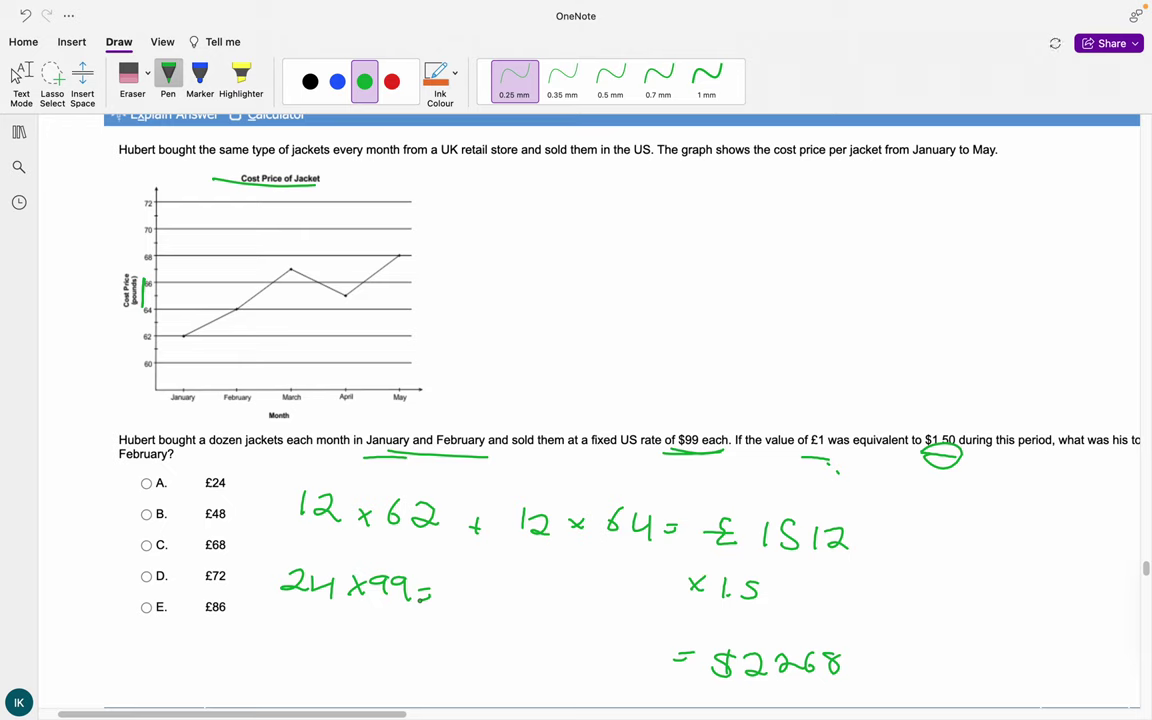
{"action": "mouse_move", "coordinate": [489, 576]}
{"action": "left_mouse_down"}
{"action": "mouse_move", "coordinate": [470, 596]}
{"action": "mouse_move", "coordinate": [480, 602]}
{"action": "left_mouse_up"}
{"action": "left_click_drag", "start_coordinate": [509, 582], "coordinate": [530, 600]}
{"action": "left_click_drag", "start_coordinate": [532, 580], "coordinate": [540, 598]}
{"action": "mouse_move", "coordinate": [560, 581]}
{"action": "left_mouse_down"}
{"action": "mouse_move", "coordinate": [568, 600]}
{"action": "mouse_move", "coordinate": [588, 600]}
{"action": "left_mouse_up"}
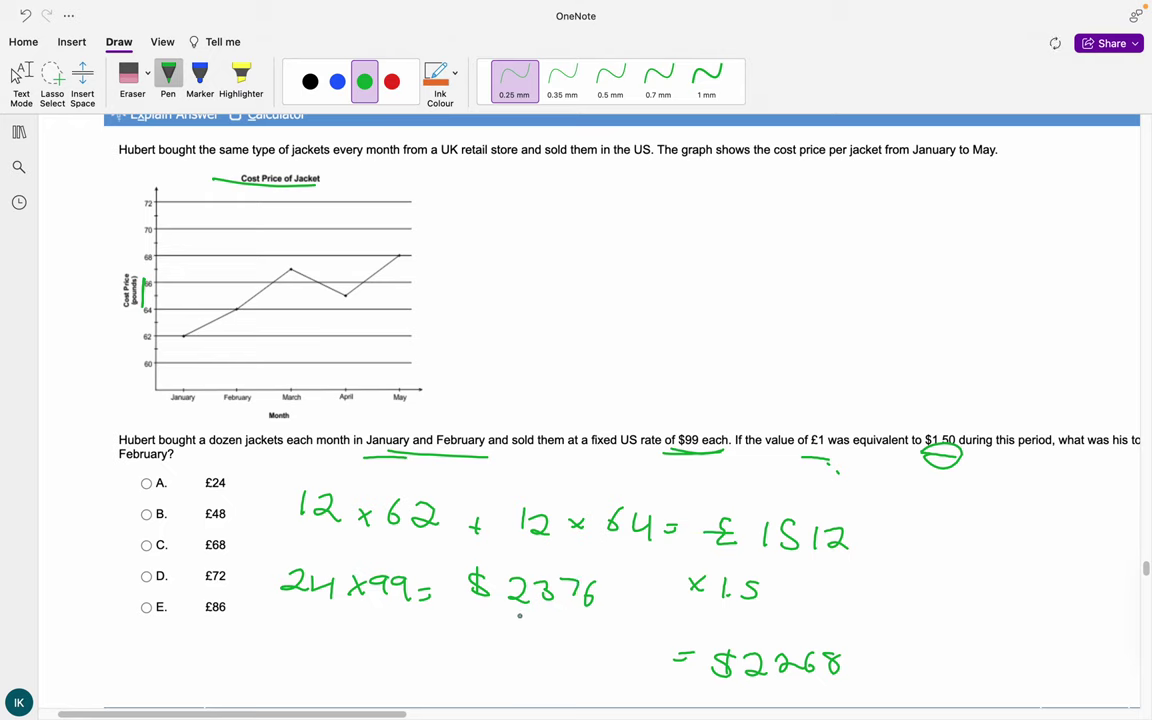
- In blue, compare revenue with cost to show a $108 profit, and re-underline £1
{"action": "left_click", "coordinate": [337, 81]}
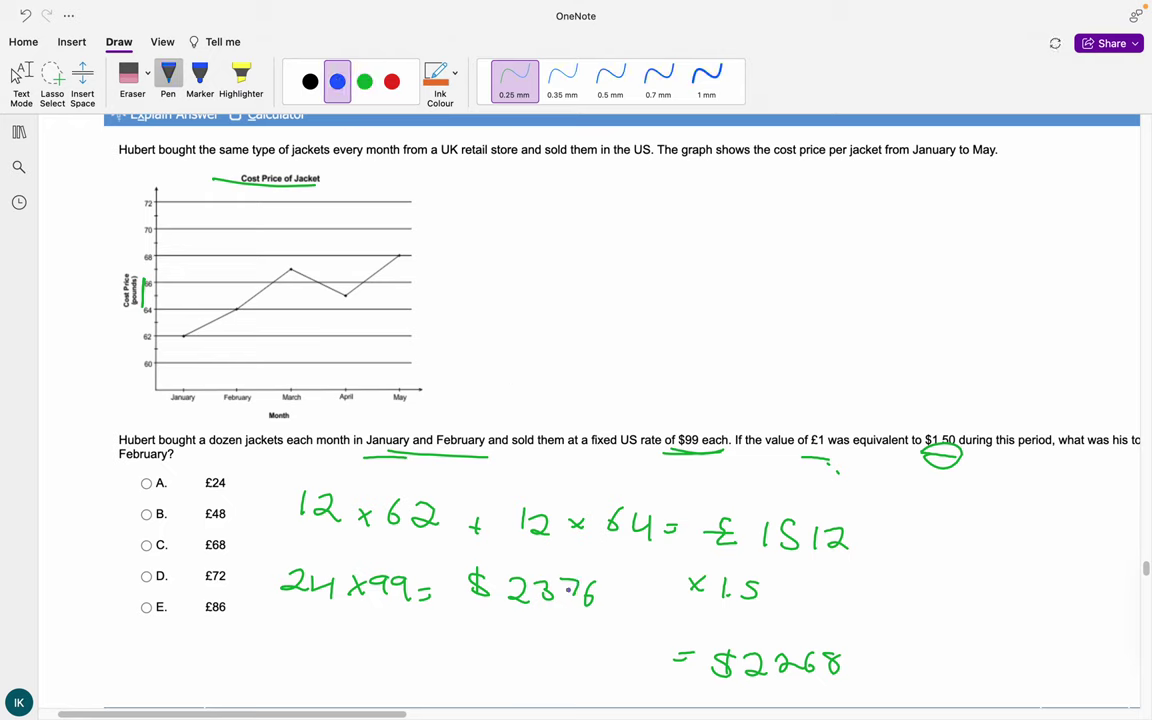
{"action": "mouse_move", "coordinate": [604, 620]}
{"action": "left_mouse_down"}
{"action": "mouse_move", "coordinate": [622, 618]}
{"action": "mouse_move", "coordinate": [627, 652]}
{"action": "left_mouse_up"}
{"action": "left_click_drag", "start_coordinate": [616, 640], "coordinate": [636, 634]}
{"action": "left_click_drag", "start_coordinate": [403, 660], "coordinate": [386, 684]}
{"action": "mouse_move", "coordinate": [394, 652]}
{"action": "left_mouse_down"}
{"action": "mouse_move", "coordinate": [394, 690]}
{"action": "mouse_move", "coordinate": [428, 690]}
{"action": "left_mouse_up"}
{"action": "left_click_drag", "start_coordinate": [448, 667], "coordinate": [478, 671]}
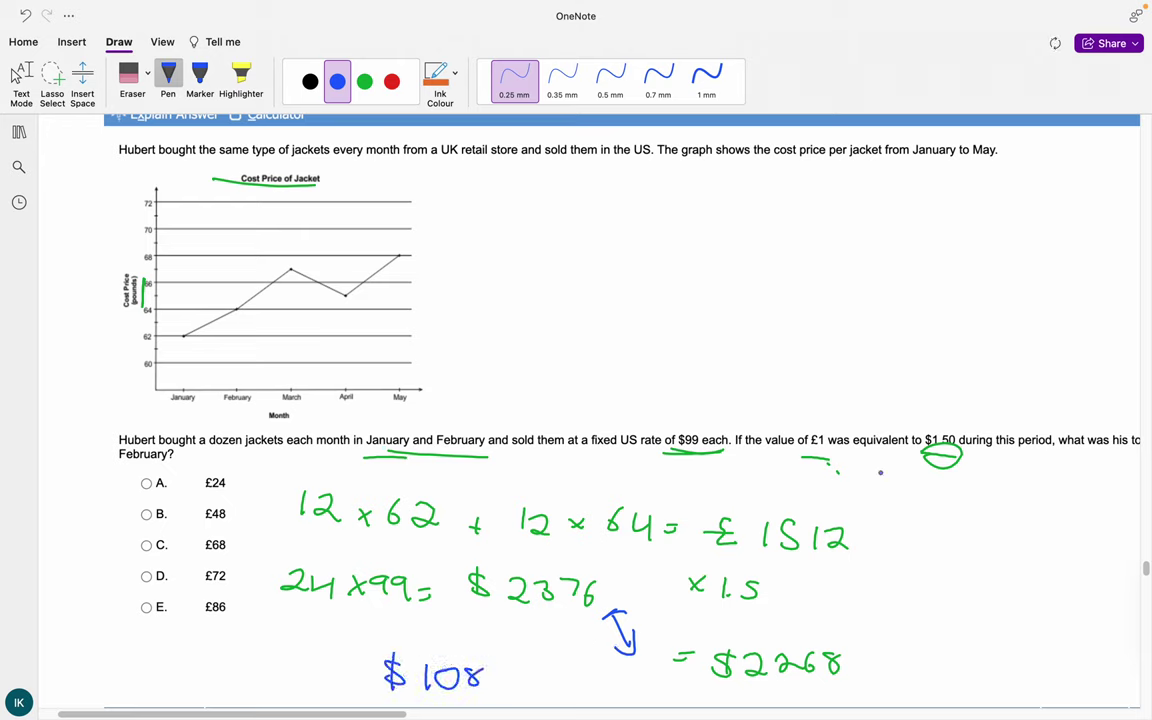
{"action": "left_click_drag", "start_coordinate": [794, 452], "coordinate": [829, 459]}
- Work out 108 ÷ 1.5 = 72 and tick answer D, £72
{"action": "left_click_drag", "start_coordinate": [265, 622], "coordinate": [266, 637]}
{"action": "left_click_drag", "start_coordinate": [279, 623], "coordinate": [294, 625]}
{"action": "left_click_drag", "start_coordinate": [258, 640], "coordinate": [304, 640]}
{"action": "mouse_move", "coordinate": [268, 650]}
{"action": "left_mouse_down"}
{"action": "mouse_move", "coordinate": [268, 665]}
{"action": "mouse_move", "coordinate": [284, 664]}
{"action": "mouse_move", "coordinate": [341, 634]}
{"action": "mouse_move", "coordinate": [356, 643]}
{"action": "left_mouse_up"}
{"action": "left_click", "coordinate": [276, 664]}
{"action": "left_click", "coordinate": [335, 622]}
{"action": "left_click", "coordinate": [336, 645]}
{"action": "left_click_drag", "start_coordinate": [366, 630], "coordinate": [387, 640]}
{"action": "left_click_drag", "start_coordinate": [144, 576], "coordinate": [220, 547]}
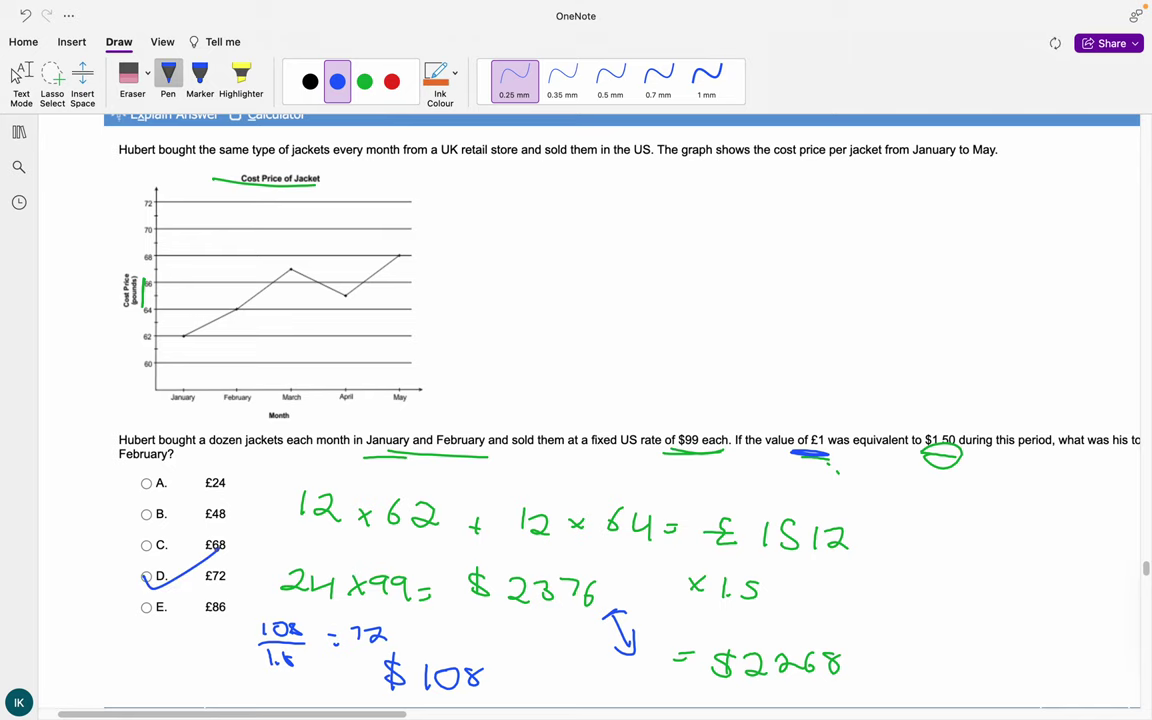
{"action": "scroll", "coordinate": [216, 549], "scroll_direction": "right", "scroll_amount": 3}
{"action": "scroll", "coordinate": [216, 549], "scroll_direction": "down", "scroll_amount": 10}
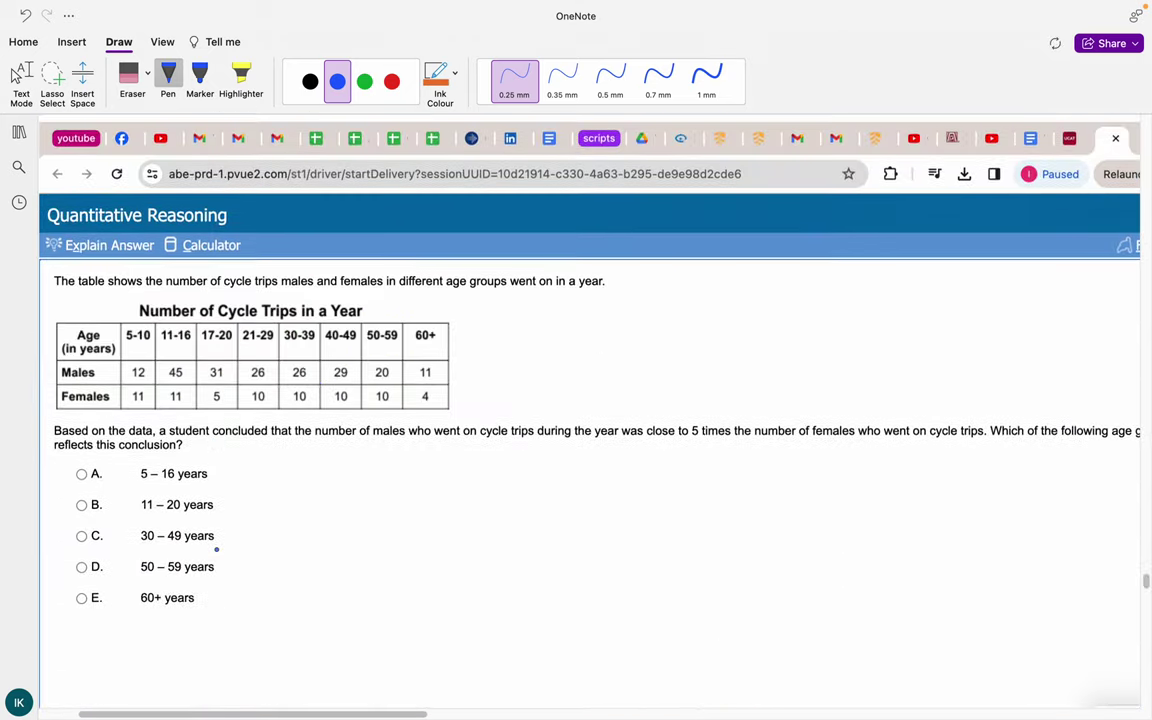
- Underline the phrase about numbers of cycle trips in blue ink
{"action": "scroll", "coordinate": [216, 549], "scroll_direction": "up", "scroll_amount": 1}
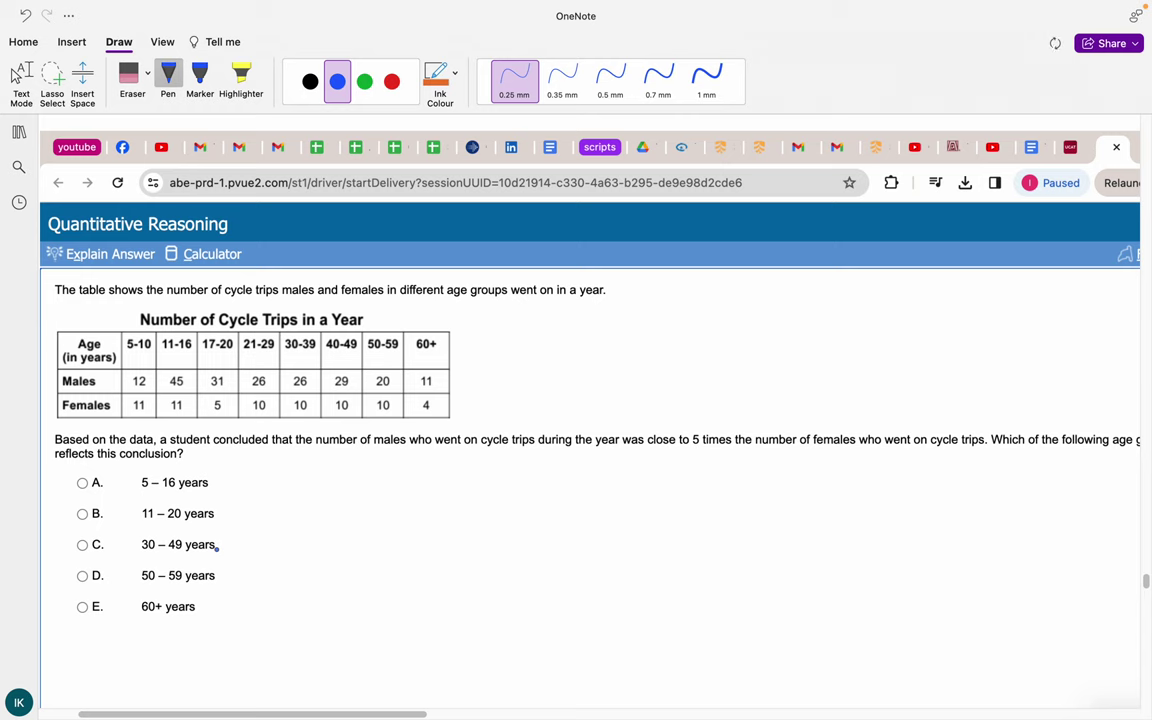
{"action": "scroll", "coordinate": [216, 549], "scroll_direction": "down", "scroll_amount": 2}
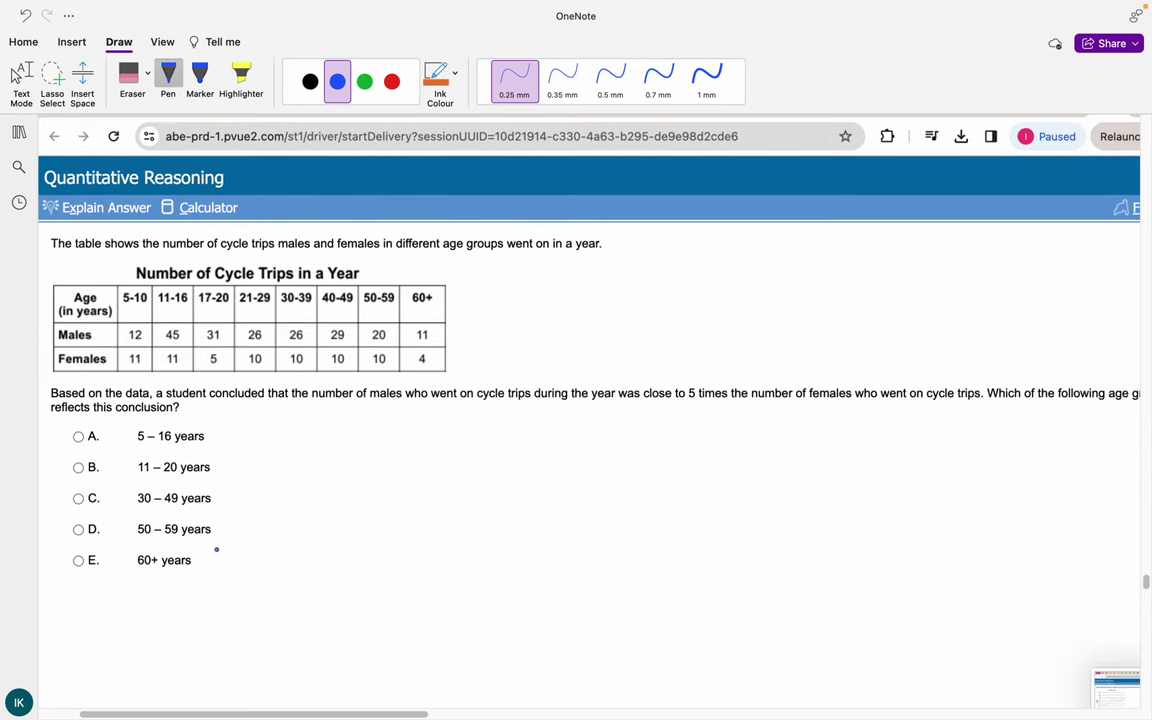
{"action": "scroll", "coordinate": [216, 550], "scroll_direction": "up", "scroll_amount": 1}
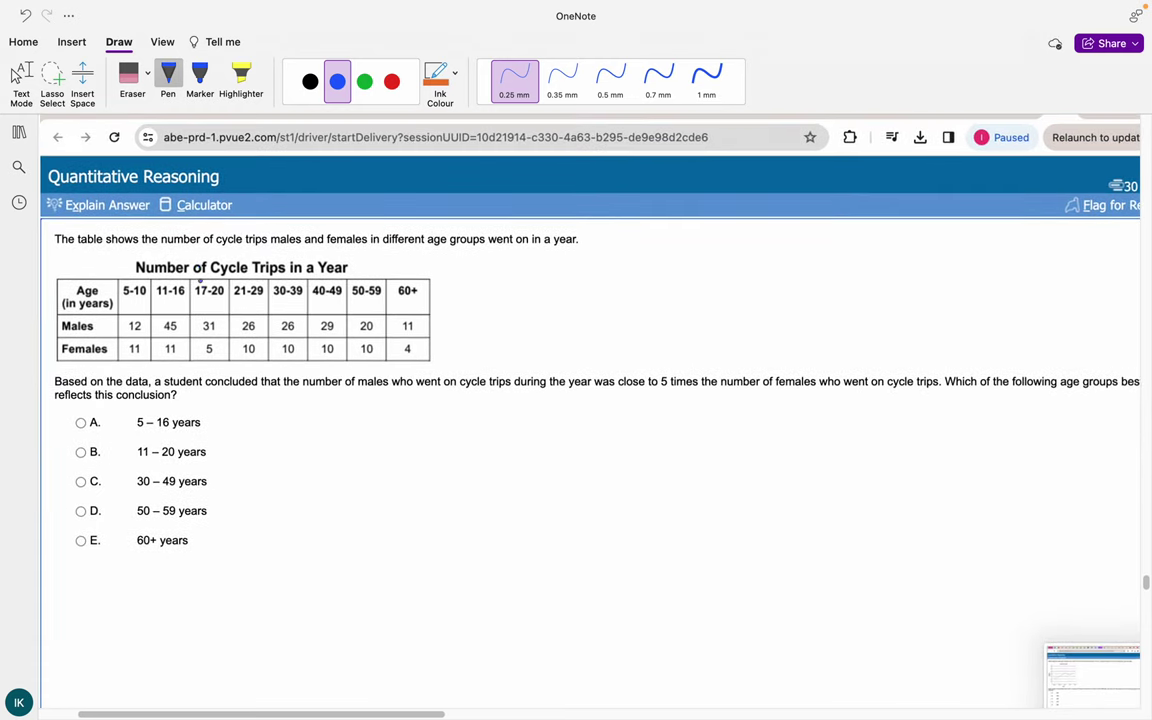
{"action": "left_click_drag", "start_coordinate": [186, 253], "coordinate": [386, 250]}
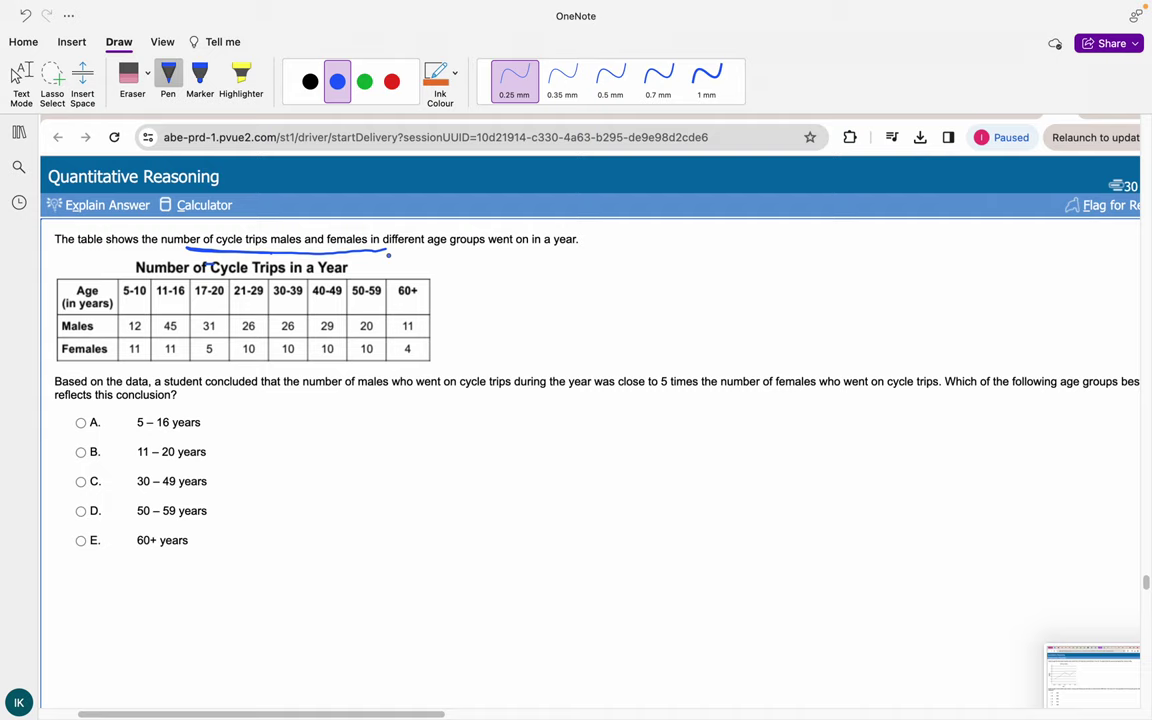
{"action": "scroll", "coordinate": [388, 255], "scroll_direction": "right", "scroll_amount": 2}
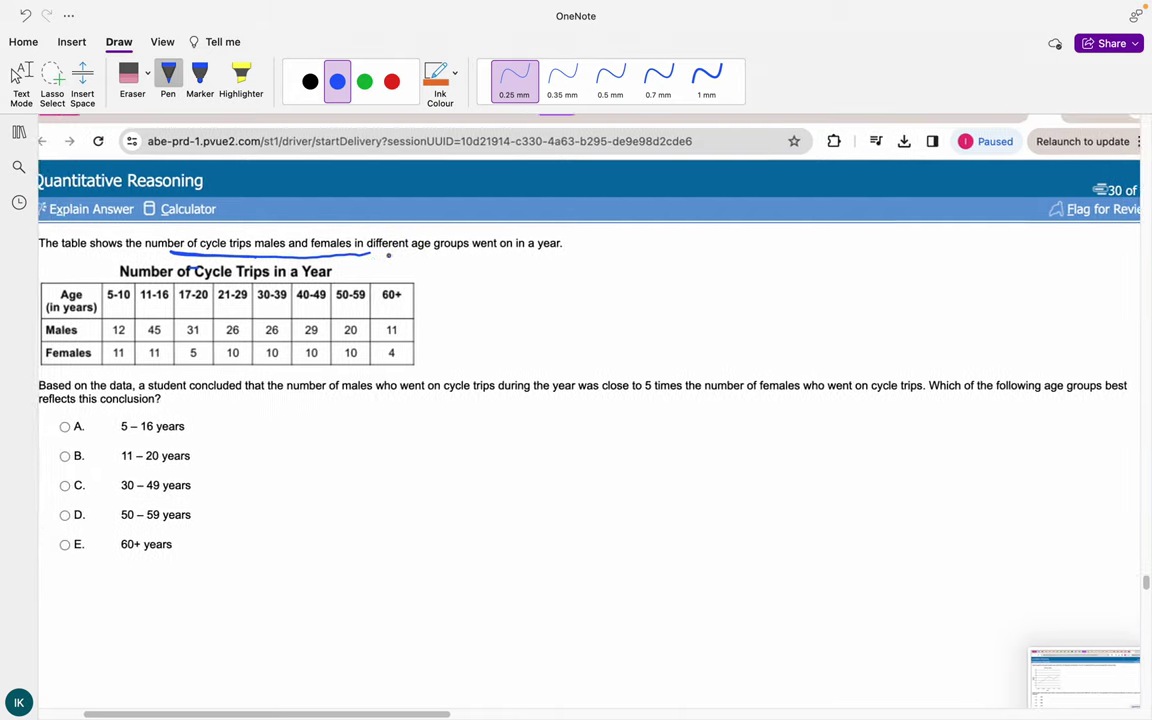
{"action": "scroll", "coordinate": [388, 255], "scroll_direction": "left", "scroll_amount": 2}
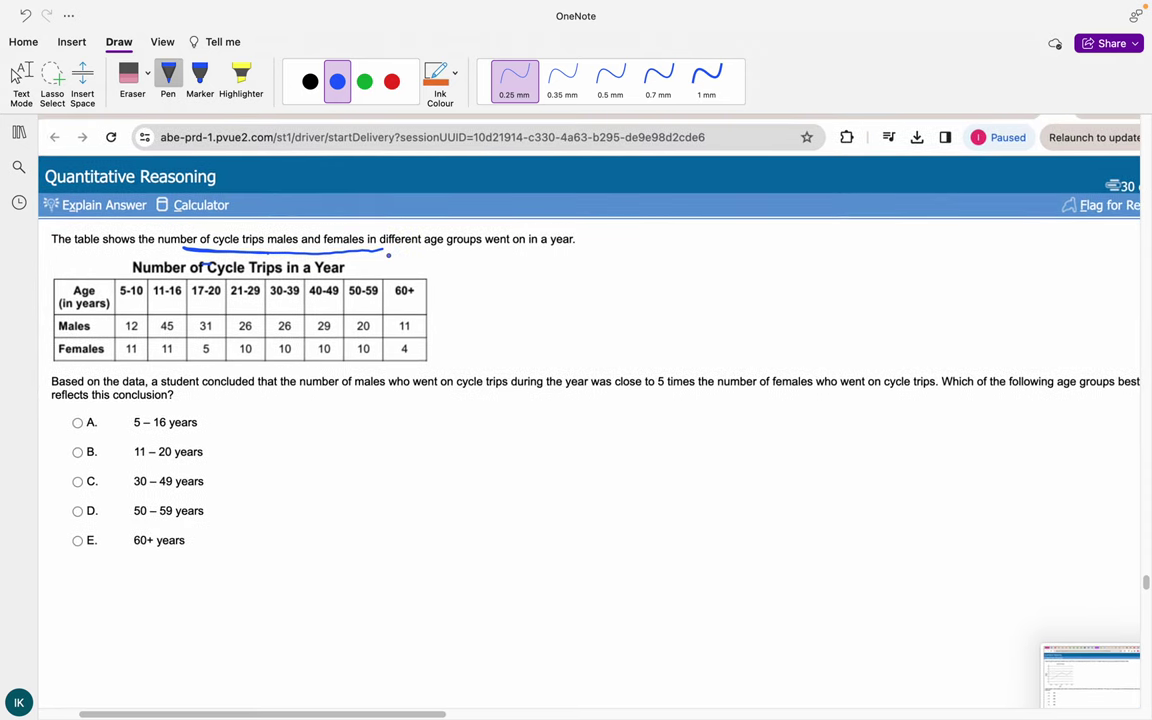
{"action": "scroll", "coordinate": [388, 255], "scroll_direction": "left", "scroll_amount": 2}
{"action": "scroll", "coordinate": [388, 255], "scroll_direction": "up", "scroll_amount": 1}
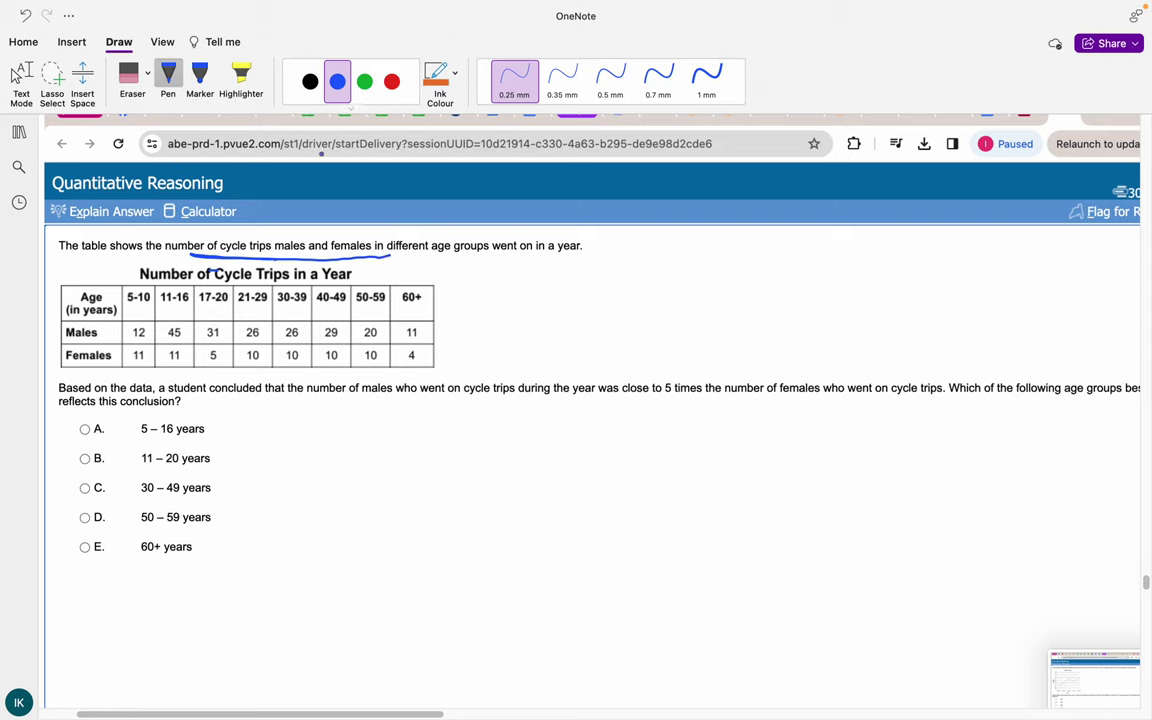
- In black ink, underline 5–16 years and the Females 11 values, and write M = 57, F = 22
{"action": "left_click", "coordinate": [310, 81]}
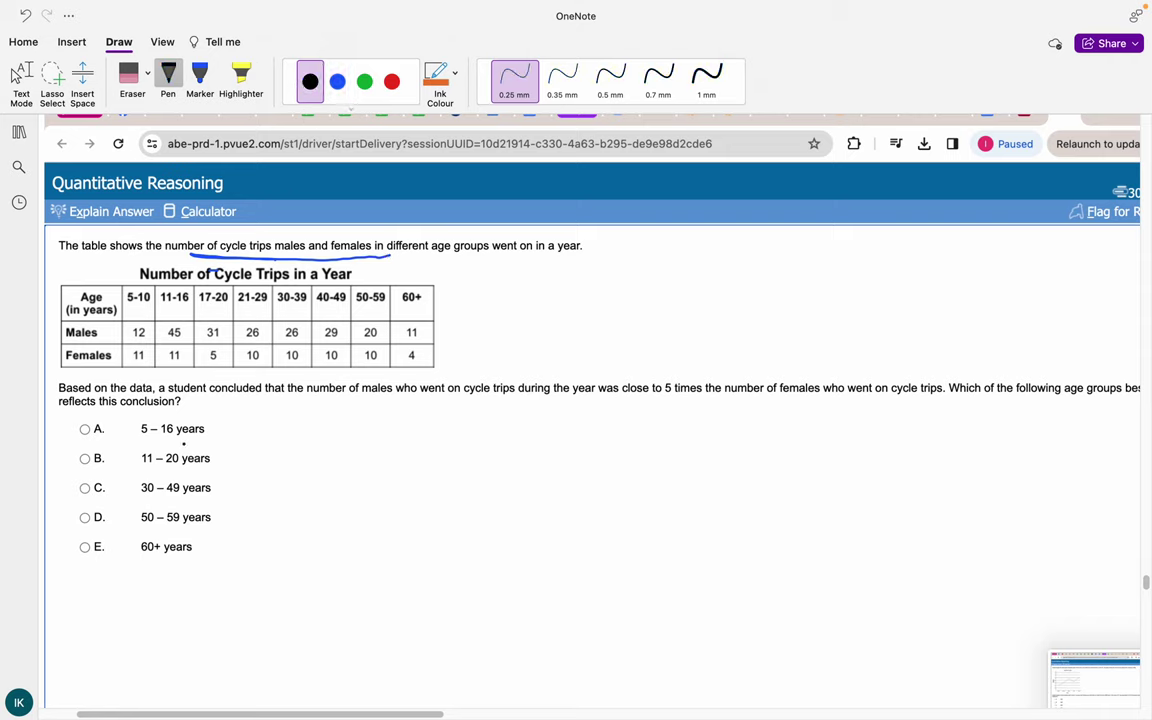
{"action": "left_click_drag", "start_coordinate": [201, 437], "coordinate": [127, 437]}
{"action": "left_click_drag", "start_coordinate": [281, 424], "coordinate": [303, 423]}
{"action": "left_click_drag", "start_coordinate": [317, 412], "coordinate": [328, 418]}
{"action": "mouse_move", "coordinate": [358, 410]}
{"action": "left_mouse_down"}
{"action": "mouse_move", "coordinate": [348, 424]}
{"action": "mouse_move", "coordinate": [380, 426]}
{"action": "left_mouse_up"}
{"action": "mouse_move", "coordinate": [298, 443]}
{"action": "left_mouse_down"}
{"action": "mouse_move", "coordinate": [291, 459]}
{"action": "mouse_move", "coordinate": [318, 452]}
{"action": "left_mouse_up"}
{"action": "left_click", "coordinate": [316, 454]}
{"action": "left_click_drag", "start_coordinate": [308, 459], "coordinate": [318, 458]}
{"action": "left_click_drag", "start_coordinate": [184, 370], "coordinate": [137, 369]}
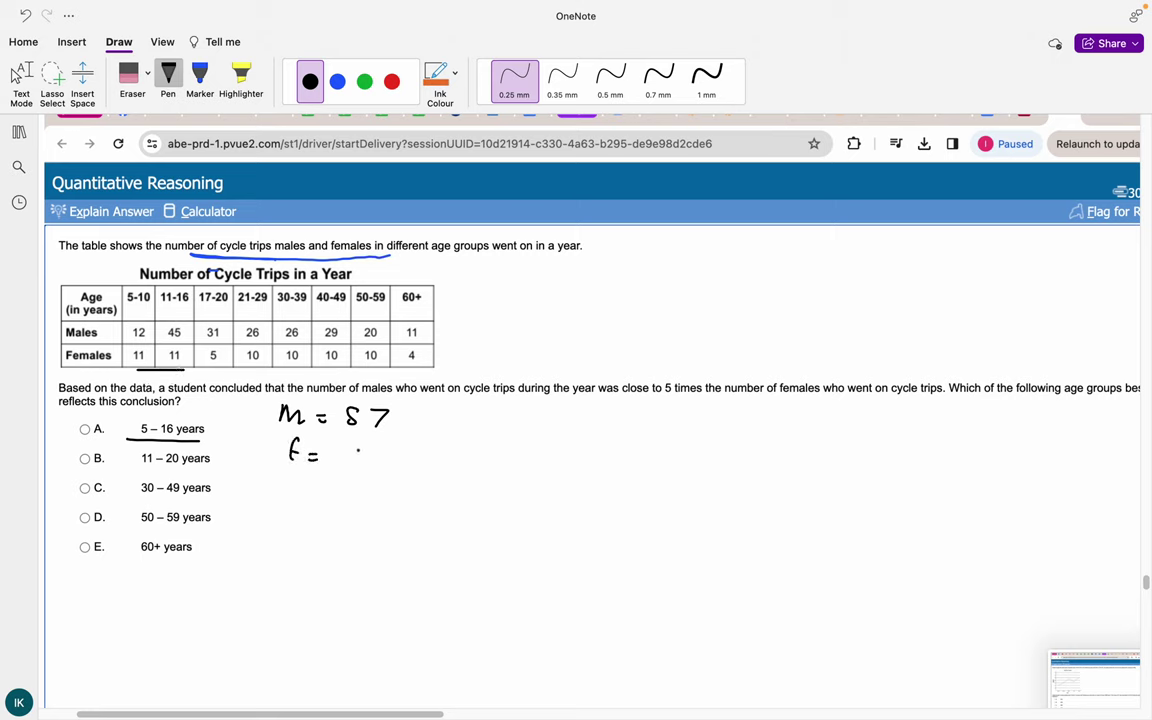
{"action": "left_click_drag", "start_coordinate": [357, 452], "coordinate": [370, 467]}
{"action": "left_click_drag", "start_coordinate": [376, 452], "coordinate": [393, 467]}
- Strike out option A and write M = 76, F = 16 for option B
{"action": "left_click_drag", "start_coordinate": [204, 430], "coordinate": [65, 422]}
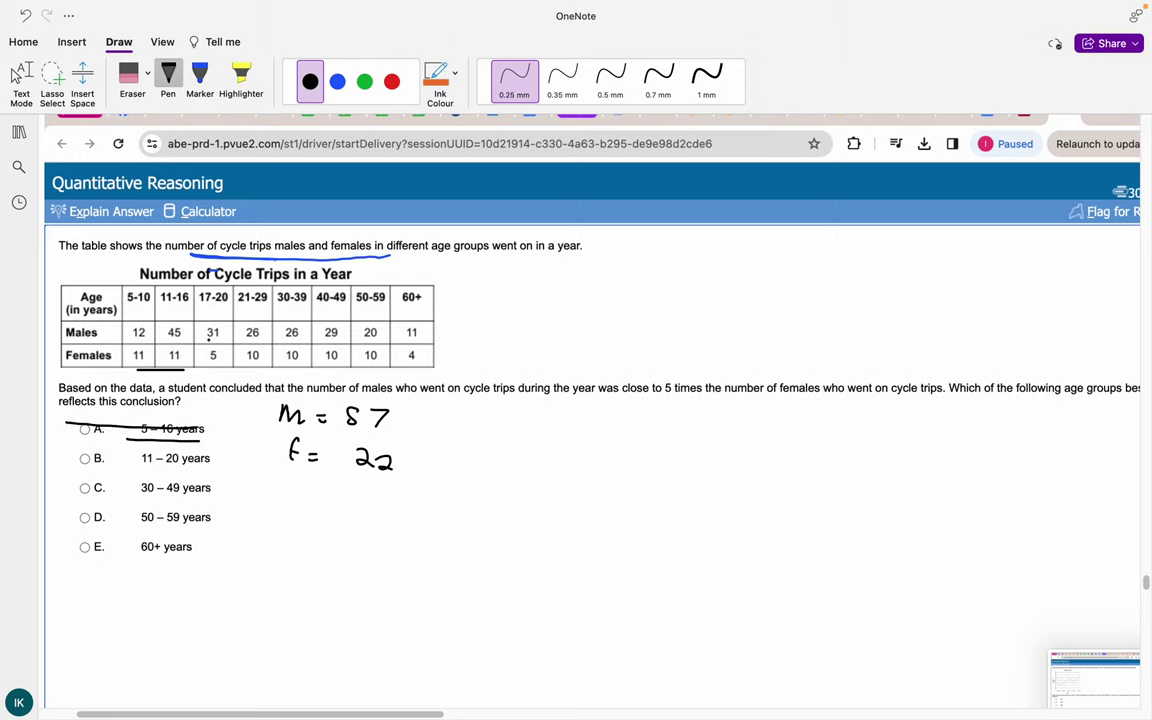
{"action": "mouse_move", "coordinate": [487, 424]}
{"action": "left_mouse_down"}
{"action": "mouse_move", "coordinate": [491, 408]}
{"action": "mouse_move", "coordinate": [512, 424]}
{"action": "left_mouse_up"}
{"action": "left_click_drag", "start_coordinate": [527, 415], "coordinate": [537, 415]}
{"action": "left_click_drag", "start_coordinate": [527, 421], "coordinate": [536, 420]}
{"action": "left_click_drag", "start_coordinate": [560, 409], "coordinate": [565, 425]}
{"action": "left_click_drag", "start_coordinate": [588, 406], "coordinate": [580, 418]}
{"action": "mouse_move", "coordinate": [494, 448]}
{"action": "left_mouse_down"}
{"action": "mouse_move", "coordinate": [486, 470]}
{"action": "mouse_move", "coordinate": [495, 458]}
{"action": "left_mouse_up"}
{"action": "left_click_drag", "start_coordinate": [515, 462], "coordinate": [527, 462]}
{"action": "left_click_drag", "start_coordinate": [515, 470], "coordinate": [564, 478]}
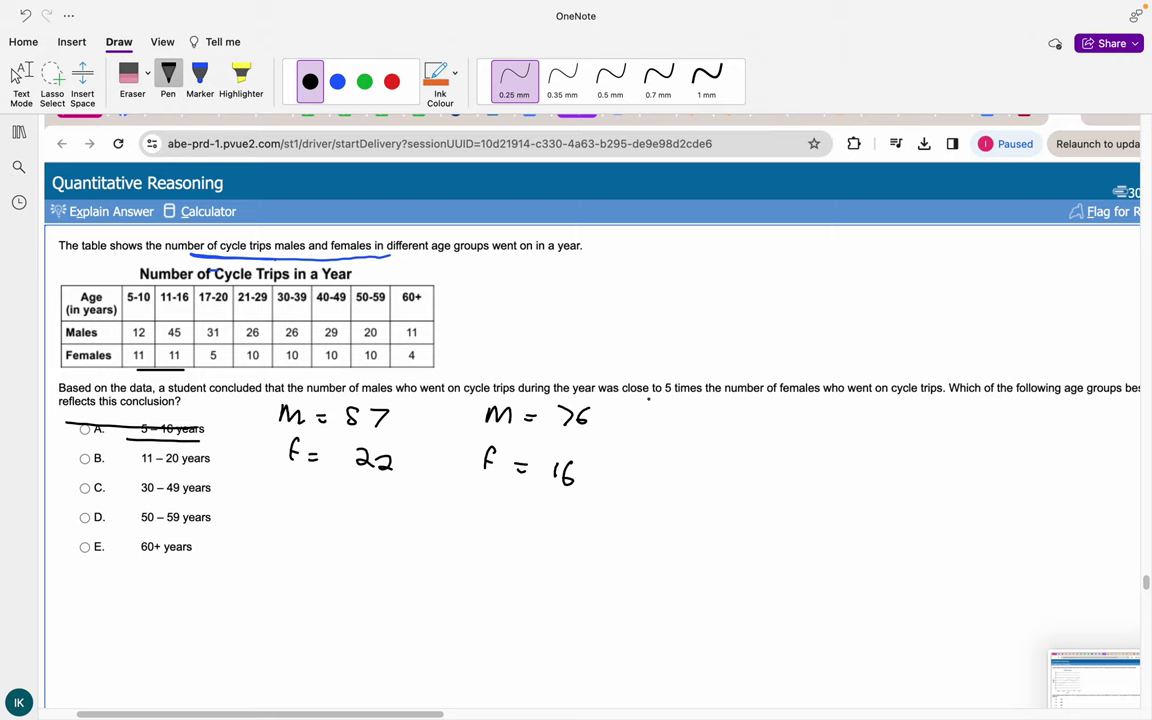
- Write the ratio 76/16 = 4.75
{"action": "left_click_drag", "start_coordinate": [647, 404], "coordinate": [651, 418]}
{"action": "left_click_drag", "start_coordinate": [665, 403], "coordinate": [668, 424]}
{"action": "left_click_drag", "start_coordinate": [645, 431], "coordinate": [652, 444]}
{"action": "left_click_drag", "start_coordinate": [681, 431], "coordinate": [689, 436]}
{"action": "left_click_drag", "start_coordinate": [713, 422], "coordinate": [728, 436]}
{"action": "left_click_drag", "start_coordinate": [722, 424], "coordinate": [721, 445]}
{"action": "left_click_drag", "start_coordinate": [737, 440], "coordinate": [750, 444]}
{"action": "mouse_move", "coordinate": [766, 427]}
{"action": "left_mouse_down"}
{"action": "mouse_move", "coordinate": [779, 427]}
{"action": "mouse_move", "coordinate": [765, 442]}
{"action": "left_mouse_up"}
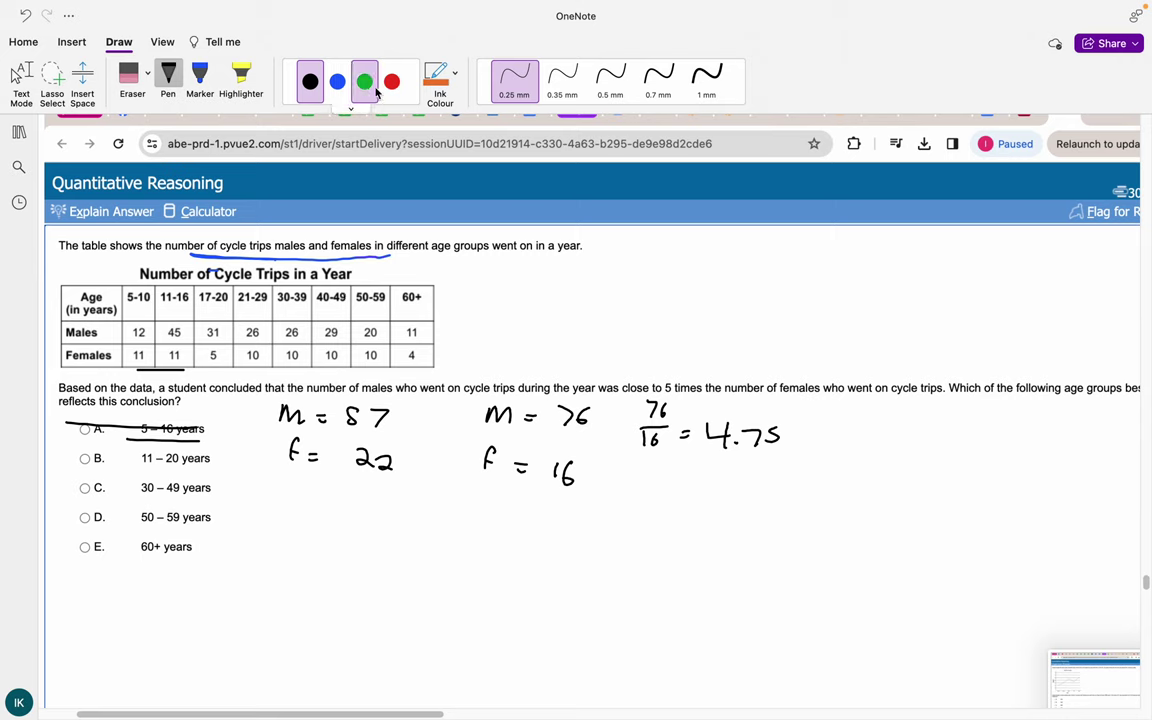
- In orange ink, box the 30–49 columns and write the totals ending f = 20
{"action": "left_click", "coordinate": [436, 77]}
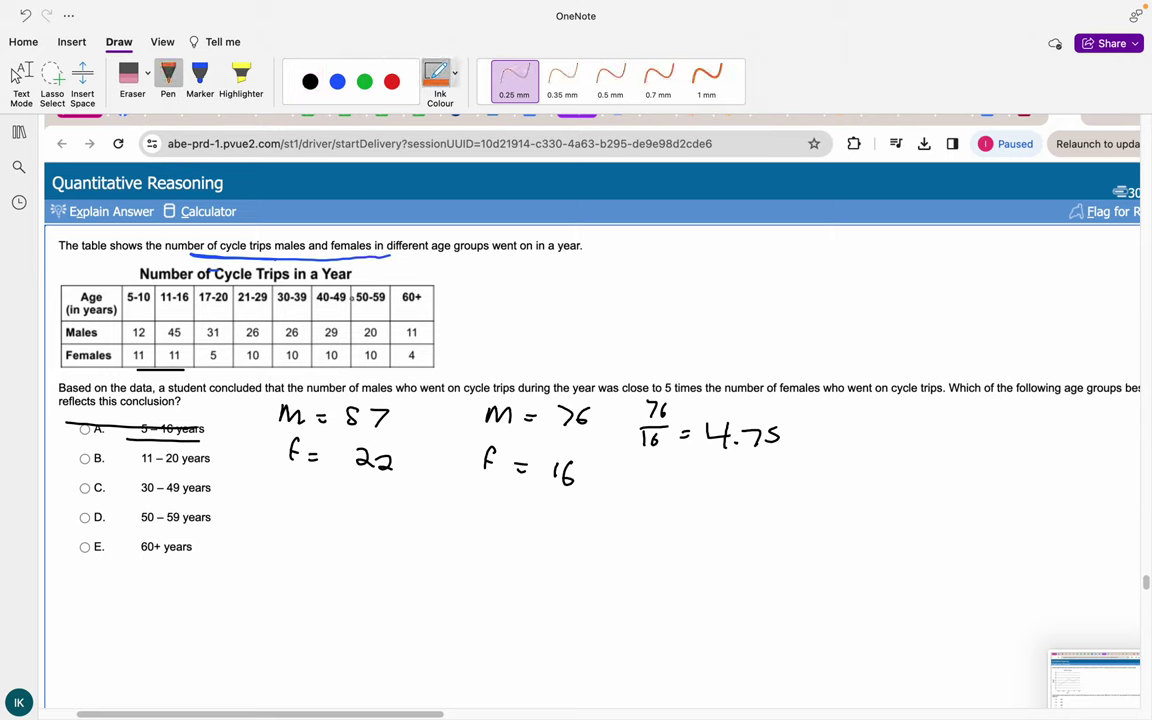
{"action": "mouse_move", "coordinate": [273, 289]}
{"action": "left_mouse_down"}
{"action": "mouse_move", "coordinate": [340, 288]}
{"action": "mouse_move", "coordinate": [274, 292]}
{"action": "left_mouse_up"}
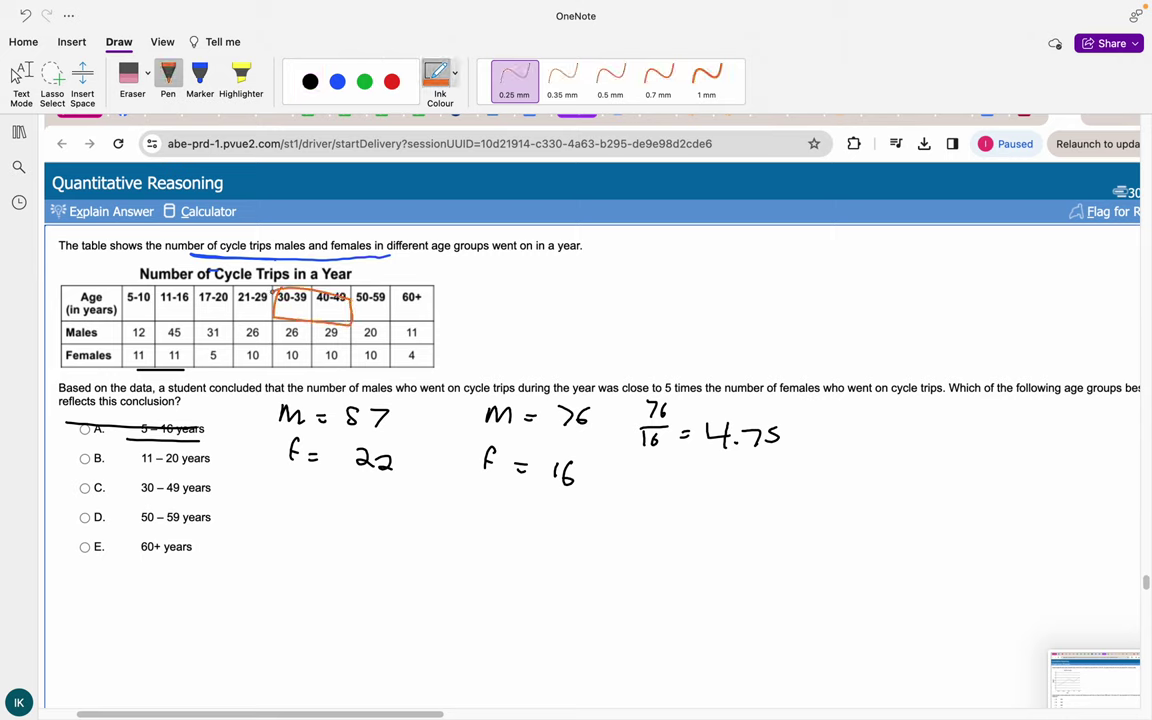
{"action": "mouse_move", "coordinate": [268, 511]}
{"action": "left_mouse_down"}
{"action": "mouse_move", "coordinate": [276, 496]}
{"action": "mouse_move", "coordinate": [302, 510]}
{"action": "left_mouse_up"}
{"action": "left_click_drag", "start_coordinate": [308, 502], "coordinate": [322, 502]}
{"action": "left_click_drag", "start_coordinate": [308, 510], "coordinate": [322, 510]}
{"action": "left_click_drag", "start_coordinate": [348, 500], "coordinate": [344, 501]}
{"action": "left_click_drag", "start_coordinate": [376, 499], "coordinate": [364, 518]}
{"action": "left_click_drag", "start_coordinate": [304, 547], "coordinate": [297, 567]}
{"action": "left_click_drag", "start_coordinate": [322, 563], "coordinate": [336, 556]}
{"action": "mouse_move", "coordinate": [359, 555]}
{"action": "left_mouse_down"}
{"action": "mouse_move", "coordinate": [379, 570]}
{"action": "mouse_move", "coordinate": [389, 560]}
{"action": "left_mouse_up"}
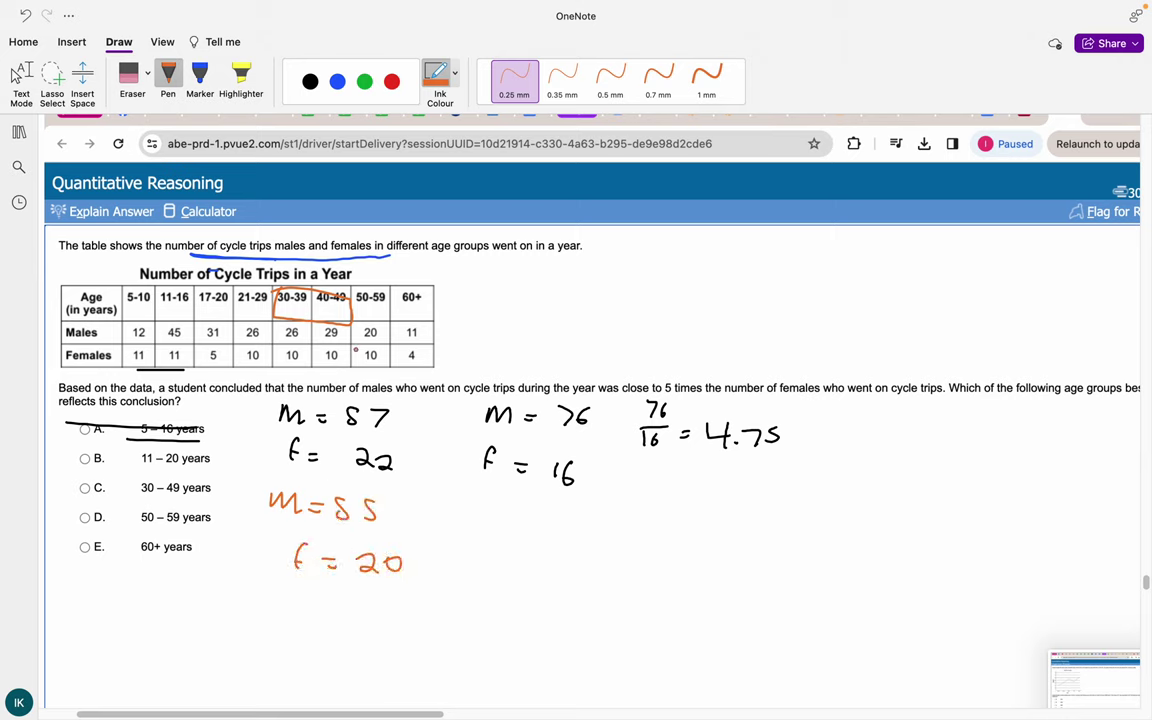
- Strike out C, D and E, circle the 50–59 values, tick B and underline 4.75
{"action": "mouse_move", "coordinate": [84, 489]}
{"action": "left_mouse_down"}
{"action": "mouse_move", "coordinate": [185, 489]}
{"action": "mouse_move", "coordinate": [61, 493]}
{"action": "left_mouse_up"}
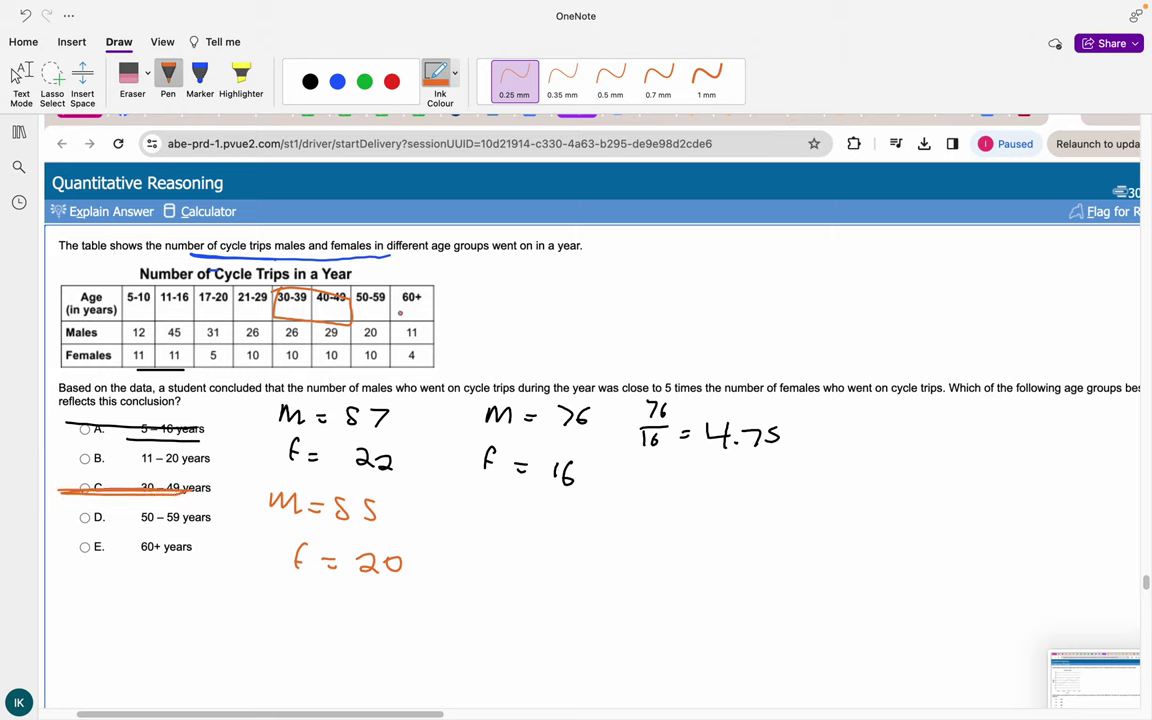
{"action": "mouse_move", "coordinate": [372, 322]}
{"action": "left_mouse_down"}
{"action": "mouse_move", "coordinate": [357, 348]}
{"action": "mouse_move", "coordinate": [386, 324]}
{"action": "left_mouse_up"}
{"action": "left_click_drag", "start_coordinate": [211, 517], "coordinate": [45, 517]}
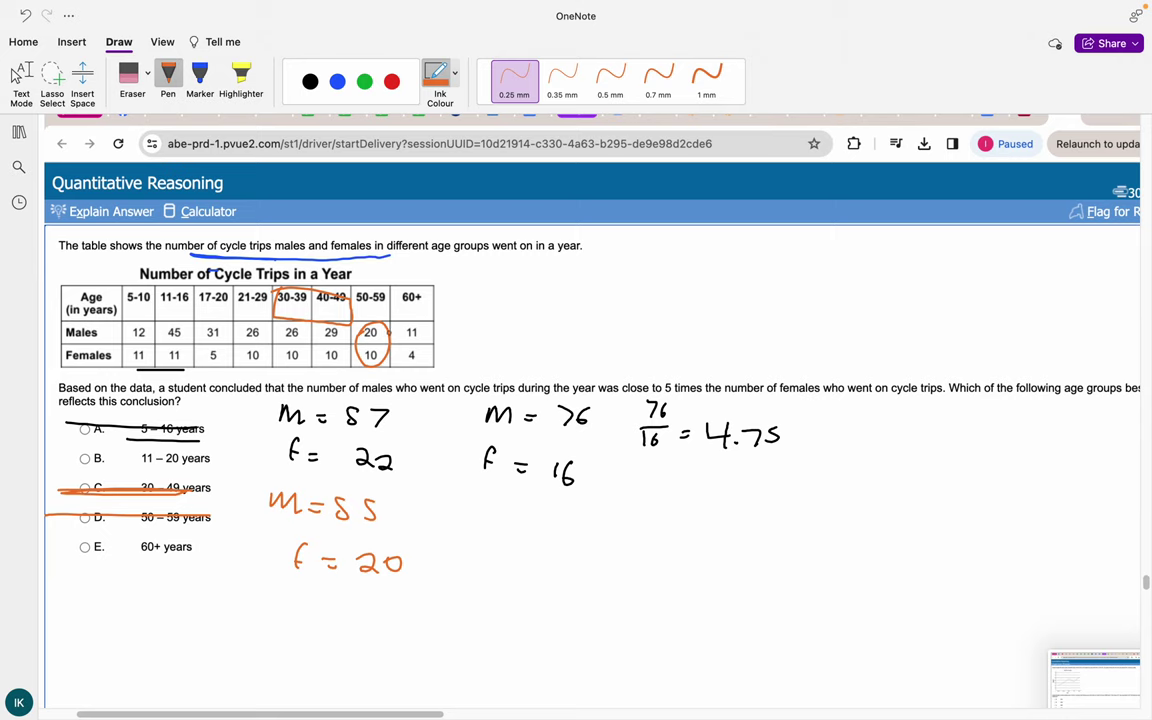
{"action": "left_click_drag", "start_coordinate": [191, 546], "coordinate": [64, 548]}
{"action": "left_click_drag", "start_coordinate": [88, 463], "coordinate": [150, 437]}
{"action": "left_click_drag", "start_coordinate": [84, 460], "coordinate": [151, 433]}
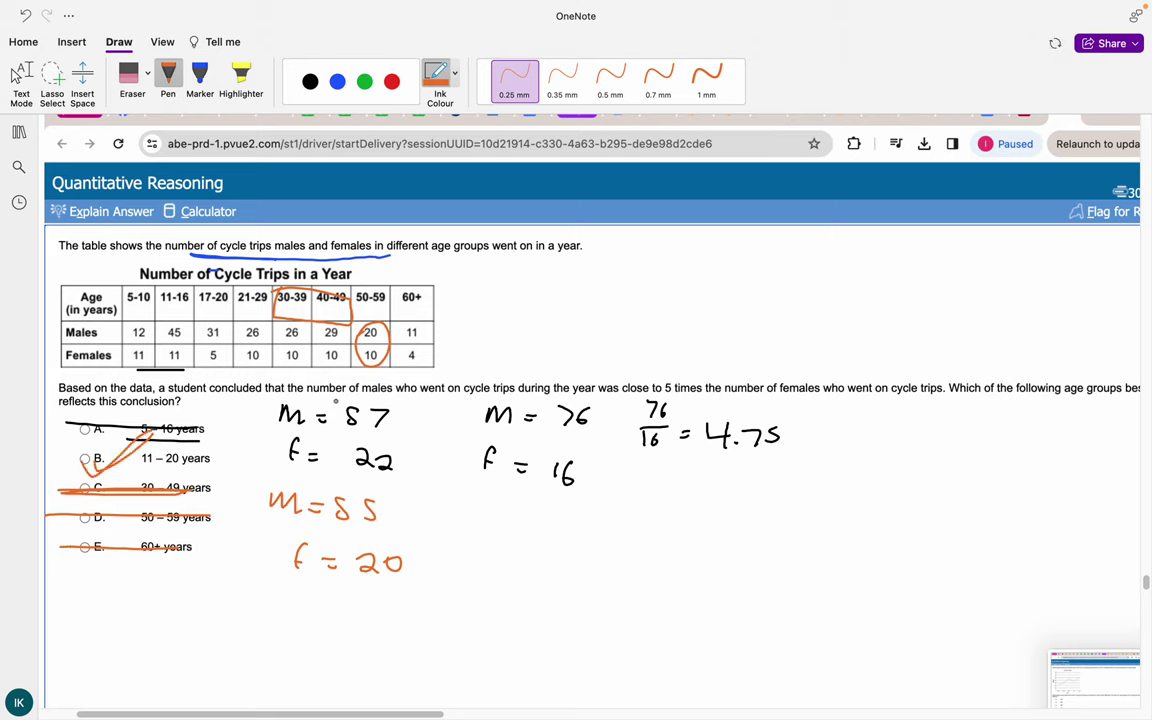
{"action": "left_click_drag", "start_coordinate": [780, 467], "coordinate": [687, 471]}
- Underline Money Saved and highlight the £1.05 and £0.99 daily rates in yellow
{"action": "scroll", "coordinate": [696, 478], "scroll_direction": "down", "scroll_amount": 10}
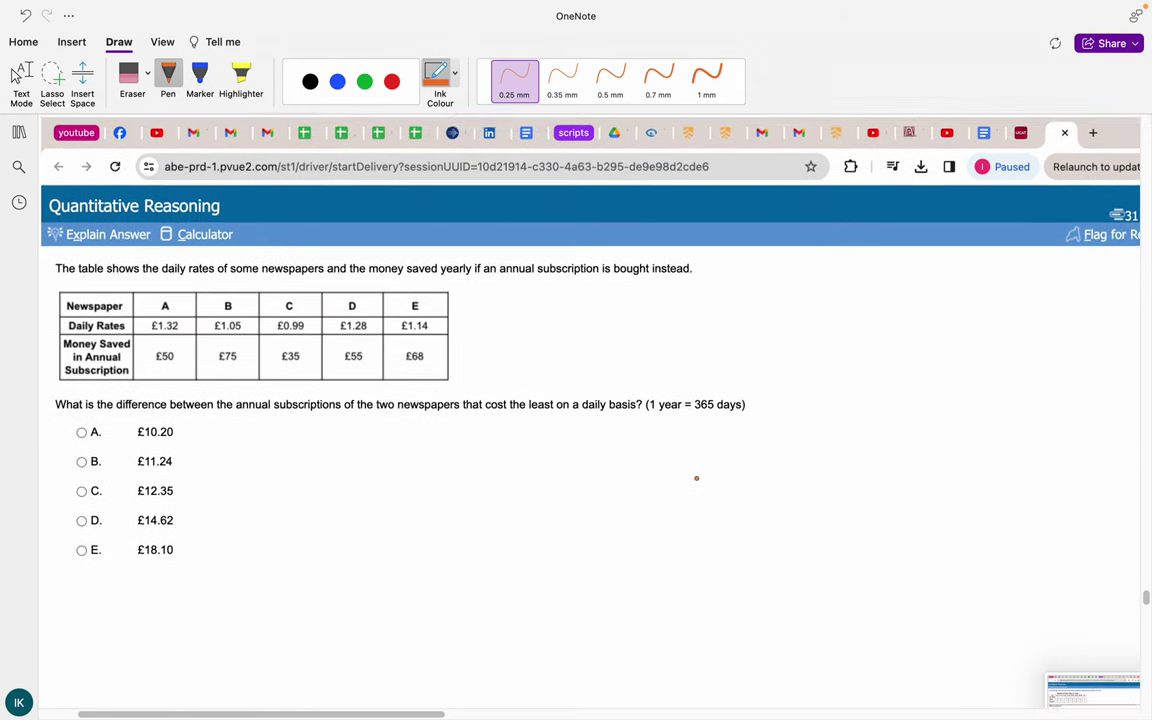
{"action": "scroll", "coordinate": [696, 478], "scroll_direction": "down", "scroll_amount": 1}
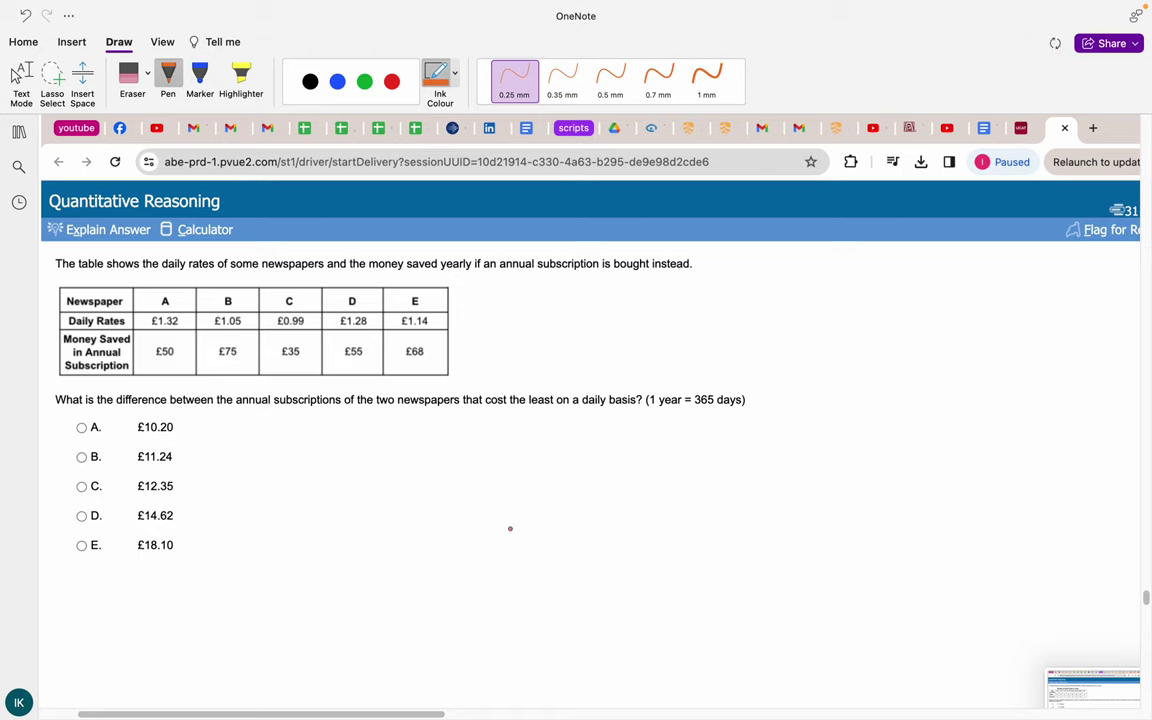
{"action": "left_click_drag", "start_coordinate": [64, 344], "coordinate": [130, 344]}
{"action": "left_click", "coordinate": [238, 88]}
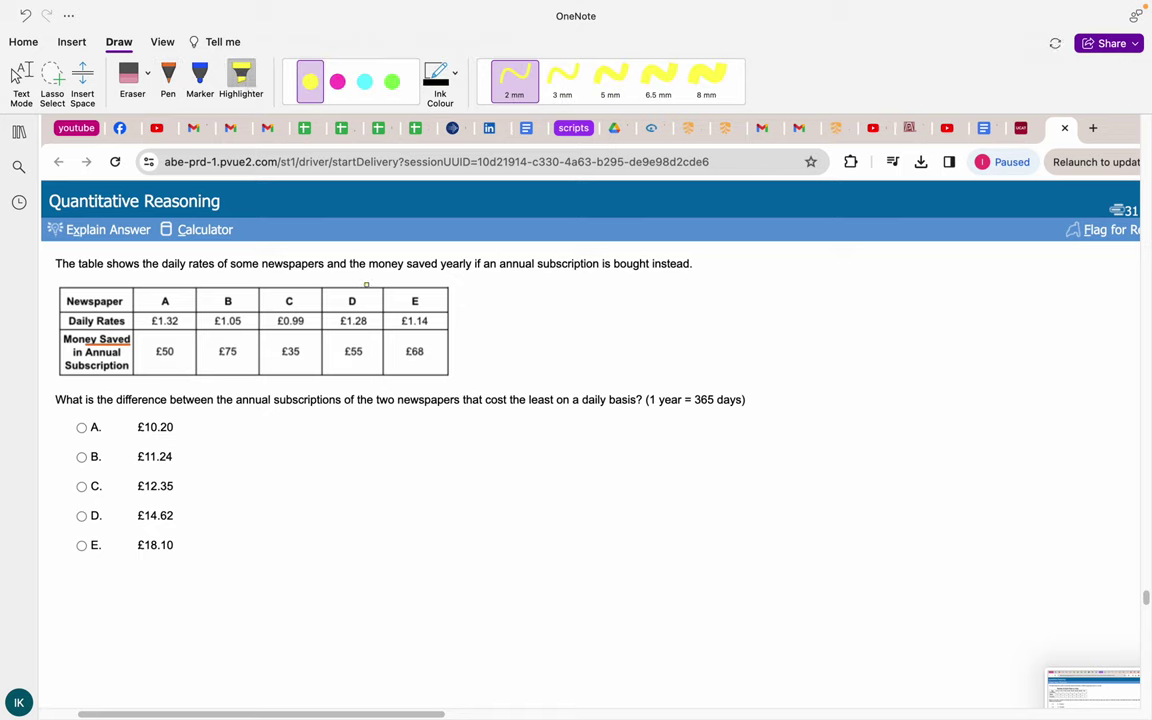
{"action": "left_click_drag", "start_coordinate": [304, 321], "coordinate": [200, 321]}
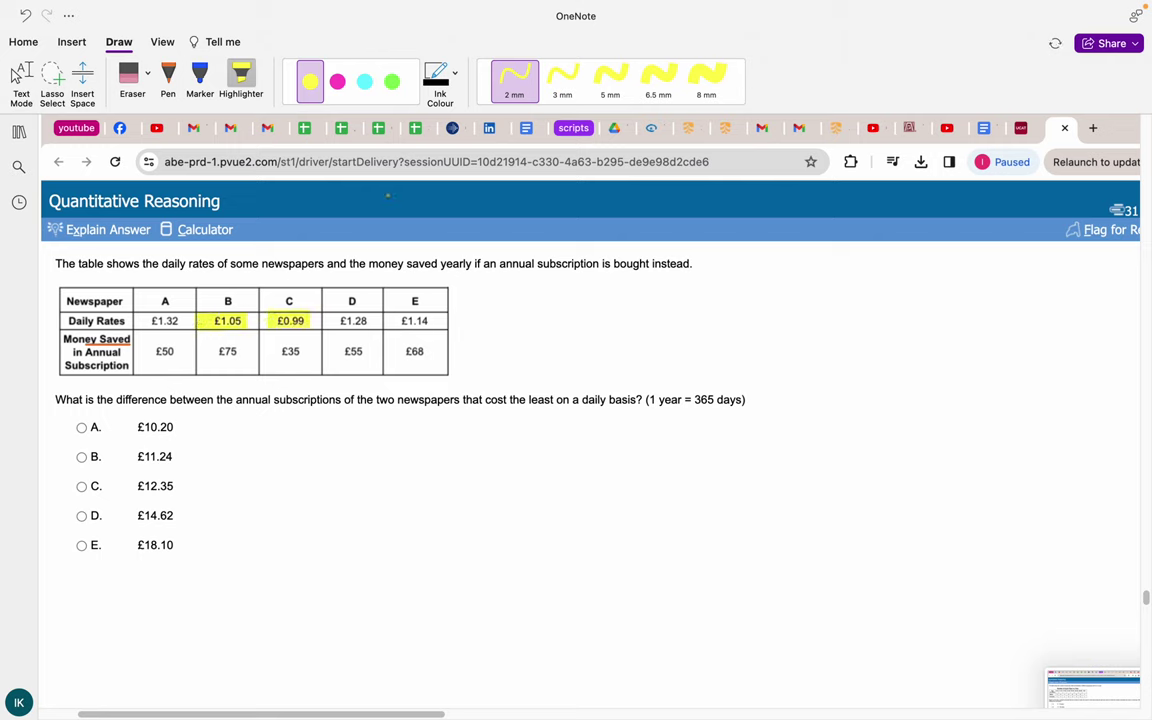
{"action": "left_click", "coordinate": [168, 78]}
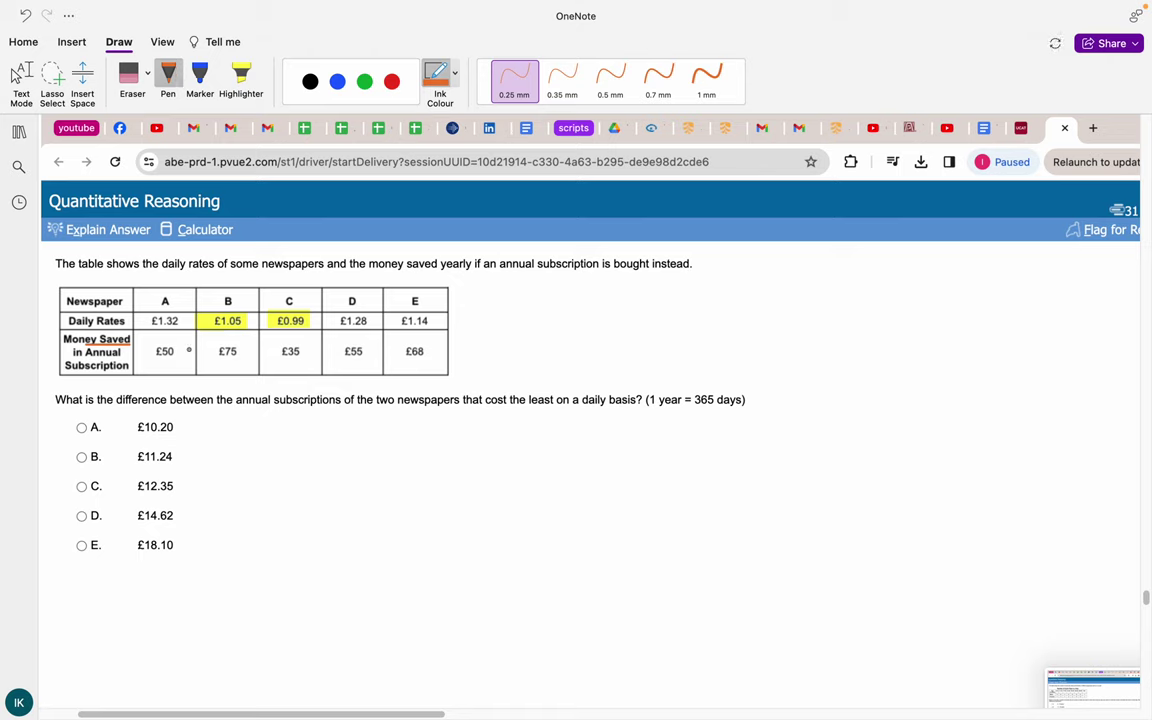
- Write 1.05 × 365 = 383.25 for newspaper B and circle its £75 saving
{"action": "mouse_move", "coordinate": [220, 427]}
{"action": "left_mouse_down"}
{"action": "mouse_move", "coordinate": [222, 440]}
{"action": "mouse_move", "coordinate": [299, 440]}
{"action": "left_mouse_up"}
{"action": "left_click_drag", "start_coordinate": [299, 427], "coordinate": [287, 440]}
{"action": "mouse_move", "coordinate": [313, 423]}
{"action": "left_mouse_down"}
{"action": "mouse_move", "coordinate": [328, 432]}
{"action": "mouse_move", "coordinate": [318, 441]}
{"action": "left_mouse_up"}
{"action": "mouse_move", "coordinate": [350, 422]}
{"action": "left_mouse_down"}
{"action": "mouse_move", "coordinate": [345, 437]}
{"action": "mouse_move", "coordinate": [368, 438]}
{"action": "left_mouse_up"}
{"action": "left_click_drag", "start_coordinate": [403, 432], "coordinate": [412, 440]}
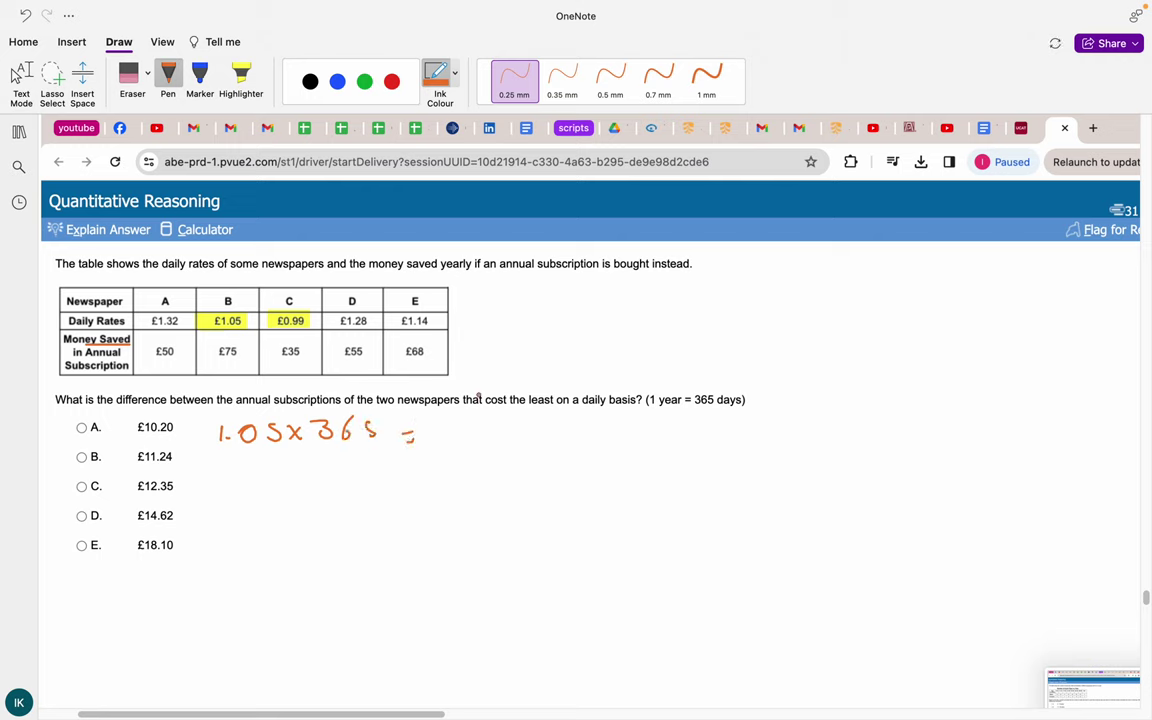
{"action": "mouse_move", "coordinate": [456, 424]}
{"action": "left_mouse_down"}
{"action": "mouse_move", "coordinate": [446, 446]}
{"action": "mouse_move", "coordinate": [505, 429]}
{"action": "mouse_move", "coordinate": [520, 446]}
{"action": "mouse_move", "coordinate": [577, 451]}
{"action": "left_mouse_up"}
{"action": "left_click", "coordinate": [548, 447]}
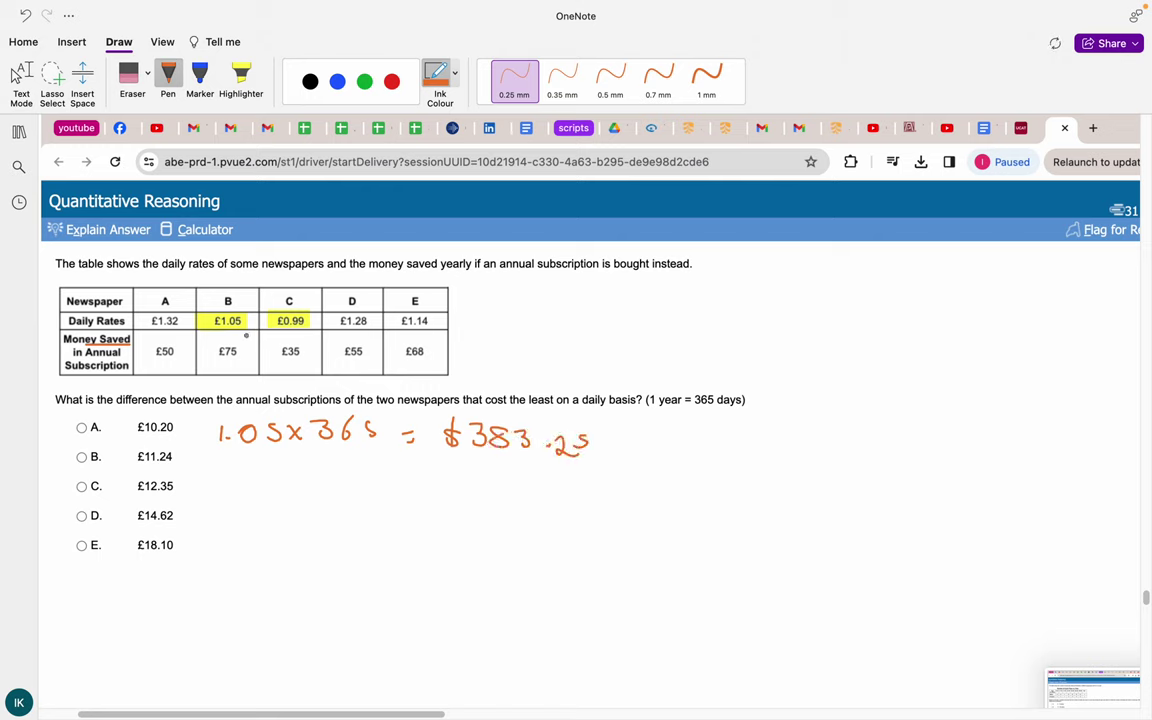
{"action": "left_click_drag", "start_coordinate": [246, 336], "coordinate": [242, 334]}
- Write B's annual subscription as 308.25
{"action": "left_click_drag", "start_coordinate": [264, 476], "coordinate": [265, 500]}
{"action": "left_click", "coordinate": [297, 487]}
{"action": "left_click", "coordinate": [297, 497]}
{"action": "left_click_drag", "start_coordinate": [348, 500], "coordinate": [367, 500]}
{"action": "mouse_move", "coordinate": [352, 490]}
{"action": "left_mouse_down"}
{"action": "mouse_move", "coordinate": [381, 503]}
{"action": "mouse_move", "coordinate": [437, 492]}
{"action": "left_mouse_up"}
{"action": "left_click_drag", "start_coordinate": [425, 503], "coordinate": [471, 510]}
{"action": "mouse_move", "coordinate": [494, 489]}
{"action": "left_mouse_down"}
{"action": "mouse_move", "coordinate": [497, 507]}
{"action": "mouse_move", "coordinate": [528, 490]}
{"action": "mouse_move", "coordinate": [615, 507]}
{"action": "left_mouse_up"}
{"action": "left_click", "coordinate": [573, 503]}
{"action": "mouse_move", "coordinate": [628, 489]}
{"action": "left_mouse_down"}
{"action": "mouse_move", "coordinate": [622, 506]}
{"action": "mouse_move", "coordinate": [642, 487]}
{"action": "left_mouse_up"}
- Write 0.99 × 365 = 361.35 for newspaper C and circle its £35 saving
{"action": "left_click", "coordinate": [769, 451]}
{"action": "mouse_move", "coordinate": [750, 433]}
{"action": "left_mouse_down"}
{"action": "mouse_move", "coordinate": [789, 457]}
{"action": "mouse_move", "coordinate": [850, 460]}
{"action": "left_mouse_up"}
{"action": "mouse_move", "coordinate": [849, 446]}
{"action": "left_mouse_down"}
{"action": "mouse_move", "coordinate": [828, 462]}
{"action": "mouse_move", "coordinate": [897, 460]}
{"action": "left_mouse_up"}
{"action": "mouse_move", "coordinate": [922, 442]}
{"action": "left_mouse_down"}
{"action": "mouse_move", "coordinate": [917, 458]}
{"action": "mouse_move", "coordinate": [928, 442]}
{"action": "left_mouse_up"}
{"action": "left_click_drag", "start_coordinate": [941, 450], "coordinate": [952, 452]}
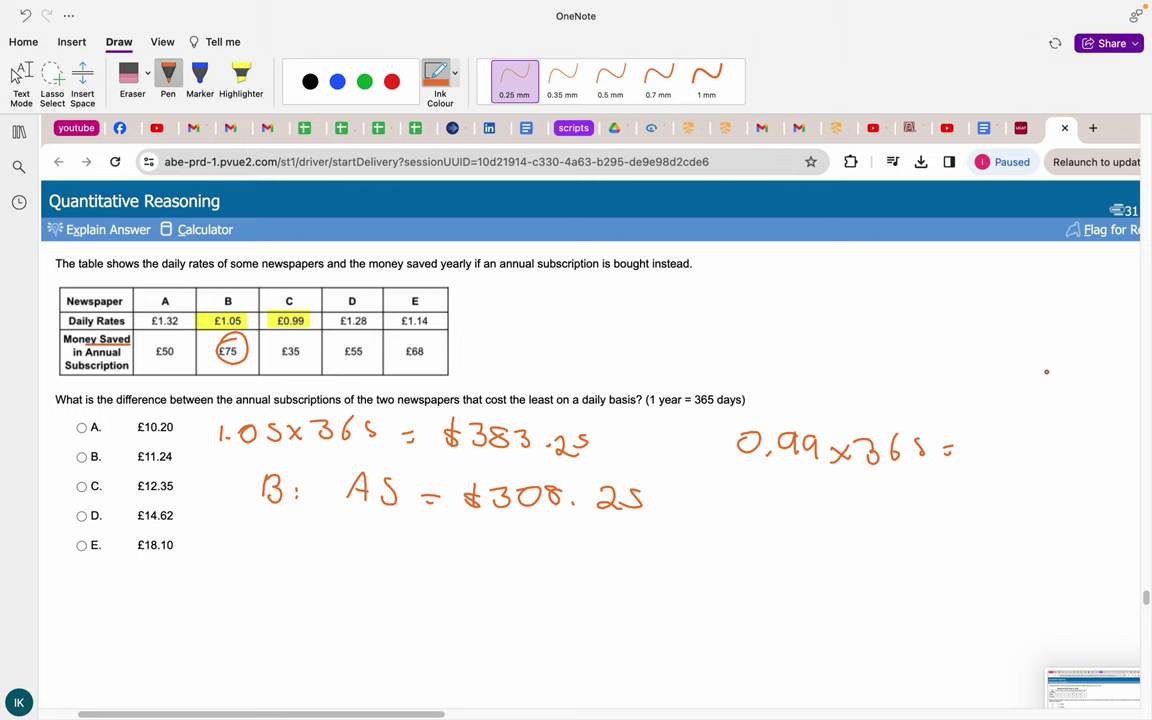
{"action": "left_click_drag", "start_coordinate": [988, 428], "coordinate": [982, 458]}
{"action": "mouse_move", "coordinate": [1014, 434]}
{"action": "left_mouse_down"}
{"action": "mouse_move", "coordinate": [1025, 440]}
{"action": "mouse_move", "coordinate": [1014, 458]}
{"action": "left_mouse_up"}
{"action": "mouse_move", "coordinate": [1046, 432]}
{"action": "left_mouse_down"}
{"action": "mouse_move", "coordinate": [1040, 455]}
{"action": "mouse_move", "coordinate": [1106, 453]}
{"action": "left_mouse_up"}
{"action": "left_click", "coordinate": [1077, 452]}
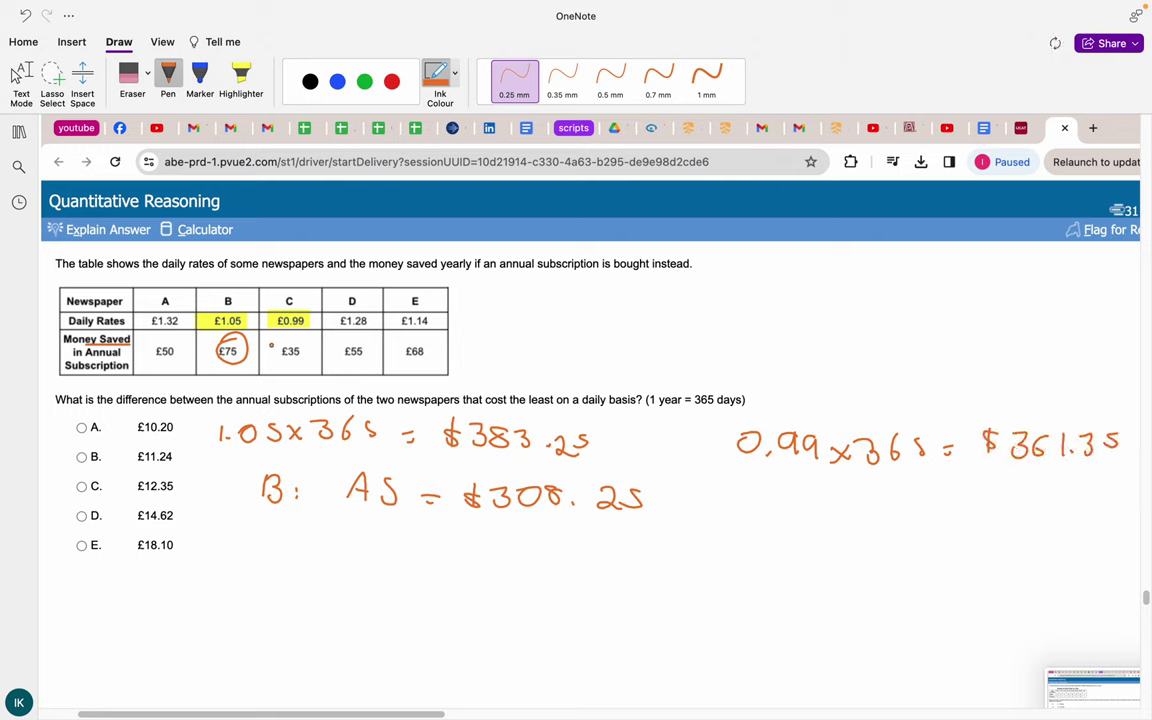
{"action": "left_click_drag", "start_coordinate": [300, 338], "coordinate": [305, 341]}
- Write C's annual subscription as 326.35
{"action": "left_click", "coordinate": [839, 510]}
{"action": "left_click", "coordinate": [839, 520]}
{"action": "mouse_move", "coordinate": [834, 508]}
{"action": "left_mouse_down"}
{"action": "mouse_move", "coordinate": [832, 523]}
{"action": "mouse_move", "coordinate": [896, 520]}
{"action": "left_mouse_up"}
{"action": "left_click_drag", "start_coordinate": [930, 511], "coordinate": [951, 520]}
{"action": "mouse_move", "coordinate": [958, 500]}
{"action": "left_mouse_down"}
{"action": "mouse_move", "coordinate": [958, 523]}
{"action": "mouse_move", "coordinate": [1015, 520]}
{"action": "left_mouse_up"}
{"action": "mouse_move", "coordinate": [1030, 502]}
{"action": "left_mouse_down"}
{"action": "mouse_move", "coordinate": [1027, 518]}
{"action": "mouse_move", "coordinate": [1090, 518]}
{"action": "left_mouse_up"}
{"action": "left_click", "coordinate": [1045, 518]}
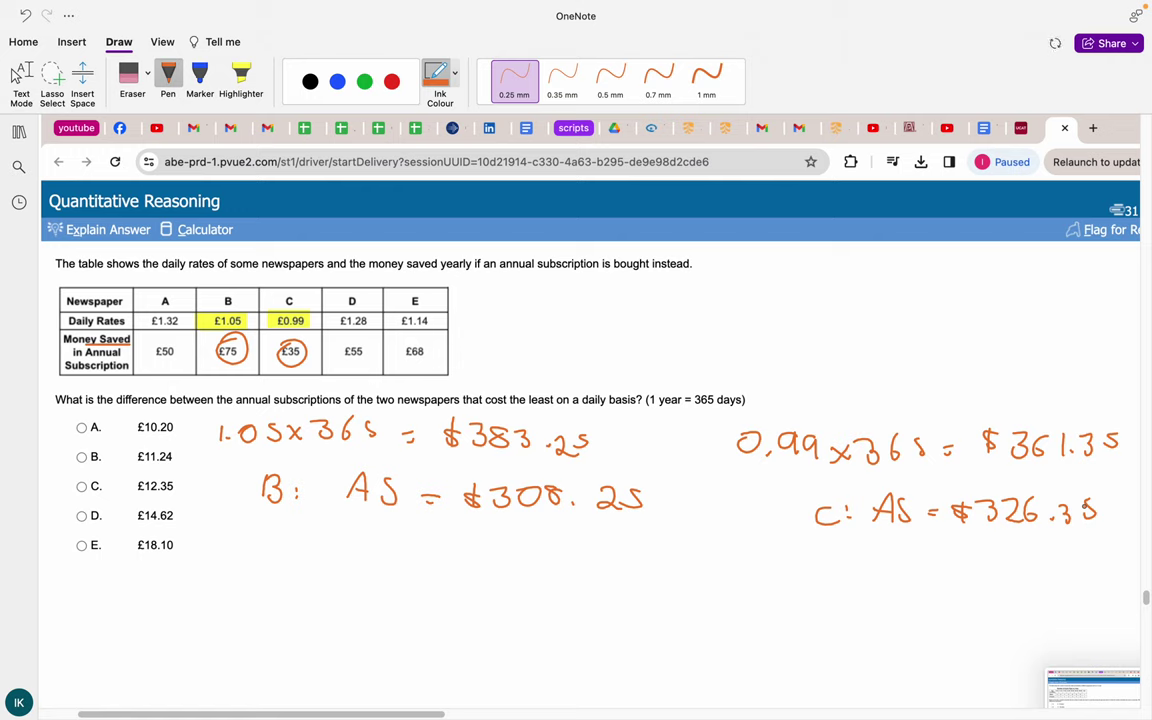
- Write the difference 18.1 and tick option E
{"action": "mouse_move", "coordinate": [692, 570]}
{"action": "left_mouse_down"}
{"action": "mouse_move", "coordinate": [675, 598]}
{"action": "mouse_move", "coordinate": [683, 604]}
{"action": "left_mouse_up"}
{"action": "mouse_move", "coordinate": [710, 576]}
{"action": "left_mouse_down"}
{"action": "mouse_move", "coordinate": [711, 600]}
{"action": "mouse_move", "coordinate": [741, 578]}
{"action": "mouse_move", "coordinate": [765, 590]}
{"action": "left_mouse_up"}
{"action": "left_click_drag", "start_coordinate": [779, 577], "coordinate": [780, 598]}
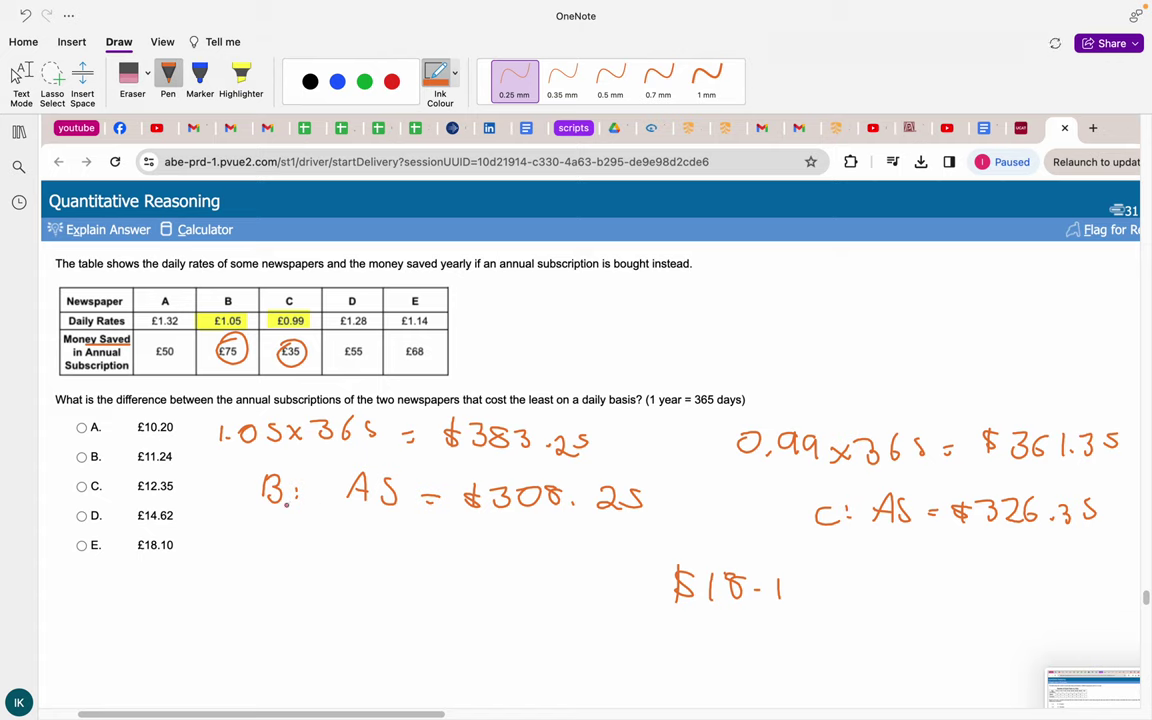
{"action": "mouse_move", "coordinate": [70, 544]}
{"action": "left_mouse_down"}
{"action": "mouse_move", "coordinate": [85, 558]}
{"action": "mouse_move", "coordinate": [128, 534]}
{"action": "left_mouse_up"}
{"action": "scroll", "coordinate": [112, 537], "scroll_direction": "down", "scroll_amount": 10}
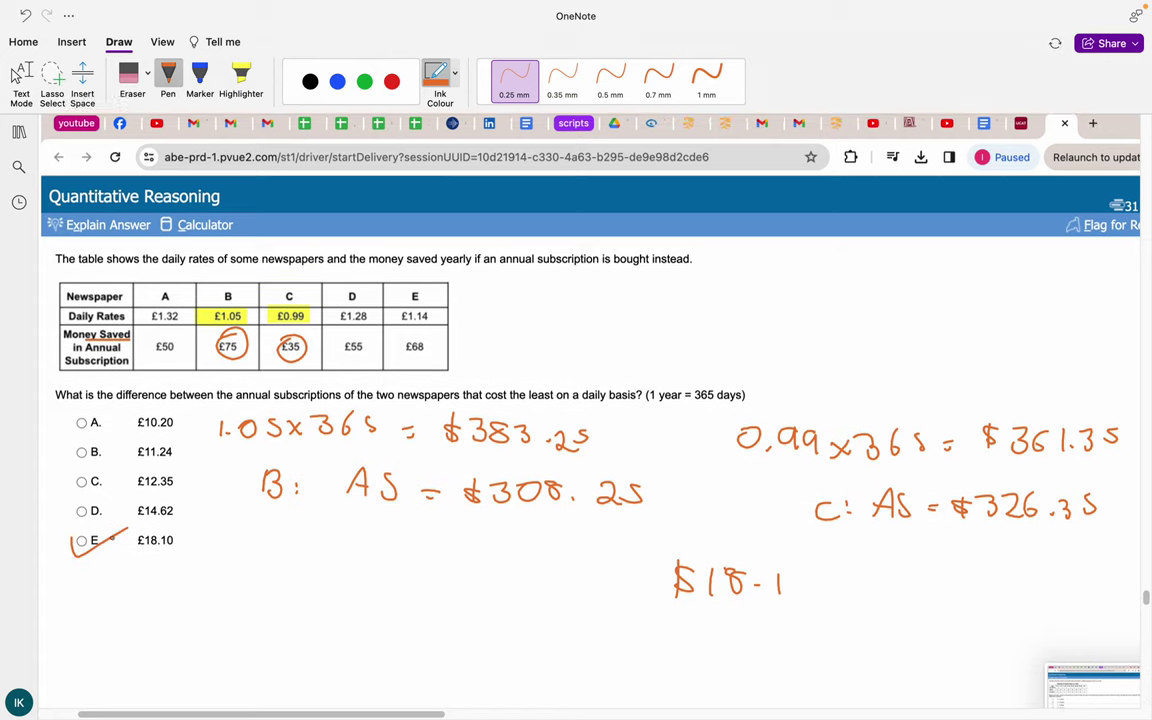
- In blue ink, write 8 × 6 = 48 beside the gift-box lid and label its depth 6
{"action": "scroll", "coordinate": [112, 537], "scroll_direction": "down", "scroll_amount": 10}
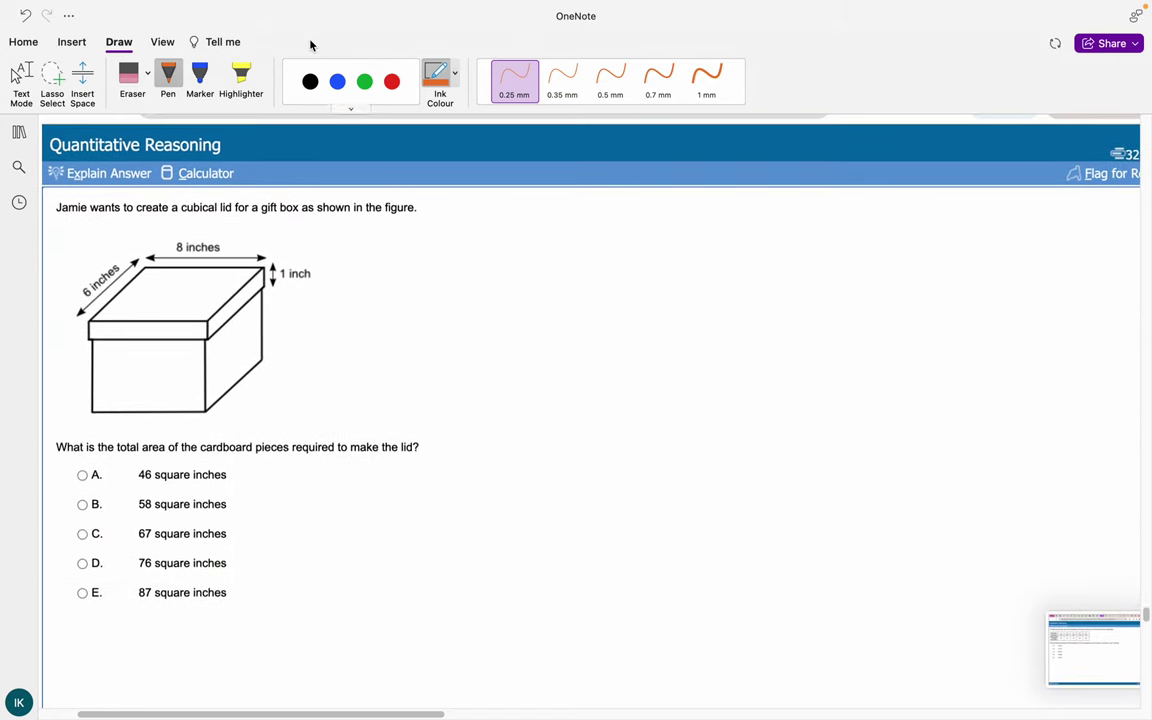
{"action": "left_click", "coordinate": [337, 81]}
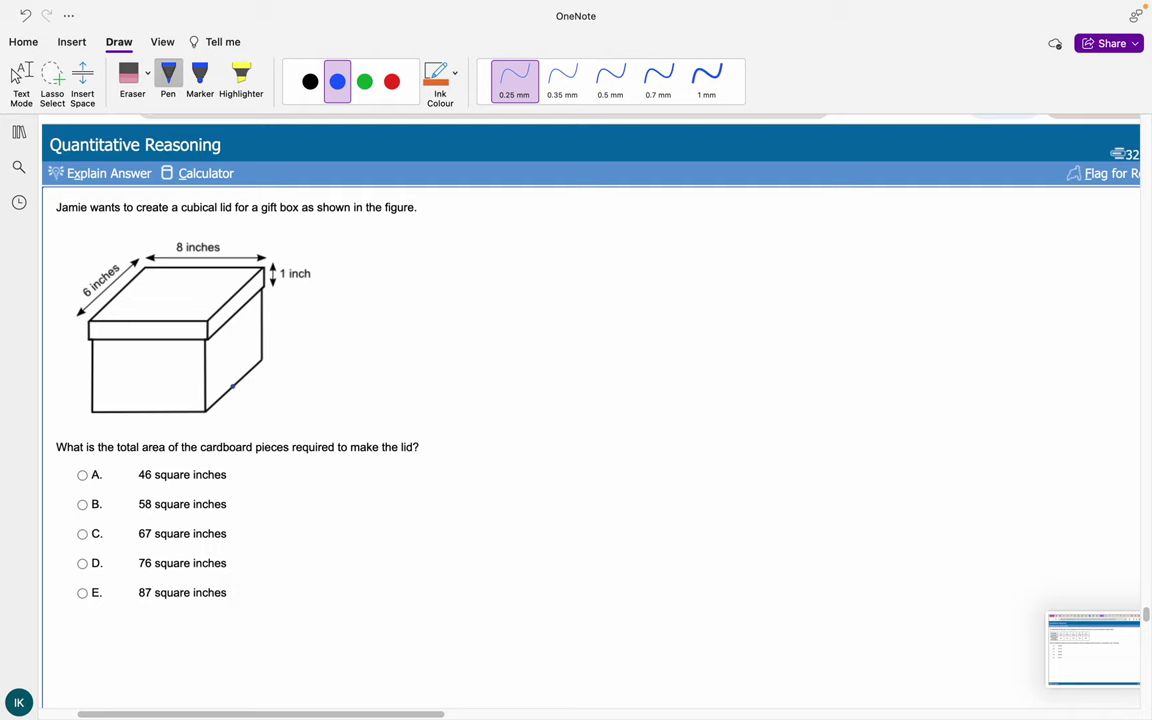
{"action": "left_click", "coordinate": [181, 290]}
{"action": "left_click_drag", "start_coordinate": [444, 271], "coordinate": [478, 292]}
{"action": "mouse_move", "coordinate": [477, 278]}
{"action": "left_mouse_down"}
{"action": "mouse_move", "coordinate": [459, 292]}
{"action": "mouse_move", "coordinate": [538, 291]}
{"action": "left_mouse_up"}
{"action": "left_click_drag", "start_coordinate": [534, 301], "coordinate": [577, 298]}
{"action": "mouse_move", "coordinate": [571, 286]}
{"action": "left_mouse_down"}
{"action": "mouse_move", "coordinate": [571, 308]}
{"action": "mouse_move", "coordinate": [599, 288]}
{"action": "left_mouse_up"}
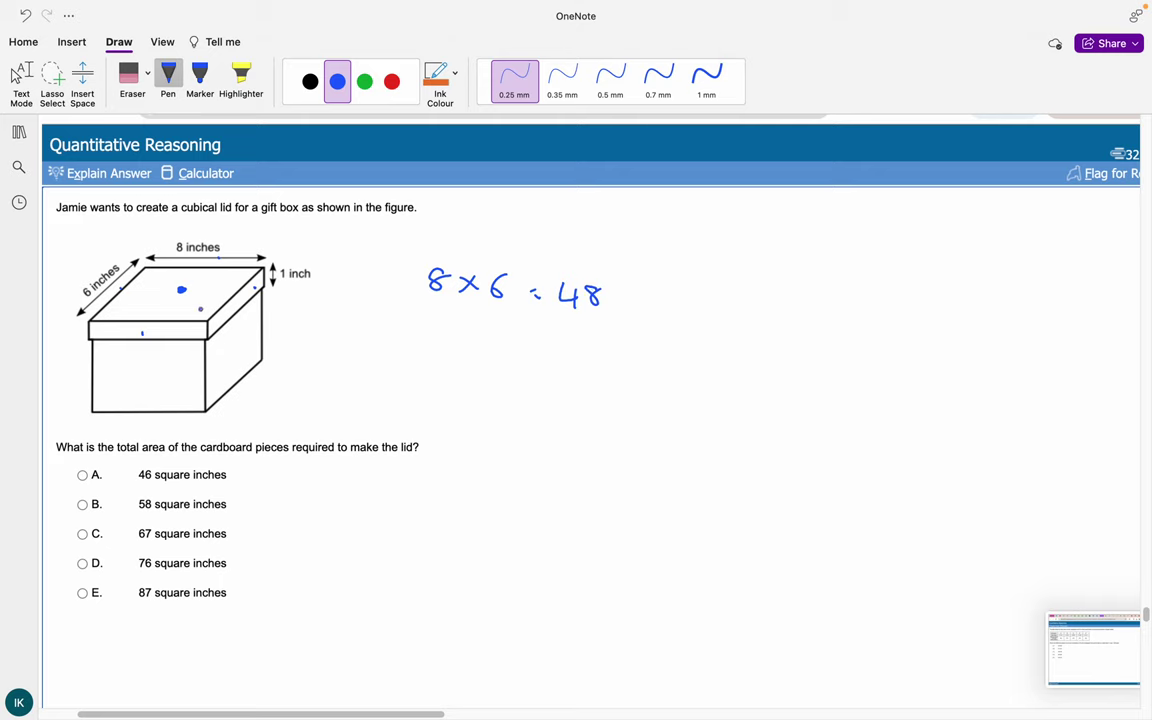
{"action": "left_click_drag", "start_coordinate": [230, 283], "coordinate": [222, 291]}
- Write 1 × 6 × 2 = 12, tracing the lid's side edges
{"action": "left_click_drag", "start_coordinate": [434, 324], "coordinate": [431, 345]}
{"action": "mouse_move", "coordinate": [447, 329]}
{"action": "left_mouse_down"}
{"action": "mouse_move", "coordinate": [459, 343]}
{"action": "mouse_move", "coordinate": [446, 343]}
{"action": "left_mouse_up"}
{"action": "left_click_drag", "start_coordinate": [480, 322], "coordinate": [473, 338]}
{"action": "mouse_move", "coordinate": [165, 297]}
{"action": "left_mouse_down"}
{"action": "mouse_move", "coordinate": [195, 294]}
{"action": "mouse_move", "coordinate": [208, 345]}
{"action": "left_mouse_up"}
{"action": "left_click_drag", "start_coordinate": [135, 262], "coordinate": [90, 322]}
{"action": "left_click_drag", "start_coordinate": [503, 343], "coordinate": [512, 358]}
{"action": "mouse_move", "coordinate": [540, 339]}
{"action": "left_mouse_down"}
{"action": "mouse_move", "coordinate": [563, 352]}
{"action": "mouse_move", "coordinate": [590, 342]}
{"action": "left_mouse_up"}
{"action": "left_click", "coordinate": [620, 340]}
{"action": "left_click", "coordinate": [620, 347]}
{"action": "left_click_drag", "start_coordinate": [577, 349], "coordinate": [621, 358]}
{"action": "left_click_drag", "start_coordinate": [628, 341], "coordinate": [647, 357]}
{"action": "left_click", "coordinate": [650, 356]}
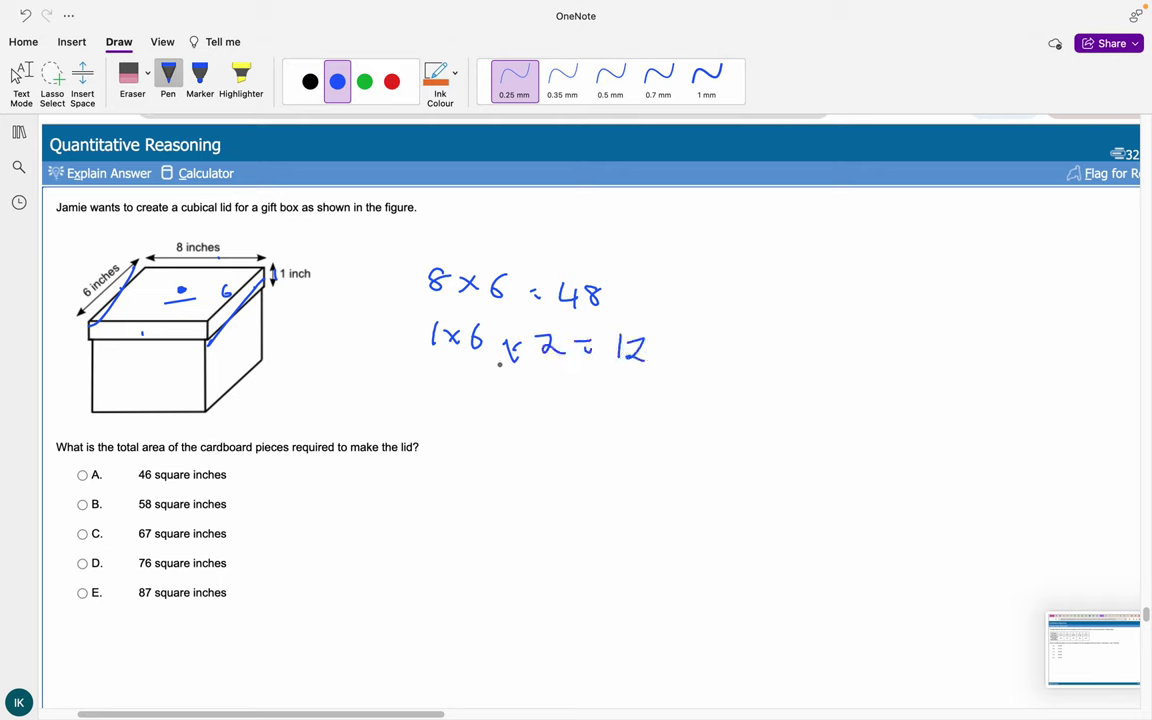
- Write 8 × 1 × 2 = 16 and tick option D, 76 square inches
{"action": "left_click_drag", "start_coordinate": [408, 396], "coordinate": [405, 394]}
{"action": "mouse_move", "coordinate": [434, 399]}
{"action": "left_mouse_down"}
{"action": "mouse_move", "coordinate": [433, 416]}
{"action": "mouse_move", "coordinate": [471, 425]}
{"action": "left_mouse_up"}
{"action": "mouse_move", "coordinate": [484, 413]}
{"action": "left_mouse_down"}
{"action": "mouse_move", "coordinate": [503, 425]}
{"action": "mouse_move", "coordinate": [487, 425]}
{"action": "left_mouse_up"}
{"action": "left_click_drag", "start_coordinate": [512, 414], "coordinate": [540, 423]}
{"action": "left_click_drag", "start_coordinate": [567, 414], "coordinate": [584, 421]}
{"action": "left_click_drag", "start_coordinate": [597, 404], "coordinate": [608, 425]}
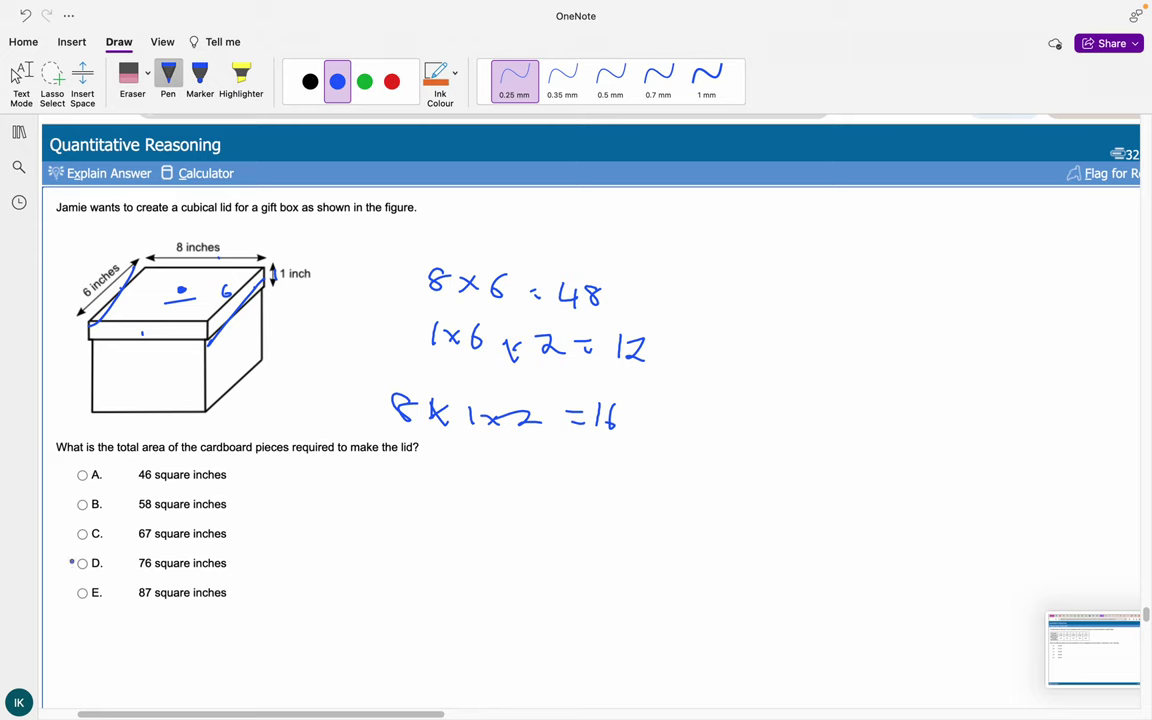
{"action": "left_click_drag", "start_coordinate": [72, 562], "coordinate": [140, 537]}
- In green ink, underline Type, 5% on Sundays, Type D and 6 hours, and circle £100
{"action": "scroll", "coordinate": [324, 494], "scroll_direction": "down", "scroll_amount": 10}
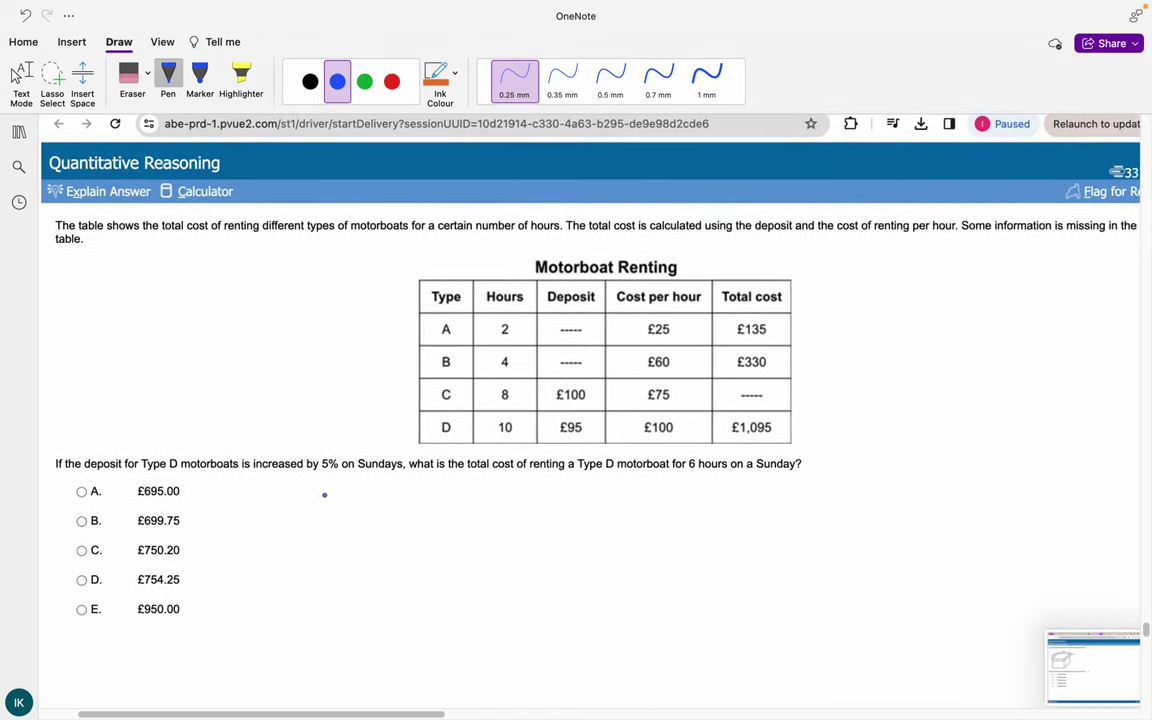
{"action": "scroll", "coordinate": [324, 494], "scroll_direction": "left", "scroll_amount": 1}
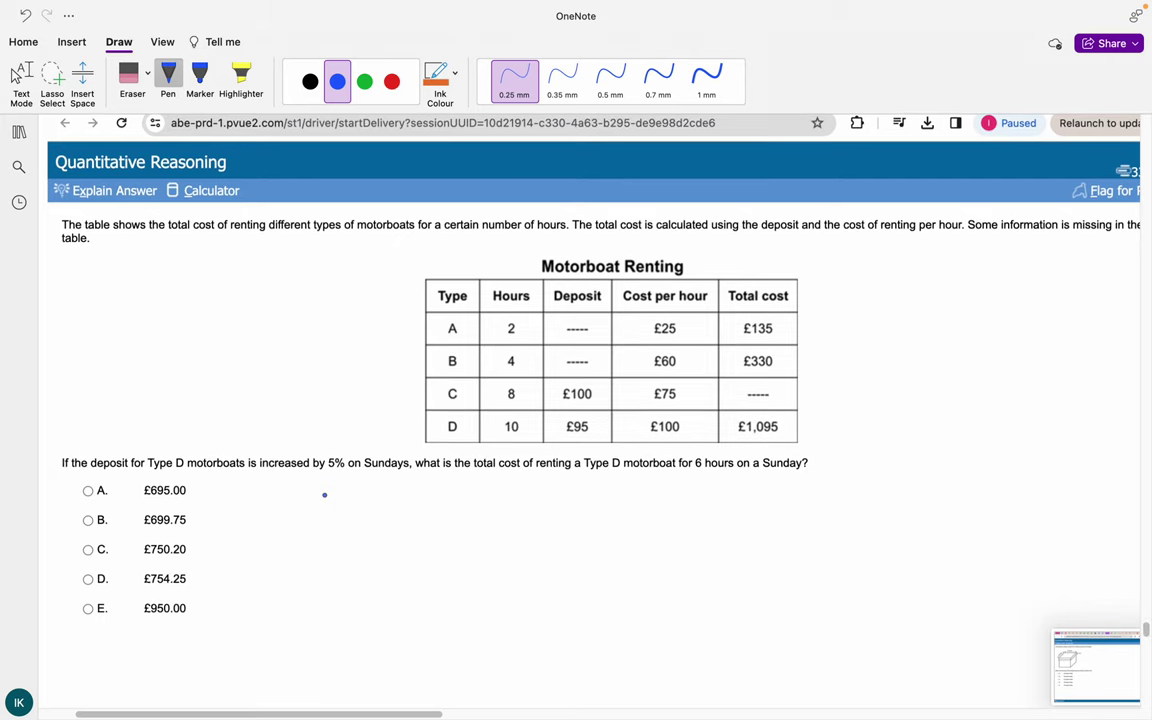
{"action": "left_click", "coordinate": [364, 81]}
{"action": "left_click_drag", "start_coordinate": [173, 469], "coordinate": [147, 466]}
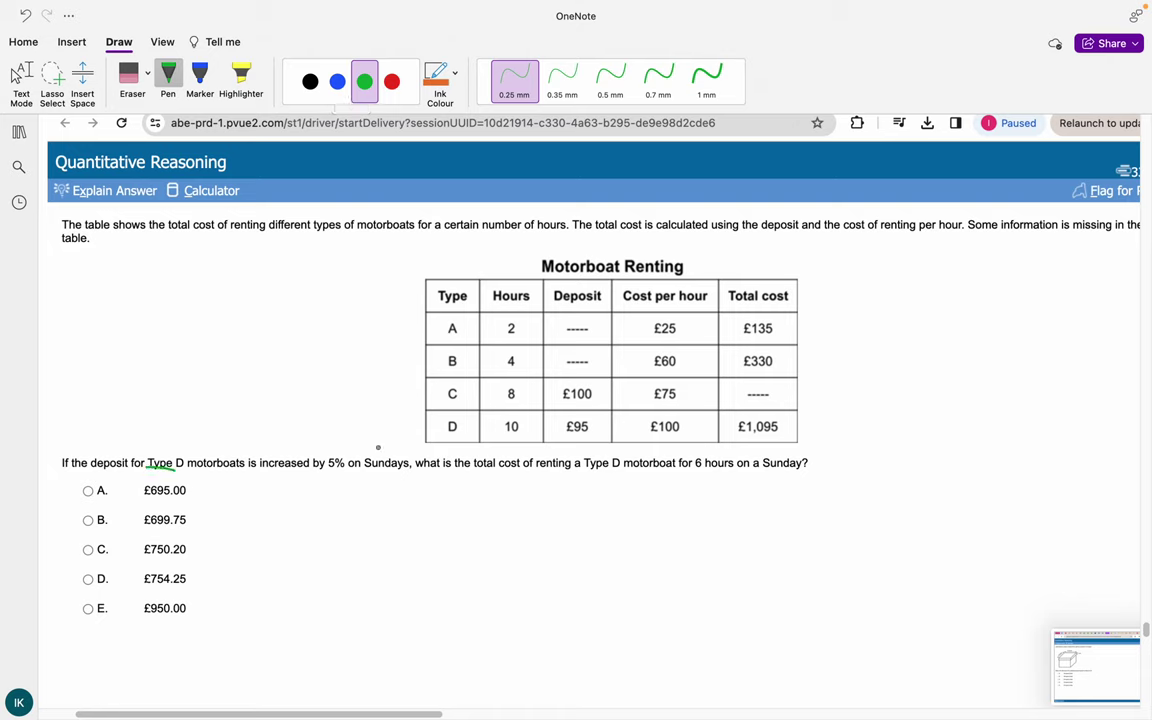
{"action": "left_click_drag", "start_coordinate": [391, 470], "coordinate": [342, 471]}
{"action": "left_click_drag", "start_coordinate": [584, 470], "coordinate": [623, 470]}
{"action": "left_click_drag", "start_coordinate": [698, 477], "coordinate": [777, 475]}
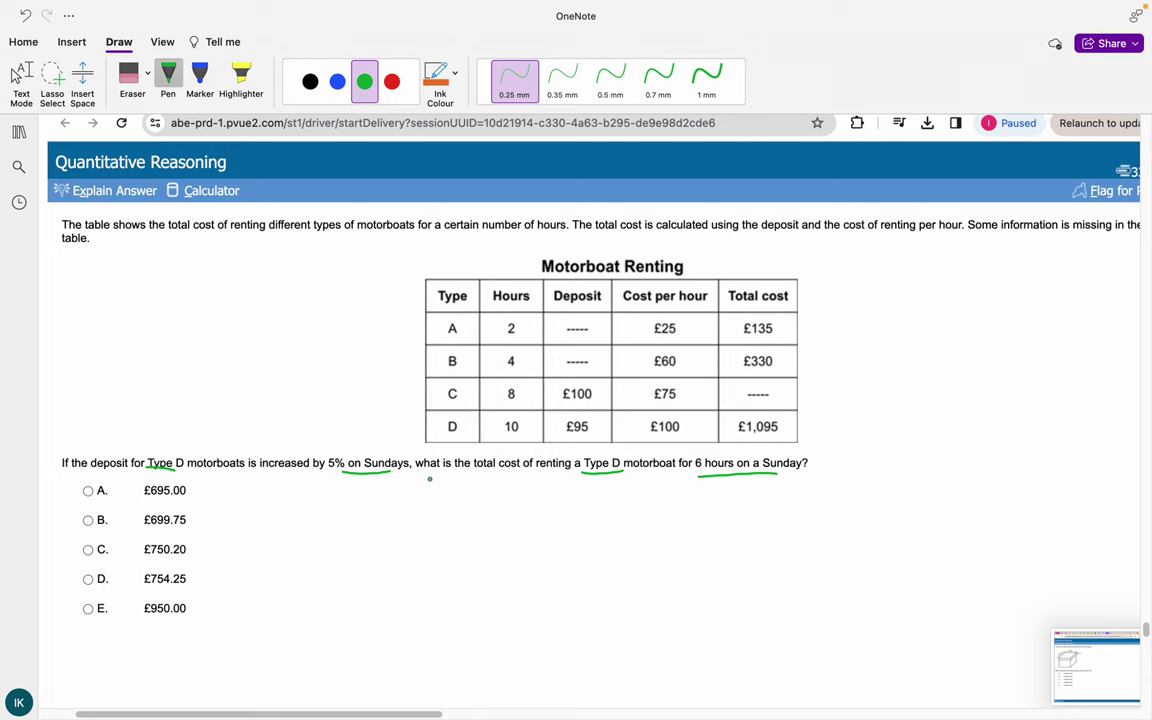
{"action": "scroll", "coordinate": [410, 533], "scroll_direction": "right", "scroll_amount": 2}
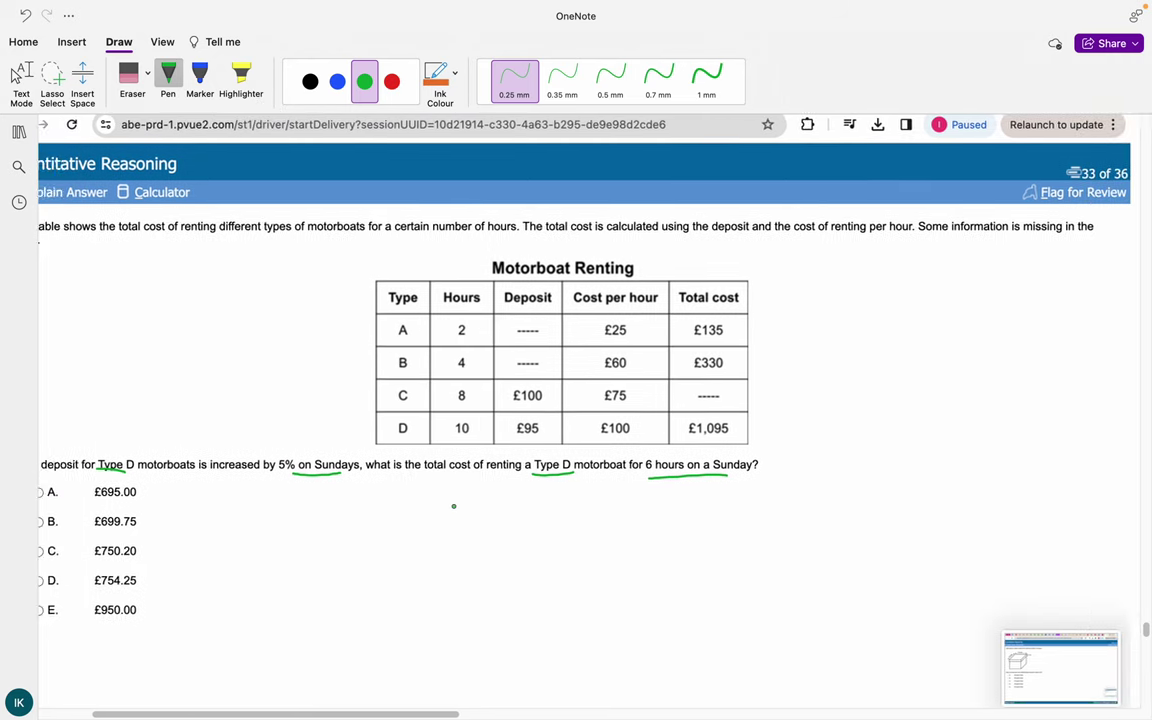
{"action": "scroll", "coordinate": [430, 506], "scroll_direction": "left", "scroll_amount": 2}
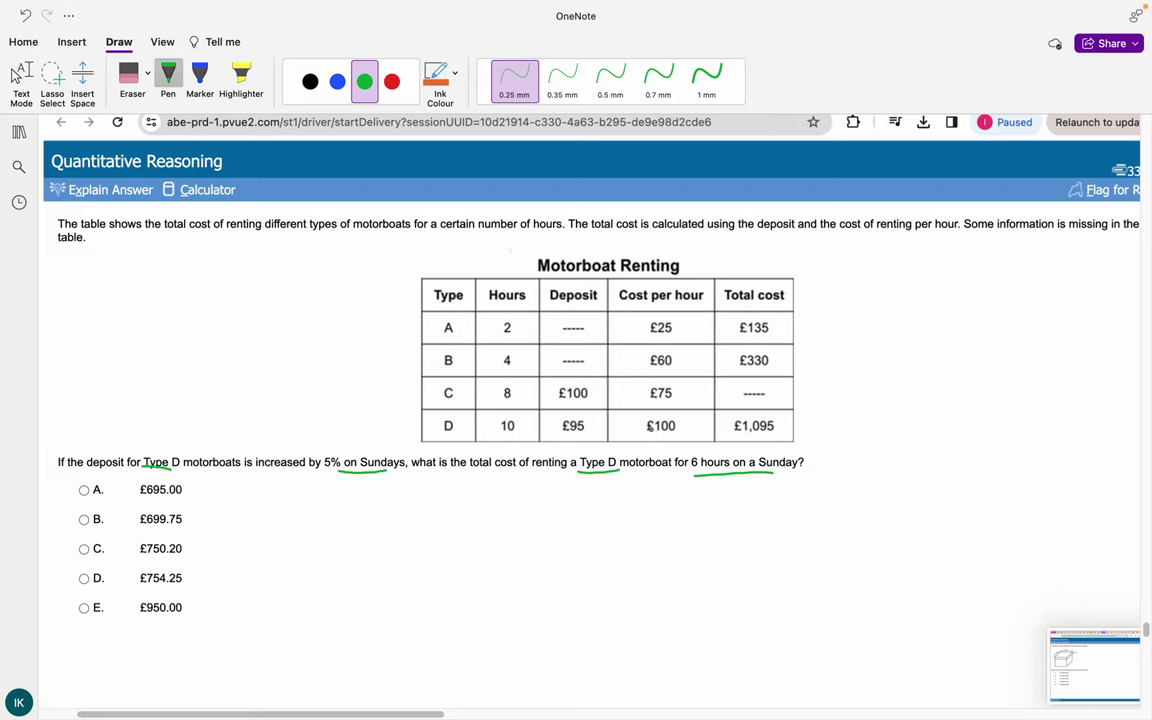
{"action": "left_click_drag", "start_coordinate": [678, 418], "coordinate": [648, 413]}
- Write the working 95 × 1.05 = 99.75 + 600 and tick option B
{"action": "mouse_move", "coordinate": [389, 498]}
{"action": "left_mouse_down"}
{"action": "mouse_move", "coordinate": [379, 518]}
{"action": "mouse_move", "coordinate": [404, 500]}
{"action": "mouse_move", "coordinate": [440, 518]}
{"action": "left_mouse_up"}
{"action": "mouse_move", "coordinate": [440, 504]}
{"action": "left_mouse_down"}
{"action": "mouse_move", "coordinate": [418, 518]}
{"action": "mouse_move", "coordinate": [490, 503]}
{"action": "left_mouse_up"}
{"action": "left_click", "coordinate": [473, 515]}
{"action": "left_click_drag", "start_coordinate": [543, 516], "coordinate": [555, 515]}
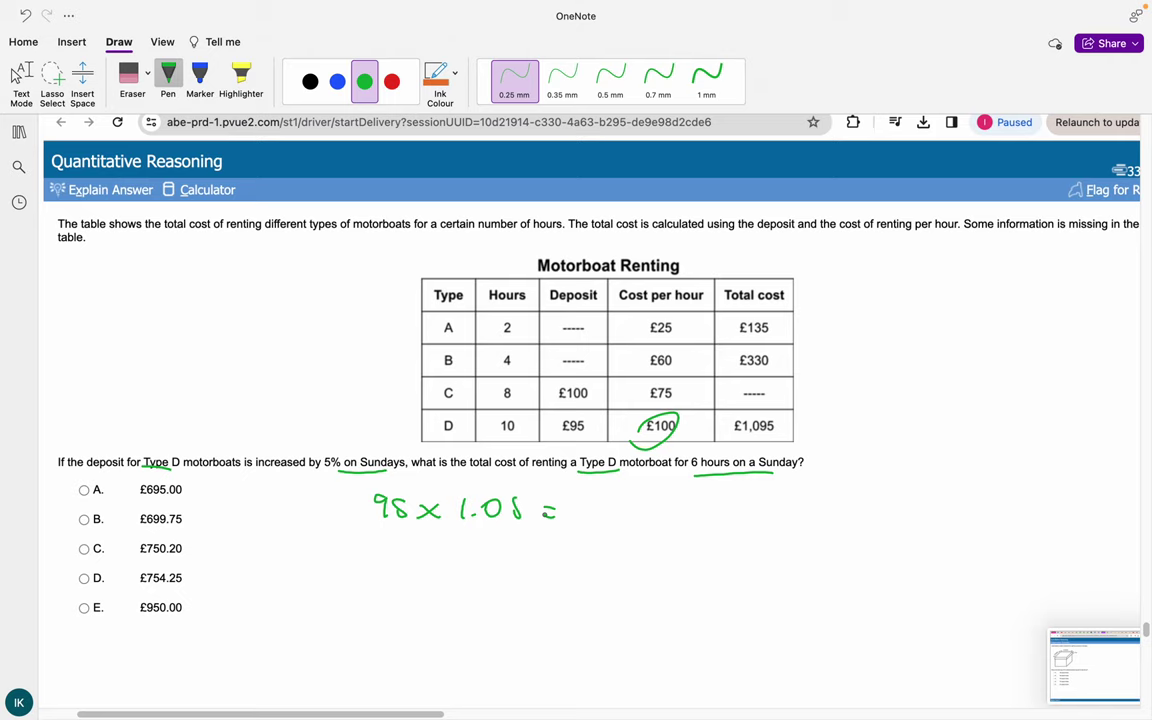
{"action": "mouse_move", "coordinate": [611, 497]}
{"action": "left_mouse_down"}
{"action": "mouse_move", "coordinate": [604, 517]}
{"action": "mouse_move", "coordinate": [672, 518]}
{"action": "left_mouse_up"}
{"action": "left_click", "coordinate": [641, 516]}
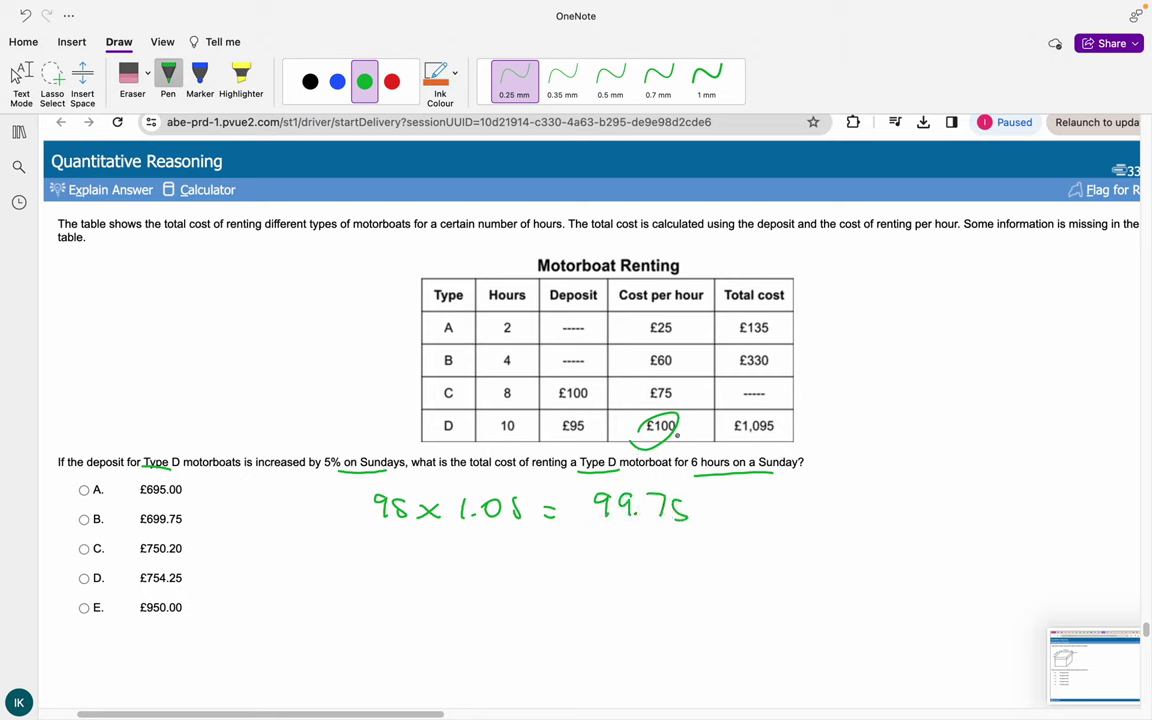
{"action": "left_click_drag", "start_coordinate": [731, 505], "coordinate": [731, 518]}
{"action": "left_click_drag", "start_coordinate": [725, 511], "coordinate": [737, 511]}
{"action": "left_click_drag", "start_coordinate": [758, 496], "coordinate": [762, 510]}
{"action": "left_click_drag", "start_coordinate": [778, 498], "coordinate": [812, 507]}
{"action": "left_click_drag", "start_coordinate": [84, 516], "coordinate": [150, 486]}
{"action": "scroll", "coordinate": [150, 487], "scroll_direction": "down", "scroll_amount": 15}
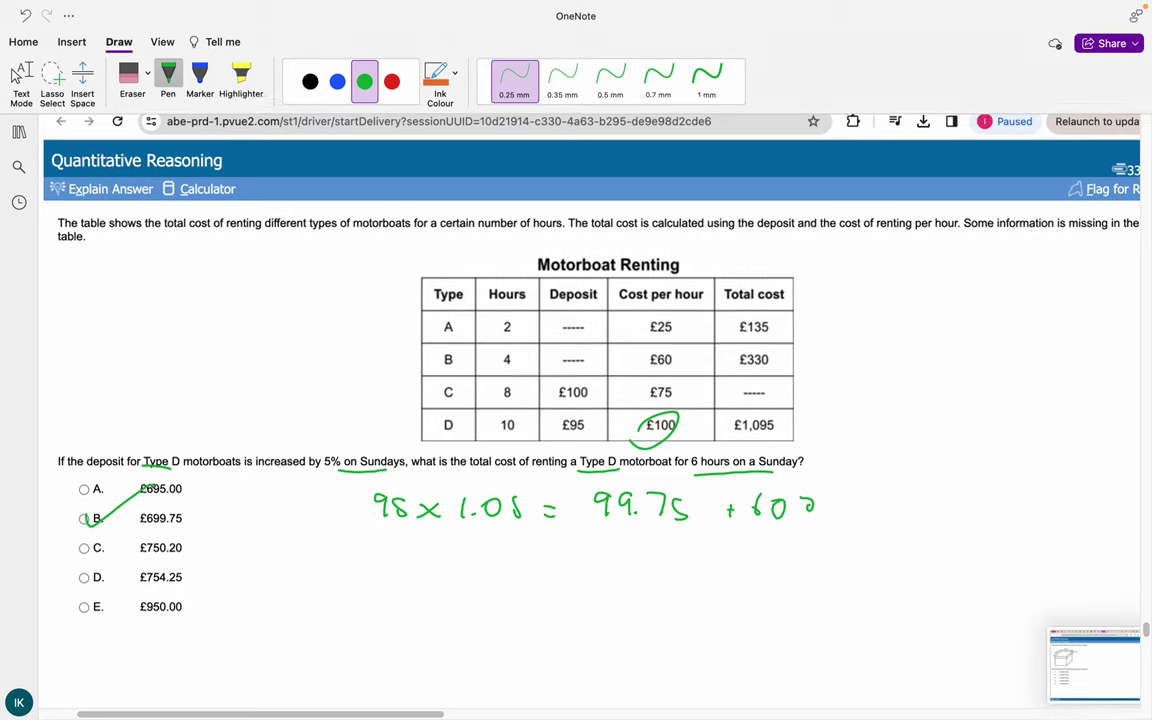
- Underline Type C and £325 in the question in green
{"action": "scroll", "coordinate": [154, 477], "scroll_direction": "up", "scroll_amount": 2}
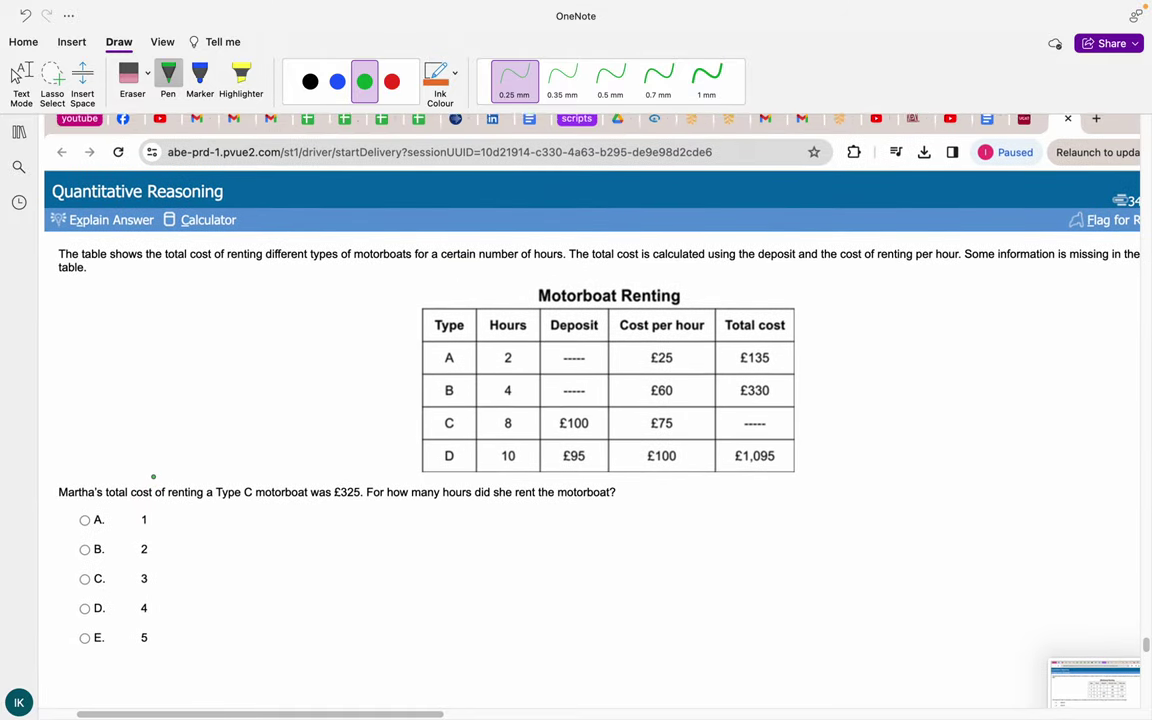
{"action": "left_click_drag", "start_coordinate": [207, 497], "coordinate": [246, 505]}
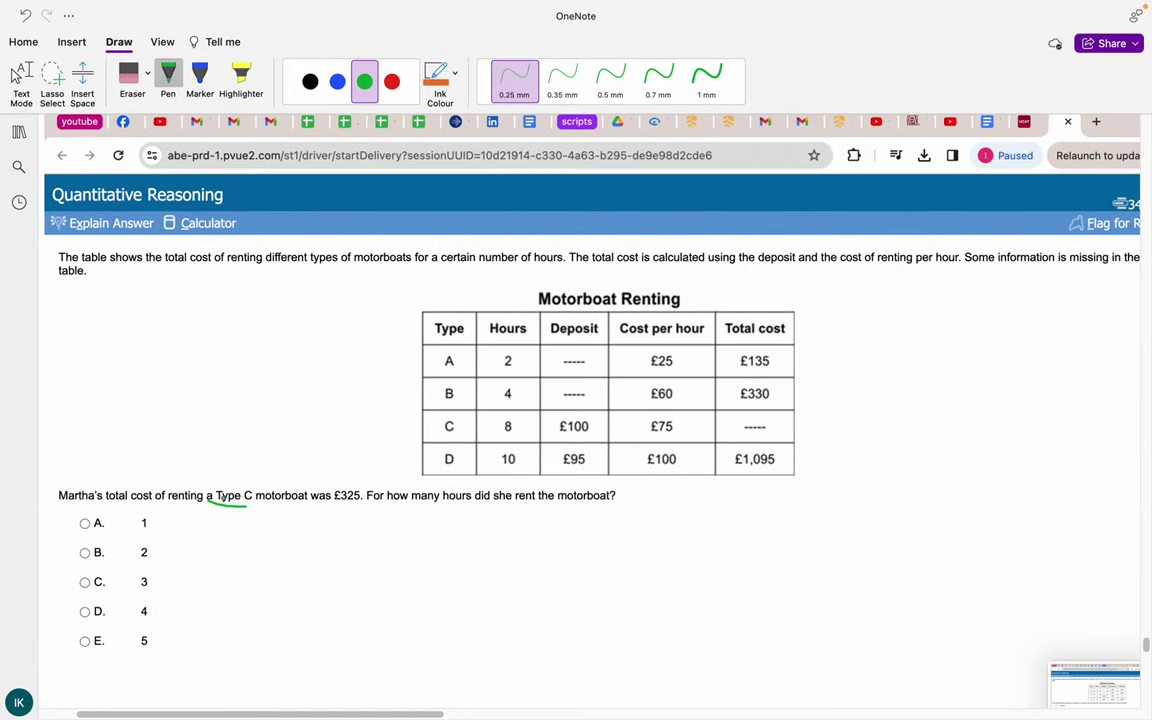
{"action": "left_click_drag", "start_coordinate": [330, 507], "coordinate": [354, 506]}
- Write 325 − 100 = 225, then 225 over 75, and tick option C
{"action": "mouse_move", "coordinate": [322, 532]}
{"action": "left_mouse_down"}
{"action": "mouse_move", "coordinate": [324, 550]}
{"action": "mouse_move", "coordinate": [445, 549]}
{"action": "left_mouse_up"}
{"action": "left_click_drag", "start_coordinate": [462, 533], "coordinate": [612, 552]}
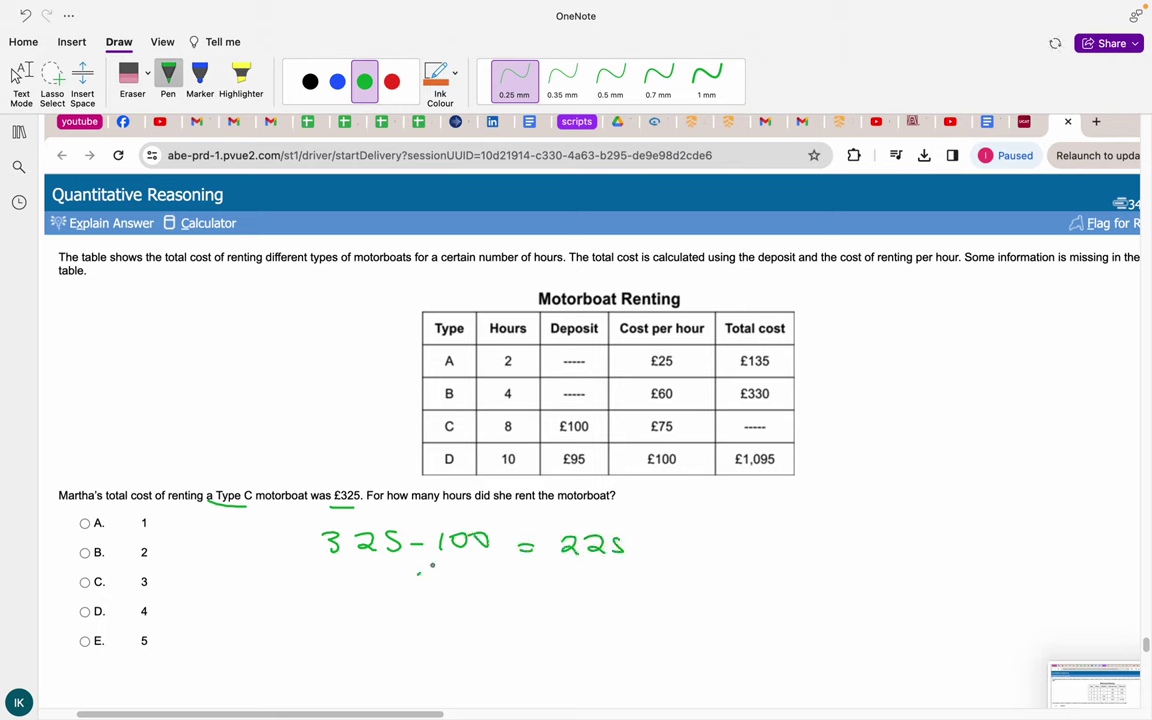
{"action": "left_click_drag", "start_coordinate": [418, 568], "coordinate": [438, 585]}
{"action": "left_click_drag", "start_coordinate": [441, 568], "coordinate": [494, 604]}
{"action": "mouse_move", "coordinate": [432, 613]}
{"action": "left_mouse_down"}
{"action": "mouse_move", "coordinate": [474, 628]}
{"action": "mouse_move", "coordinate": [533, 621]}
{"action": "left_mouse_up"}
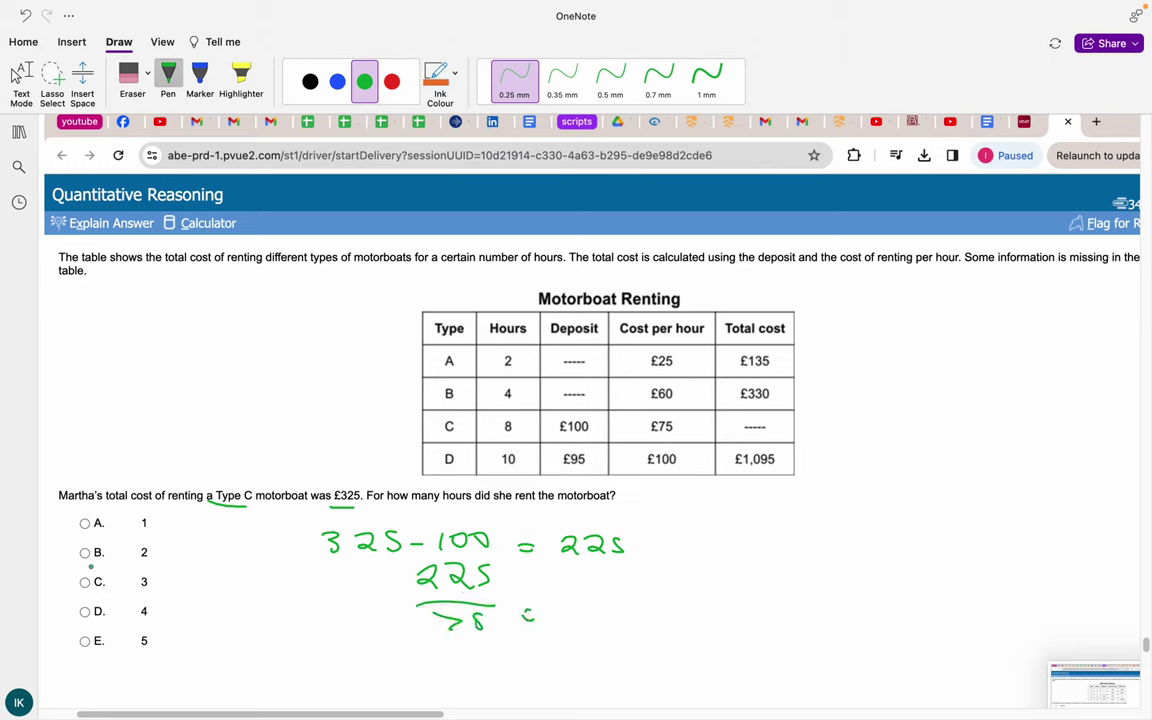
{"action": "left_click_drag", "start_coordinate": [84, 578], "coordinate": [177, 543]}
{"action": "scroll", "coordinate": [174, 544], "scroll_direction": "down", "scroll_amount": 15}
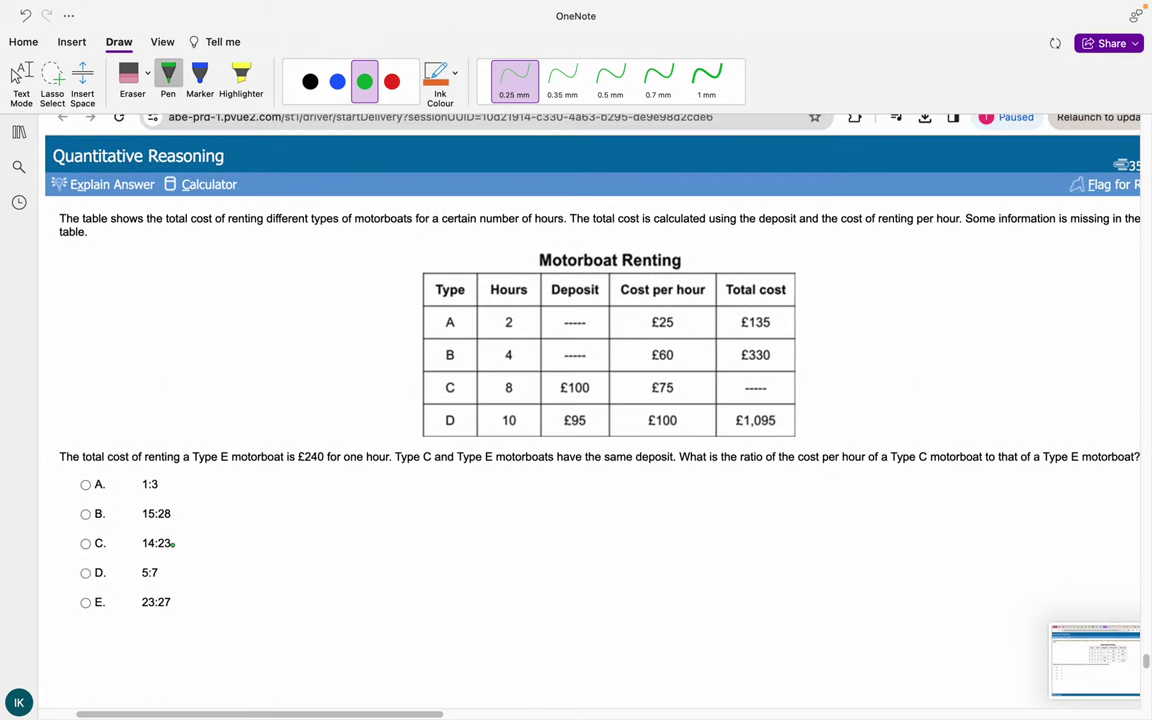
- Underline £240 and Type C, note £100 and 140, and circle £75 in the Type C row
{"action": "scroll", "coordinate": [174, 544], "scroll_direction": "down", "scroll_amount": 2}
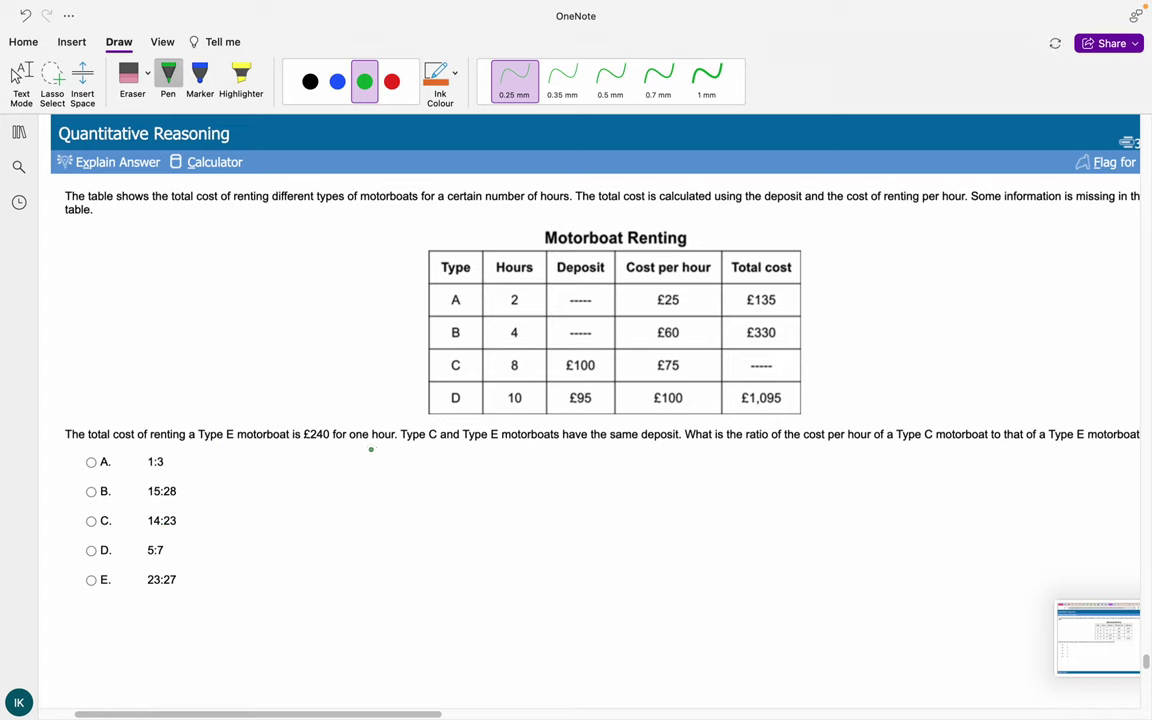
{"action": "left_click_drag", "start_coordinate": [376, 447], "coordinate": [296, 449]}
{"action": "scroll", "coordinate": [339, 425], "scroll_direction": "right", "scroll_amount": 2}
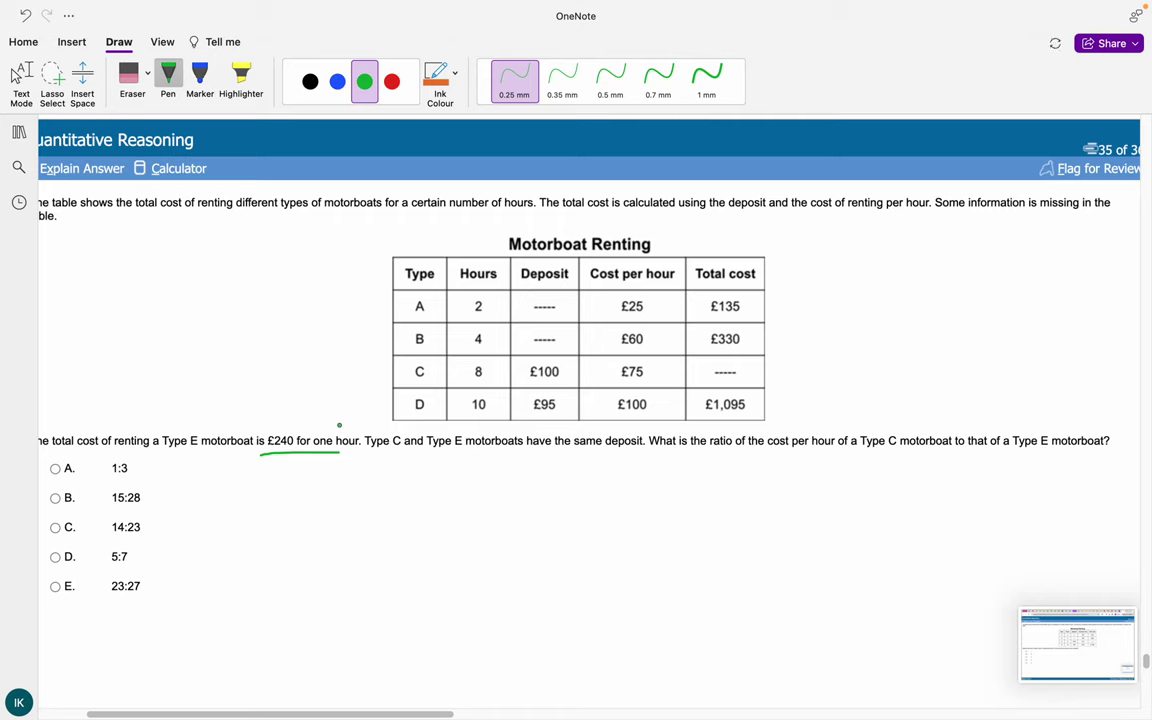
{"action": "scroll", "coordinate": [339, 425], "scroll_direction": "left", "scroll_amount": 1}
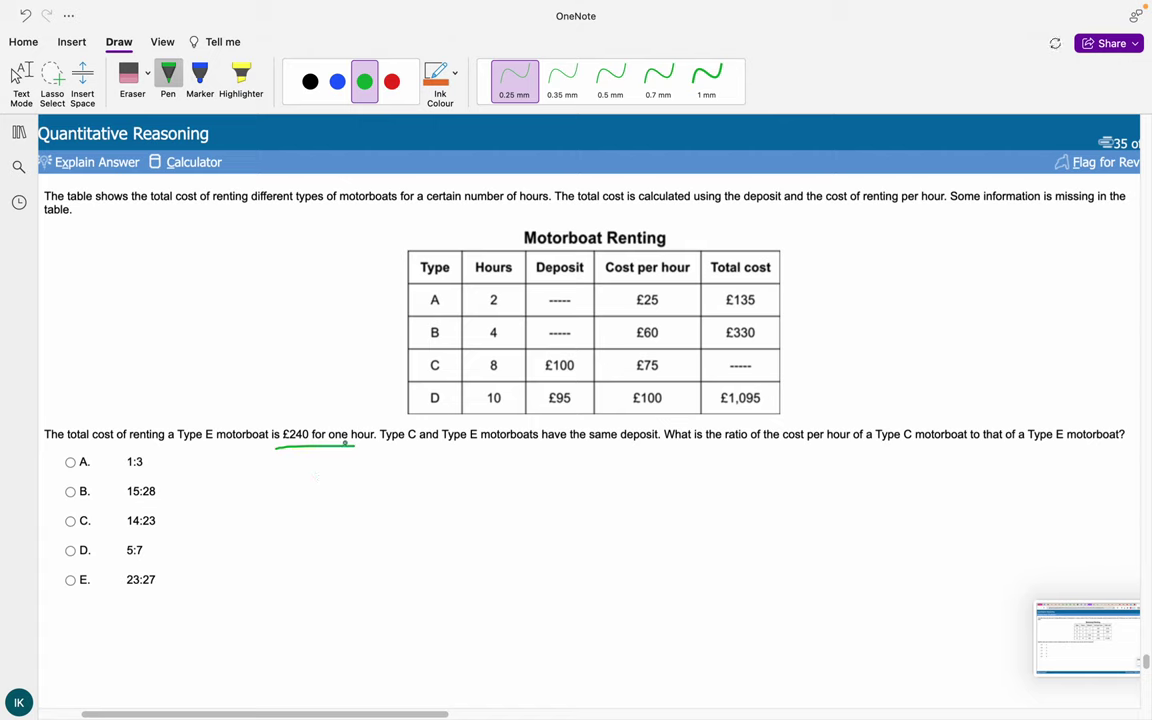
{"action": "mouse_move", "coordinate": [356, 464]}
{"action": "left_mouse_down"}
{"action": "mouse_move", "coordinate": [363, 483]}
{"action": "mouse_move", "coordinate": [387, 481]}
{"action": "left_mouse_up"}
{"action": "left_click_drag", "start_coordinate": [404, 466], "coordinate": [426, 461]}
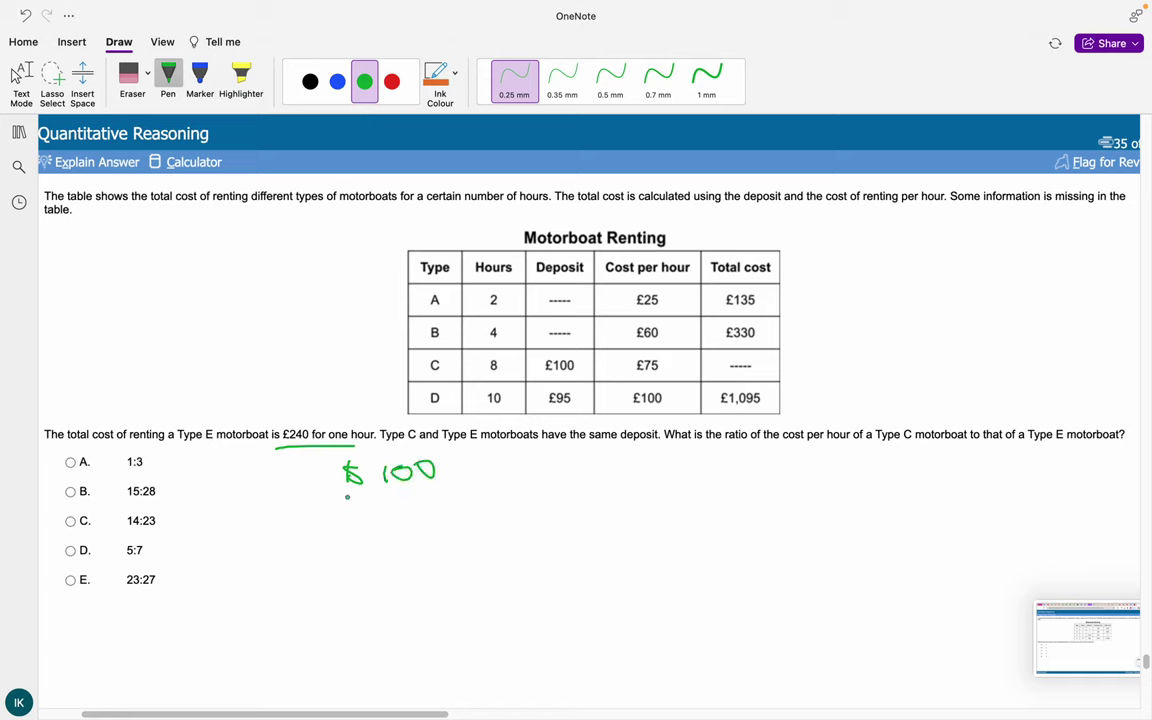
{"action": "mouse_move", "coordinate": [312, 571]}
{"action": "left_mouse_down"}
{"action": "mouse_move", "coordinate": [303, 592]}
{"action": "mouse_move", "coordinate": [377, 576]}
{"action": "left_mouse_up"}
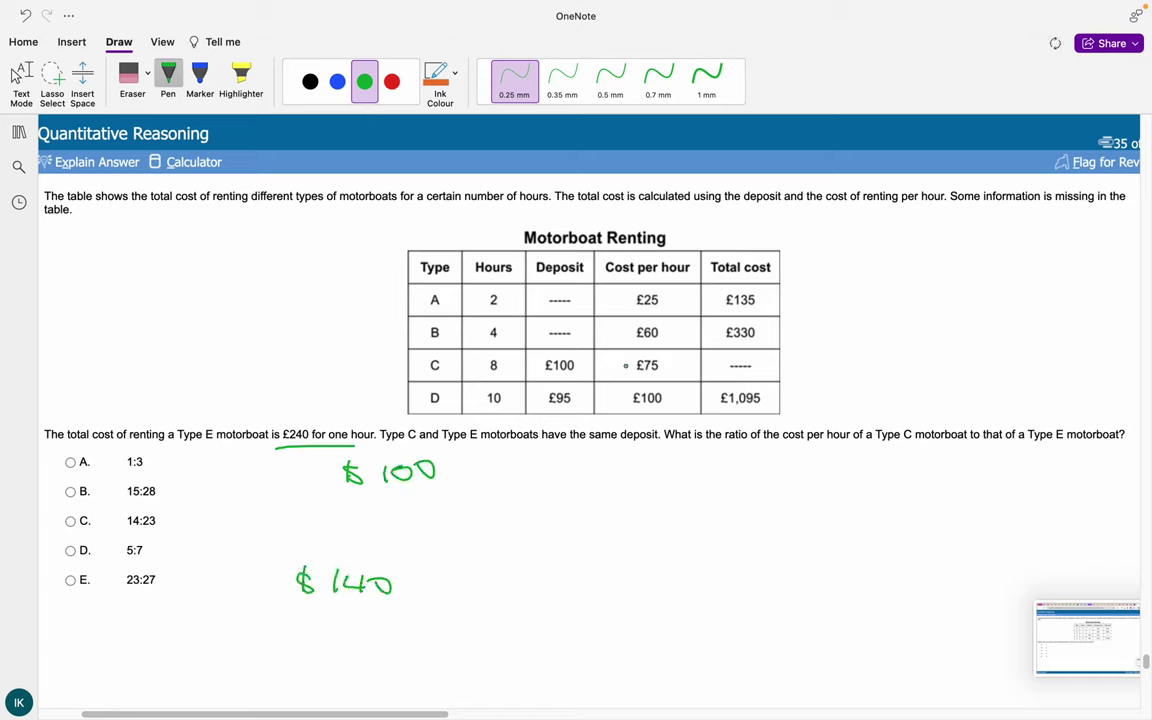
{"action": "mouse_move", "coordinate": [660, 342]}
{"action": "left_mouse_down"}
{"action": "mouse_move", "coordinate": [636, 370]}
{"action": "mouse_move", "coordinate": [672, 348]}
{"action": "left_mouse_up"}
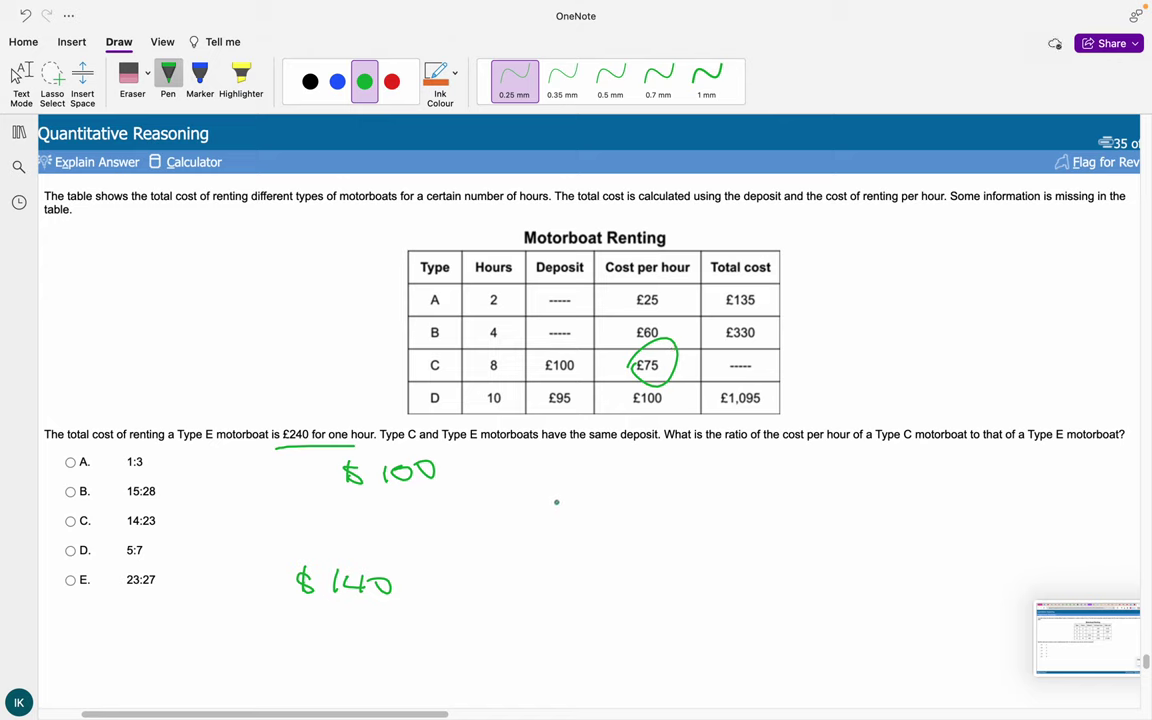
{"action": "left_click_drag", "start_coordinate": [910, 451], "coordinate": [870, 452]}
- Write the ratio 75 : 140 = 15 : 28 and tick option B instead of C
{"action": "mouse_move", "coordinate": [632, 511]}
{"action": "left_mouse_down"}
{"action": "mouse_move", "coordinate": [638, 527]}
{"action": "mouse_move", "coordinate": [763, 516]}
{"action": "left_mouse_up"}
{"action": "left_click", "coordinate": [692, 516]}
{"action": "left_click", "coordinate": [692, 523]}
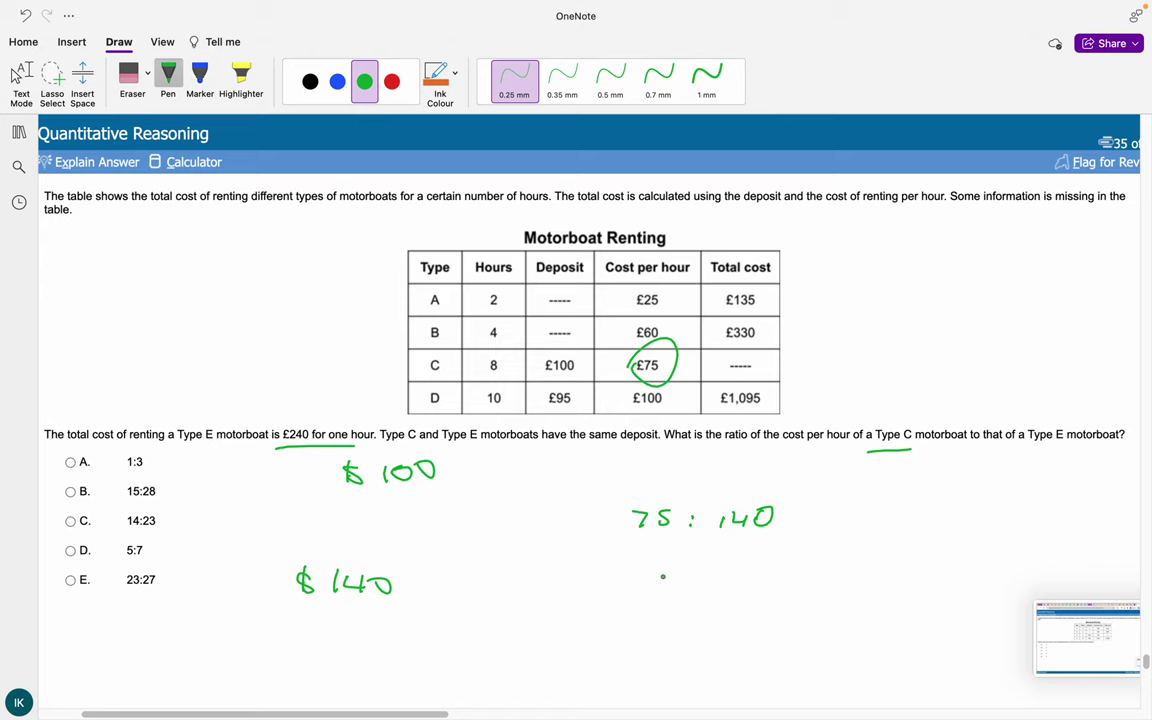
{"action": "mouse_move", "coordinate": [677, 577]}
{"action": "left_mouse_down"}
{"action": "mouse_move", "coordinate": [679, 593]}
{"action": "mouse_move", "coordinate": [758, 594]}
{"action": "mouse_move", "coordinate": [779, 579]}
{"action": "left_mouse_up"}
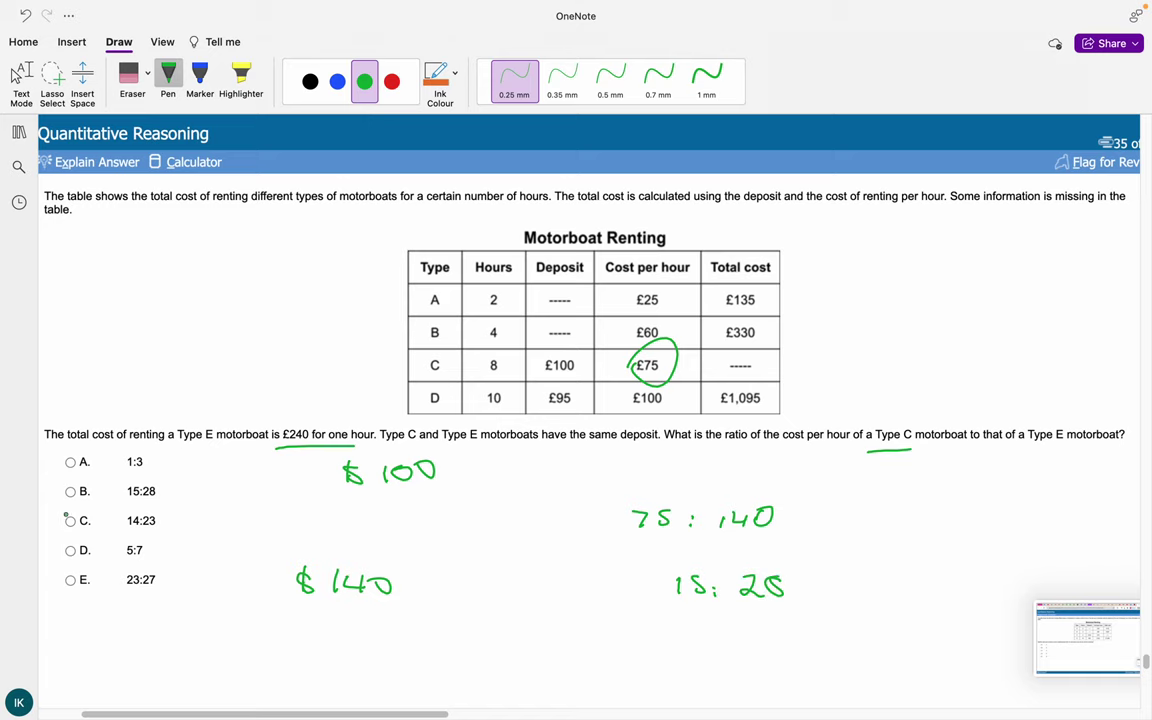
{"action": "left_click_drag", "start_coordinate": [68, 514], "coordinate": [178, 463]}
{"action": "scroll", "coordinate": [177, 463], "scroll_direction": "left", "scroll_amount": 2}
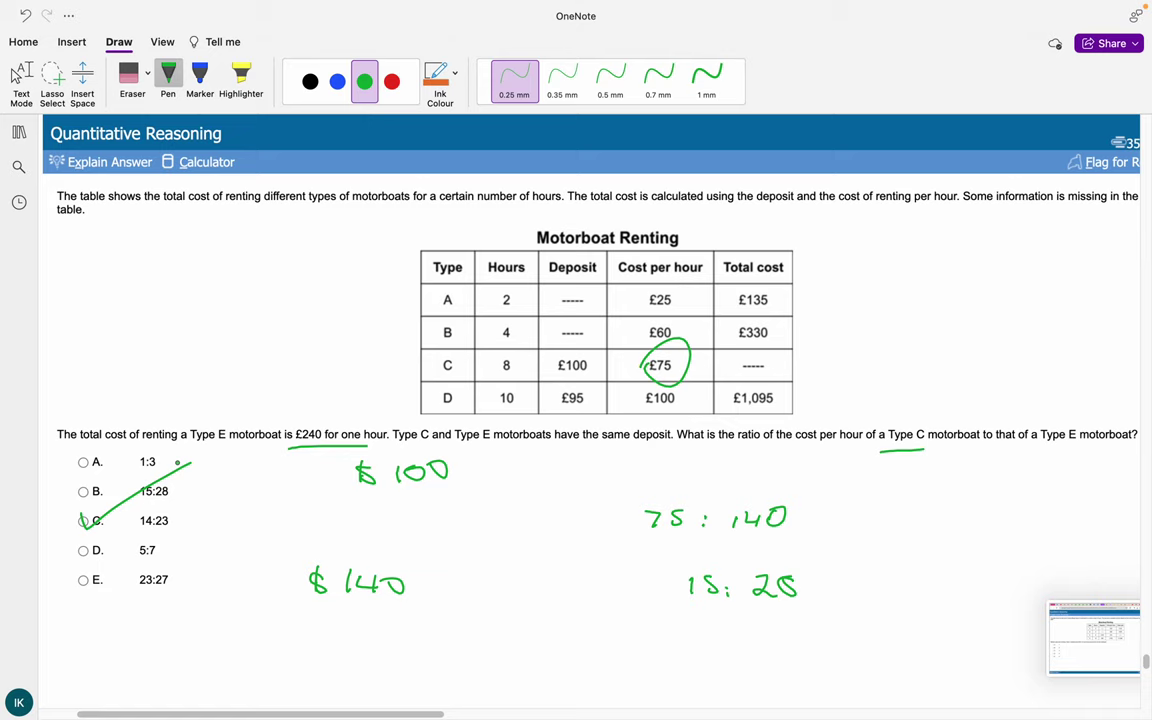
{"action": "key", "text": "ctrl+z"}
{"action": "mouse_move", "coordinate": [80, 489]}
{"action": "left_mouse_down"}
{"action": "mouse_move", "coordinate": [90, 497]}
{"action": "mouse_move", "coordinate": [183, 425]}
{"action": "left_mouse_up"}
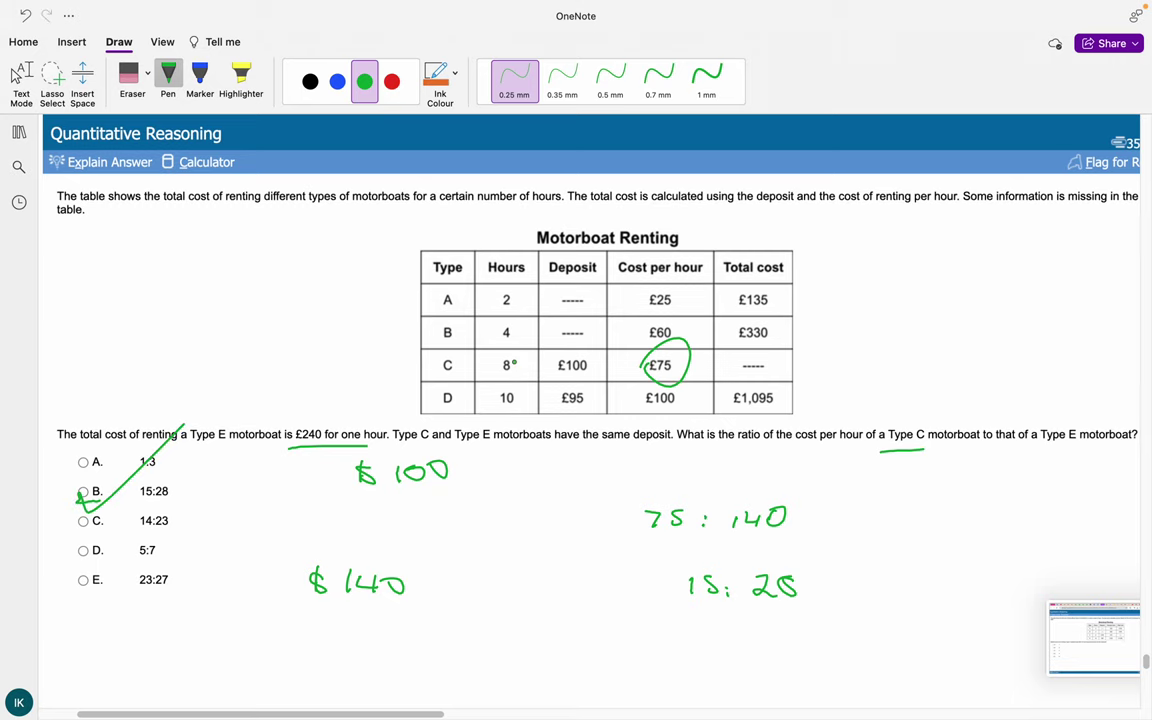
{"action": "scroll", "coordinate": [514, 361], "scroll_direction": "down", "scroll_amount": 15}
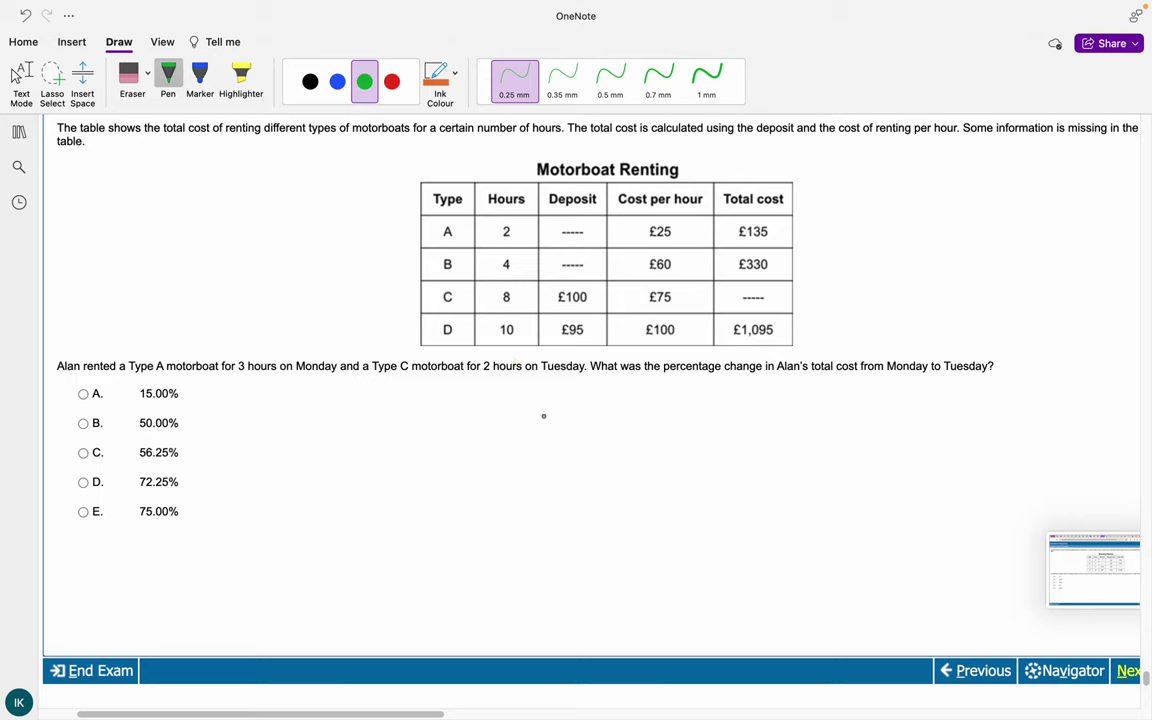
- Underline Type A, 3 hours, Monday and percentage change, and write Monday's cost 25 × 3
{"action": "left_click_drag", "start_coordinate": [127, 374], "coordinate": [166, 373]}
{"action": "left_click_drag", "start_coordinate": [238, 379], "coordinate": [340, 375]}
{"action": "left_click_drag", "start_coordinate": [658, 379], "coordinate": [740, 380]}
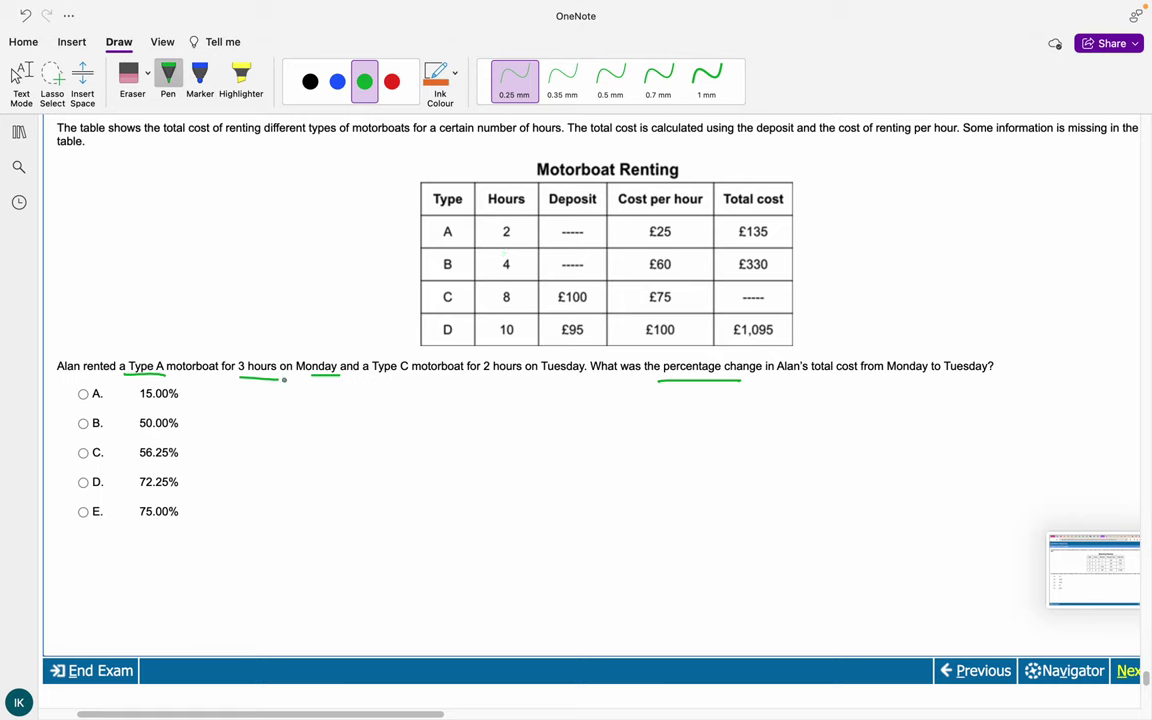
{"action": "left_click_drag", "start_coordinate": [294, 399], "coordinate": [316, 413]}
{"action": "mouse_move", "coordinate": [348, 399]}
{"action": "left_mouse_down"}
{"action": "mouse_move", "coordinate": [364, 413]}
{"action": "mouse_move", "coordinate": [348, 413]}
{"action": "mouse_move", "coordinate": [514, 391]}
{"action": "left_mouse_up"}
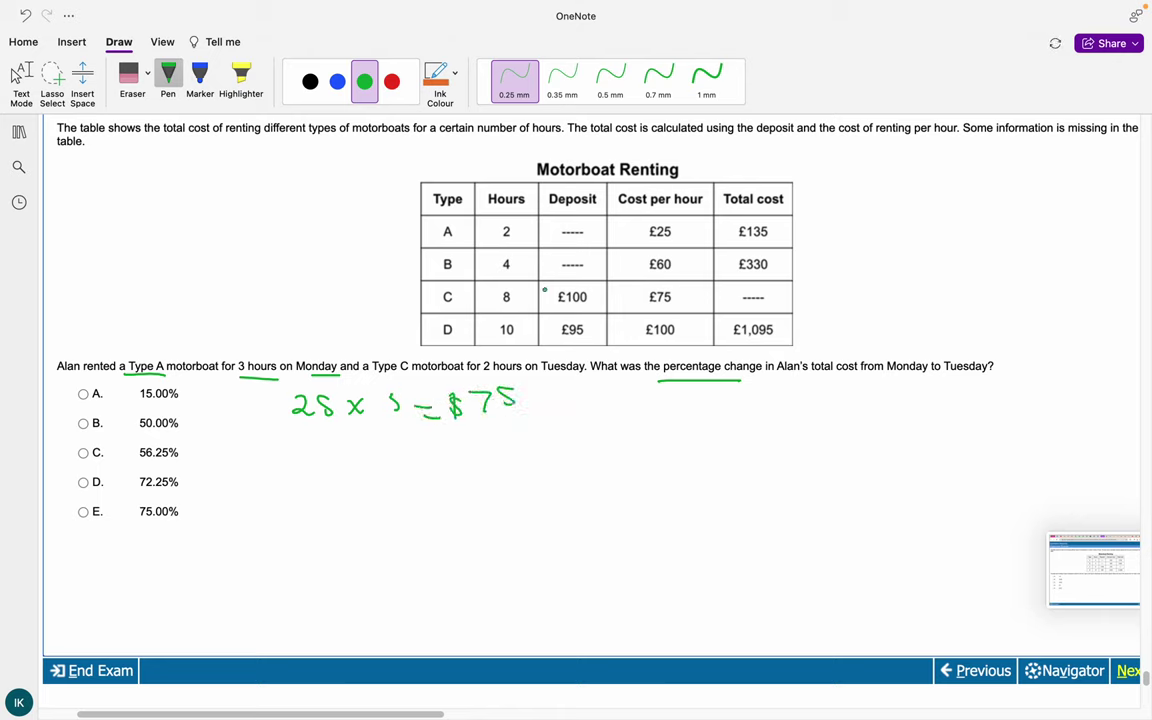
- Write Tuesday's cost working 100 + 2 × 75 = $250
{"action": "mouse_move", "coordinate": [318, 451]}
{"action": "left_mouse_down"}
{"action": "mouse_move", "coordinate": [318, 477]}
{"action": "mouse_move", "coordinate": [344, 453]}
{"action": "left_mouse_up"}
{"action": "left_click_drag", "start_coordinate": [370, 452], "coordinate": [369, 453]}
{"action": "mouse_move", "coordinate": [395, 465]}
{"action": "left_mouse_down"}
{"action": "mouse_move", "coordinate": [416, 463]}
{"action": "mouse_move", "coordinate": [406, 476]}
{"action": "mouse_move", "coordinate": [571, 462]}
{"action": "left_mouse_up"}
{"action": "left_click_drag", "start_coordinate": [557, 467], "coordinate": [572, 467]}
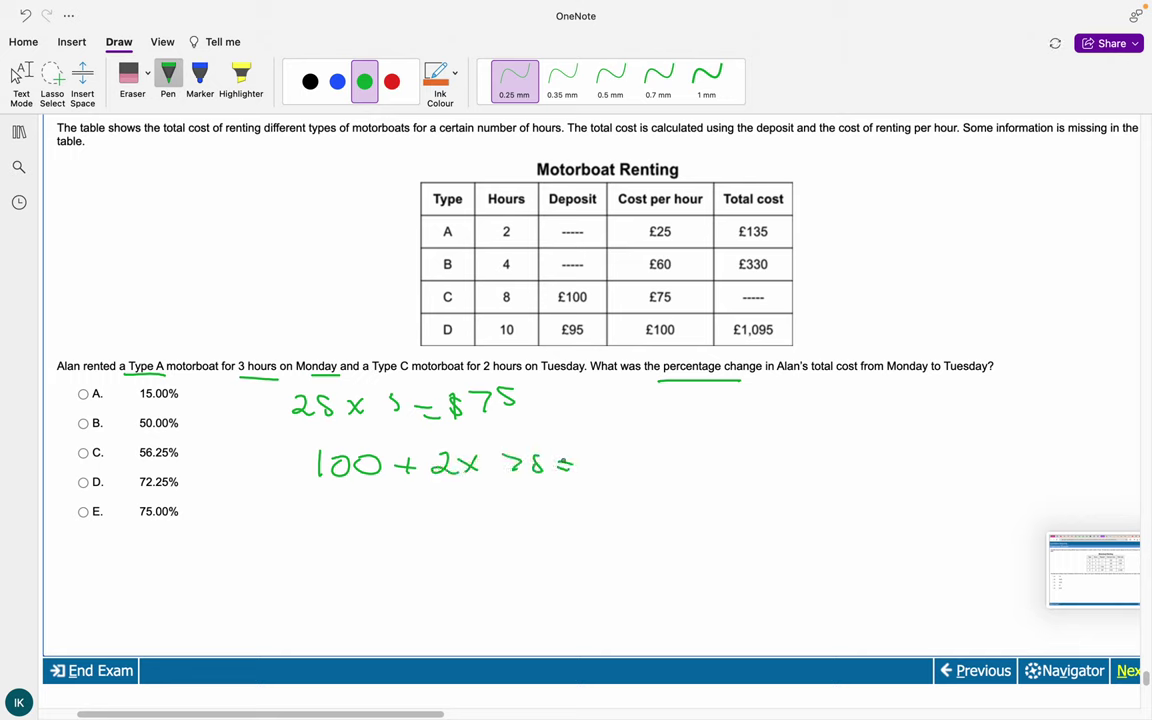
{"action": "left_click_drag", "start_coordinate": [595, 449], "coordinate": [589, 469]}
{"action": "left_click_drag", "start_coordinate": [614, 456], "coordinate": [646, 468]}
{"action": "left_click", "coordinate": [680, 467]}
{"action": "mouse_move", "coordinate": [664, 452]}
{"action": "left_mouse_down"}
{"action": "mouse_move", "coordinate": [686, 459]}
{"action": "mouse_move", "coordinate": [676, 455]}
{"action": "left_mouse_up"}
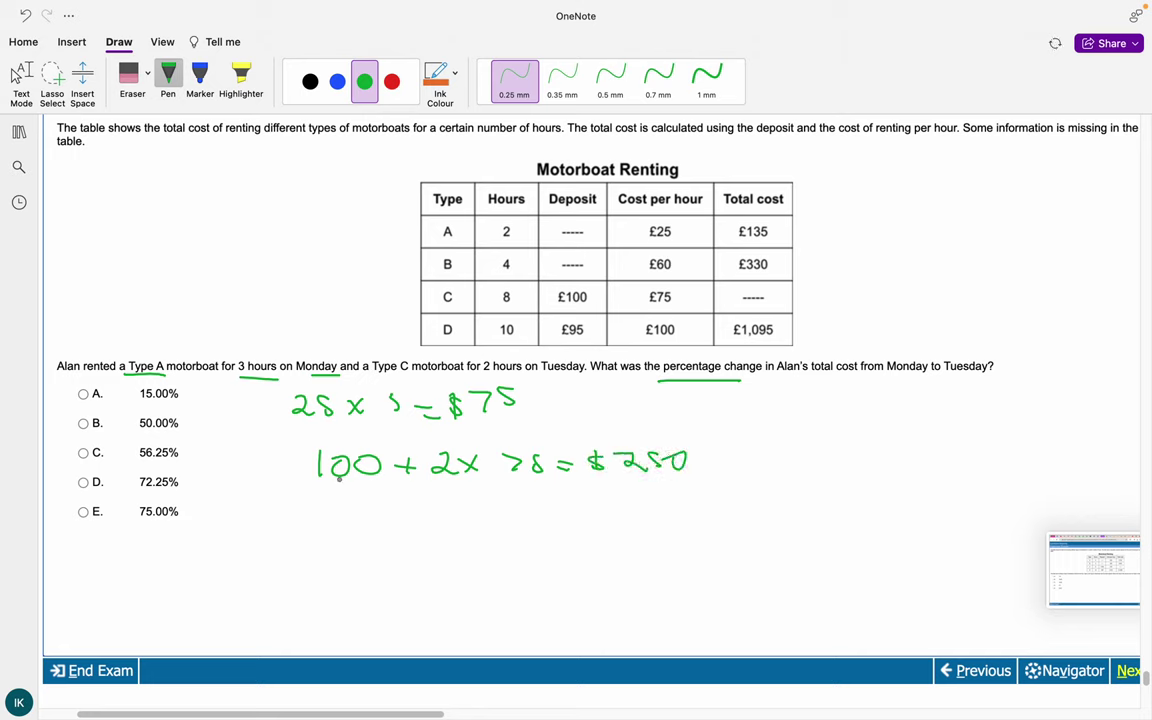
- Write the percentage-change fraction (250 − 75) / 75 × 100 =
{"action": "mouse_move", "coordinate": [396, 518]}
{"action": "left_mouse_down"}
{"action": "mouse_move", "coordinate": [411, 538]}
{"action": "mouse_move", "coordinate": [444, 518]}
{"action": "mouse_move", "coordinate": [500, 533]}
{"action": "left_mouse_up"}
{"action": "mouse_move", "coordinate": [401, 562]}
{"action": "left_mouse_down"}
{"action": "mouse_move", "coordinate": [527, 553]}
{"action": "mouse_move", "coordinate": [471, 580]}
{"action": "mouse_move", "coordinate": [487, 579]}
{"action": "left_mouse_up"}
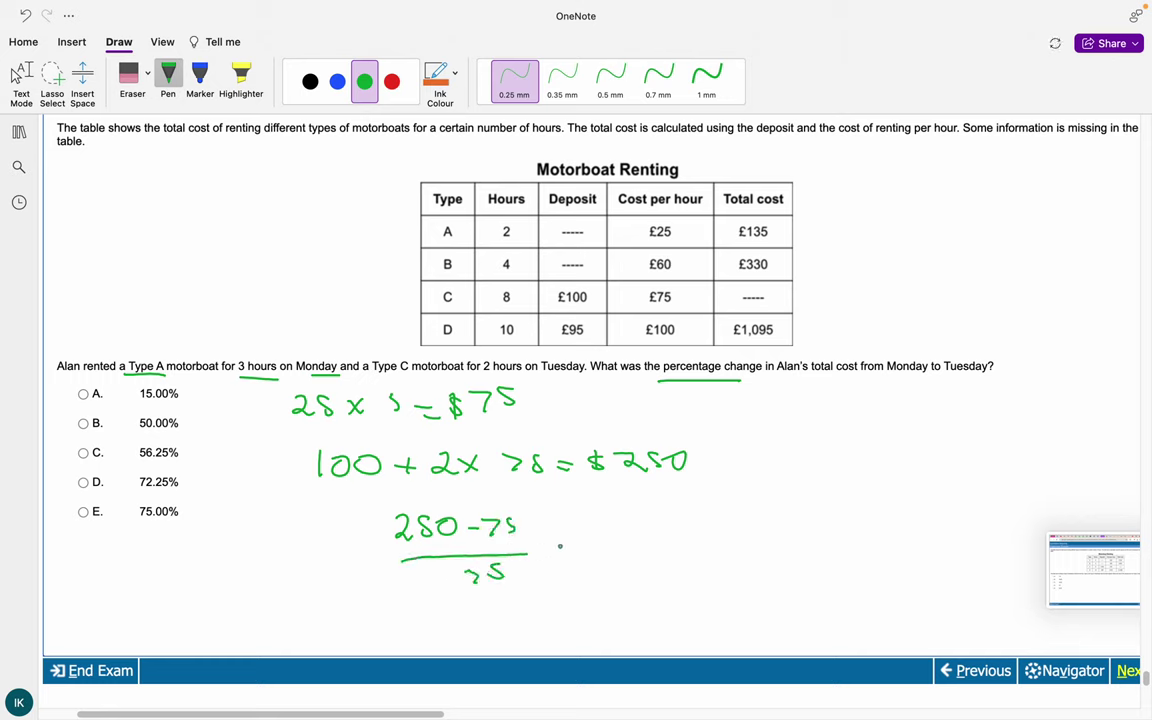
{"action": "left_click_drag", "start_coordinate": [560, 549], "coordinate": [574, 565]}
{"action": "mouse_move", "coordinate": [574, 548]}
{"action": "left_mouse_down"}
{"action": "mouse_move", "coordinate": [560, 565]}
{"action": "mouse_move", "coordinate": [589, 558]}
{"action": "left_mouse_up"}
{"action": "left_click_drag", "start_coordinate": [604, 541], "coordinate": [616, 543]}
{"action": "left_click_drag", "start_coordinate": [651, 549], "coordinate": [661, 548]}
{"action": "left_click_drag", "start_coordinate": [651, 557], "coordinate": [662, 556]}
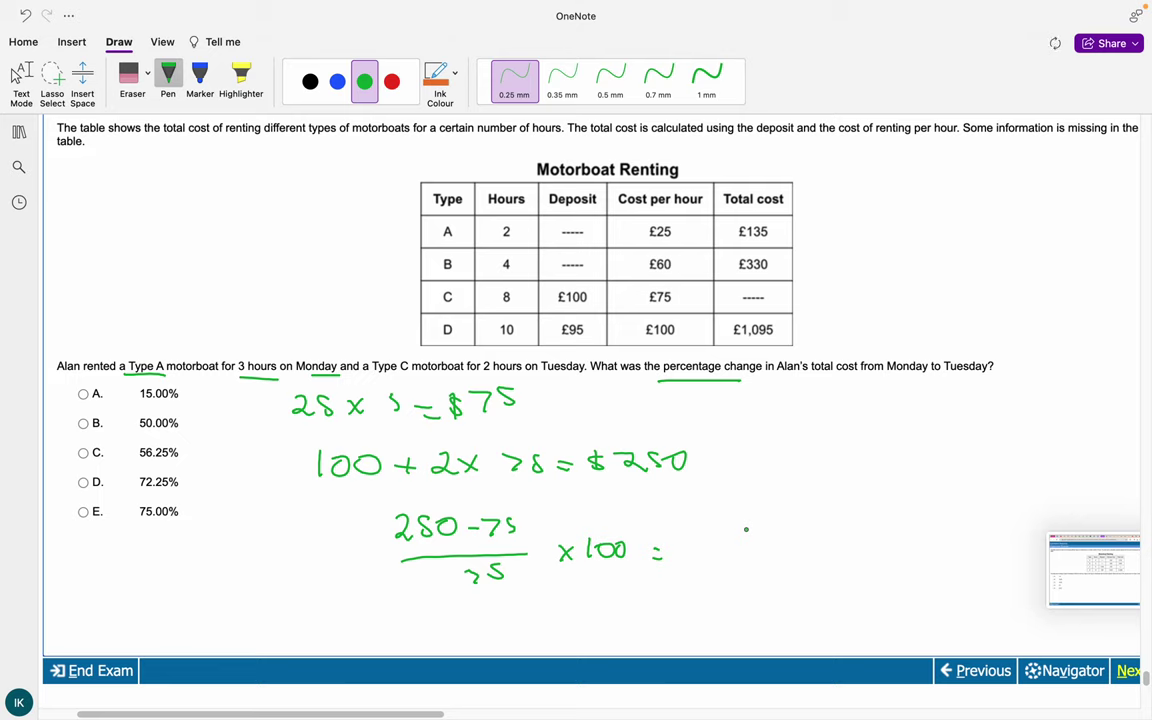
- Circle the blank Type A deposit cell in the table
{"action": "scroll", "coordinate": [745, 529], "scroll_direction": "down", "scroll_amount": 1}
{"action": "scroll", "coordinate": [745, 529], "scroll_direction": "right", "scroll_amount": 1}
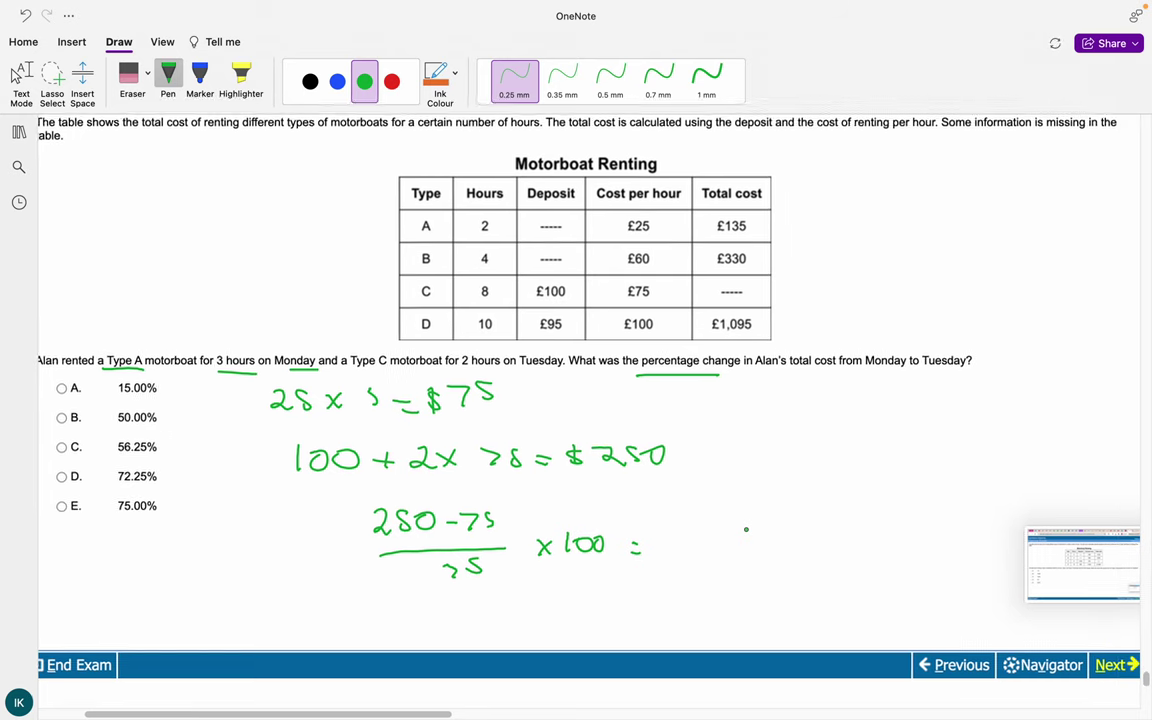
{"action": "scroll", "coordinate": [745, 529], "scroll_direction": "up", "scroll_amount": 2}
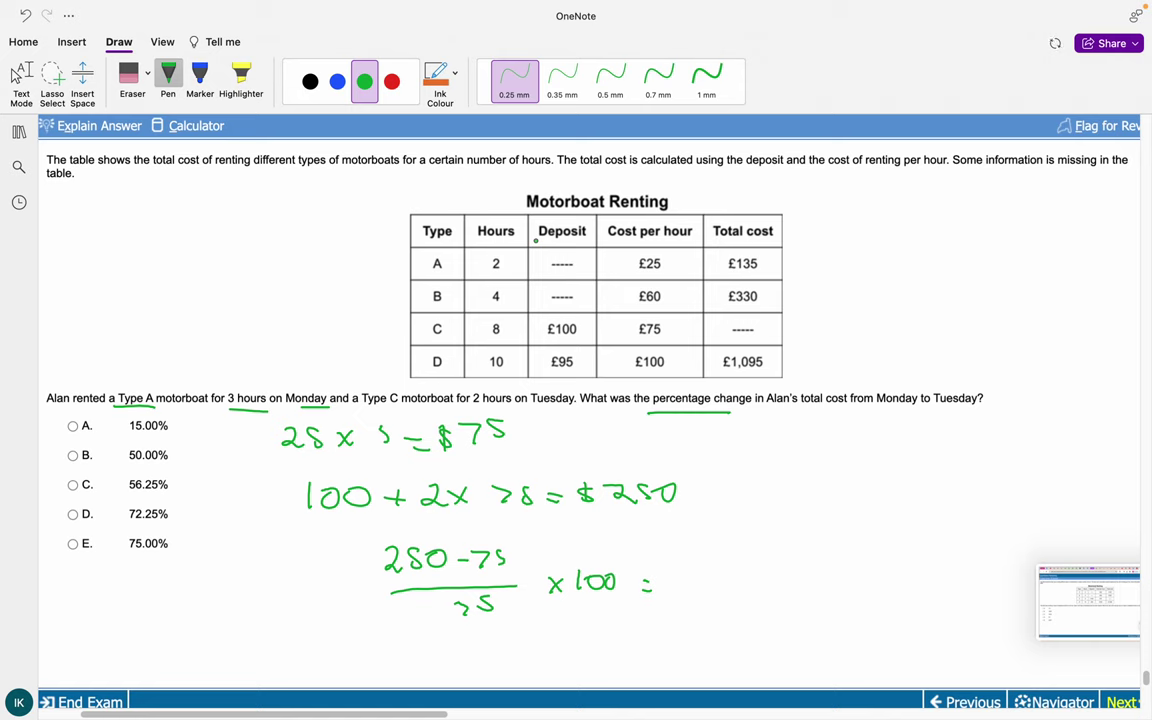
{"action": "left_click_drag", "start_coordinate": [558, 254], "coordinate": [566, 251]}
- Erase the green cost working and switch to the blue pen
{"action": "left_click", "coordinate": [128, 75]}
{"action": "mouse_move", "coordinate": [600, 582]}
{"action": "left_mouse_down"}
{"action": "mouse_move", "coordinate": [568, 553]}
{"action": "mouse_move", "coordinate": [471, 589]}
{"action": "mouse_move", "coordinate": [363, 504]}
{"action": "mouse_move", "coordinate": [370, 527]}
{"action": "mouse_move", "coordinate": [300, 453]}
{"action": "mouse_move", "coordinate": [612, 535]}
{"action": "mouse_move", "coordinate": [653, 599]}
{"action": "left_mouse_up"}
{"action": "left_click", "coordinate": [338, 80]}
{"action": "left_click", "coordinate": [514, 80]}
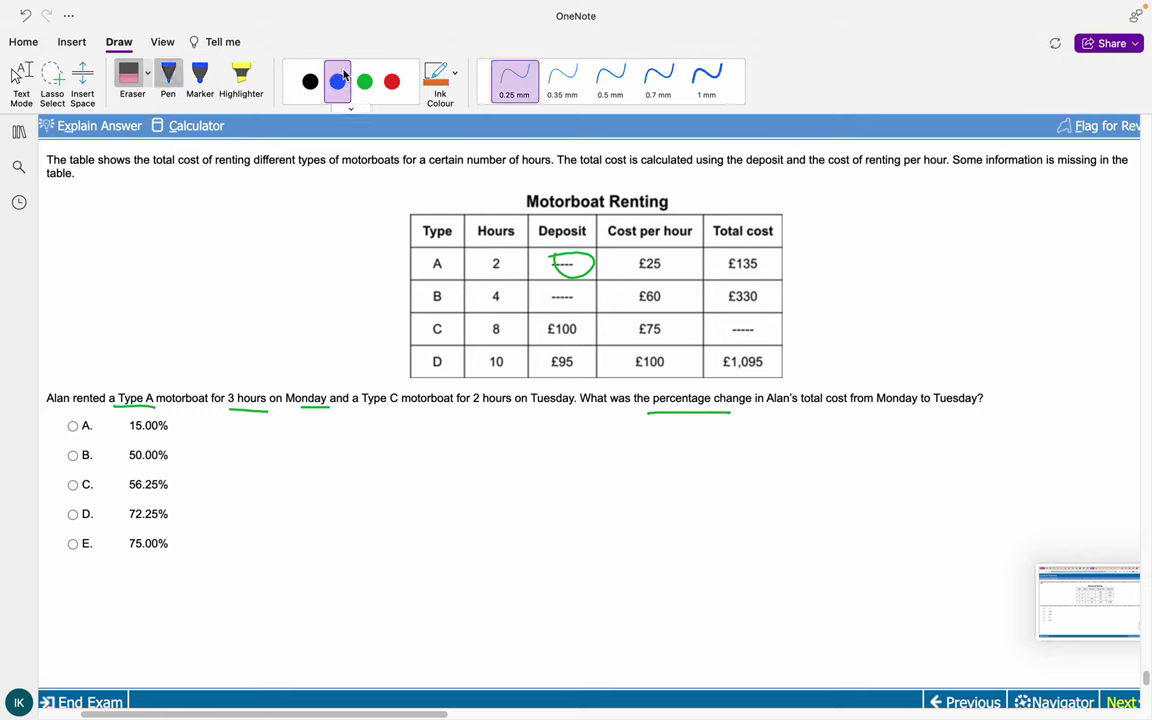
{"action": "mouse_move", "coordinate": [313, 6]}
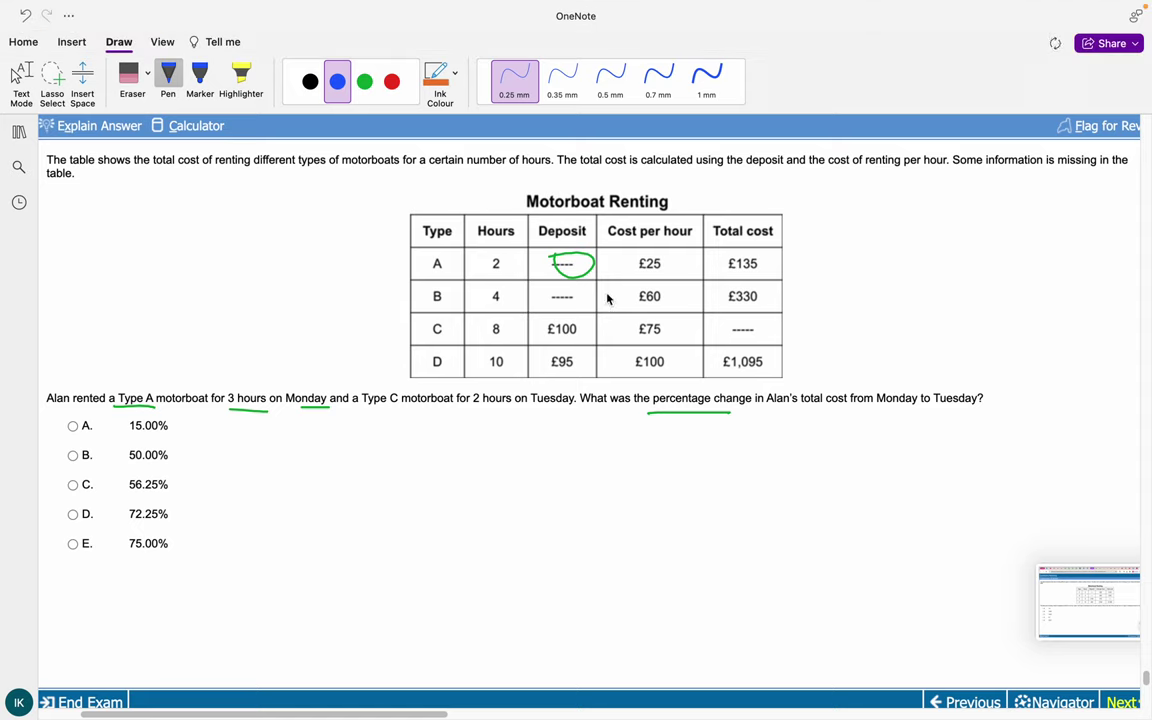
- Underline £135 and write the deposit working 135 − 50 = 85 and 85 + 75 = 160
{"action": "left_click_drag", "start_coordinate": [711, 271], "coordinate": [757, 268]}
{"action": "mouse_move", "coordinate": [333, 435]}
{"action": "left_mouse_down"}
{"action": "mouse_move", "coordinate": [333, 456]}
{"action": "mouse_move", "coordinate": [432, 444]}
{"action": "mouse_move", "coordinate": [446, 453]}
{"action": "mouse_move", "coordinate": [480, 434]}
{"action": "mouse_move", "coordinate": [521, 440]}
{"action": "left_mouse_up"}
{"action": "left_click_drag", "start_coordinate": [505, 452], "coordinate": [523, 452]}
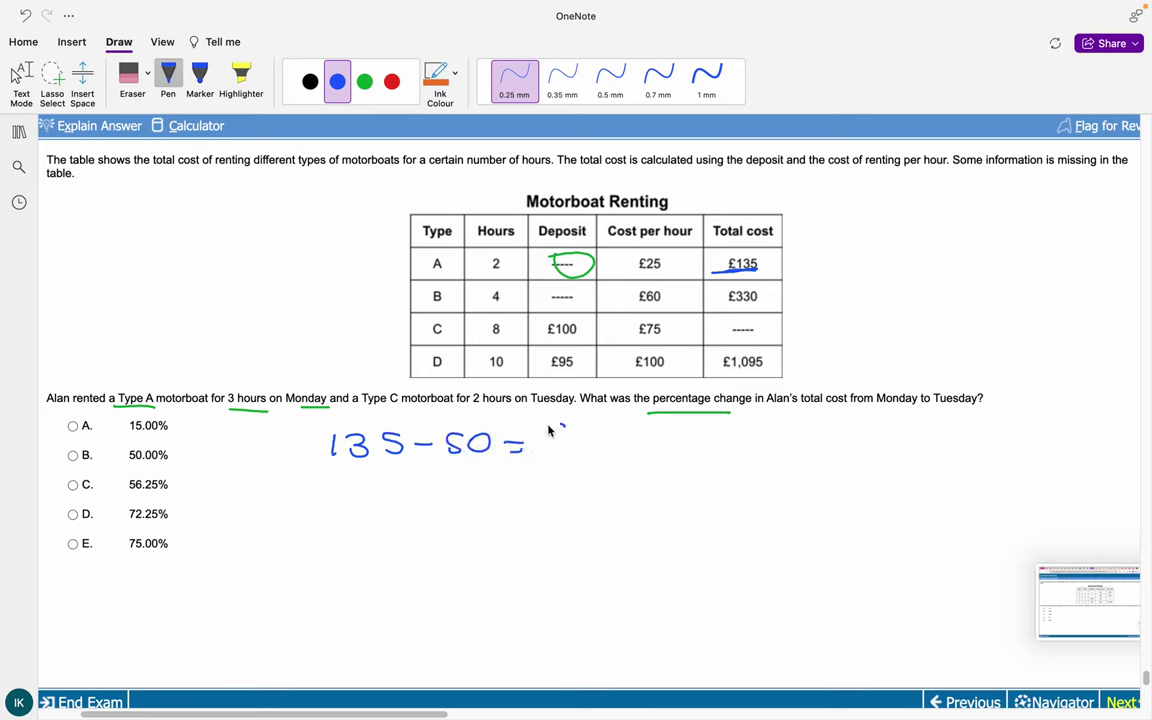
{"action": "left_click_drag", "start_coordinate": [558, 422], "coordinate": [572, 441]}
{"action": "mouse_move", "coordinate": [343, 499]}
{"action": "left_mouse_down"}
{"action": "mouse_move", "coordinate": [352, 520]}
{"action": "mouse_move", "coordinate": [402, 511]}
{"action": "left_mouse_up"}
{"action": "left_click_drag", "start_coordinate": [395, 503], "coordinate": [395, 520]}
{"action": "left_click_drag", "start_coordinate": [461, 521], "coordinate": [450, 521]}
{"action": "left_click_drag", "start_coordinate": [478, 512], "coordinate": [488, 512]}
{"action": "left_click_drag", "start_coordinate": [488, 519], "coordinate": [479, 521]}
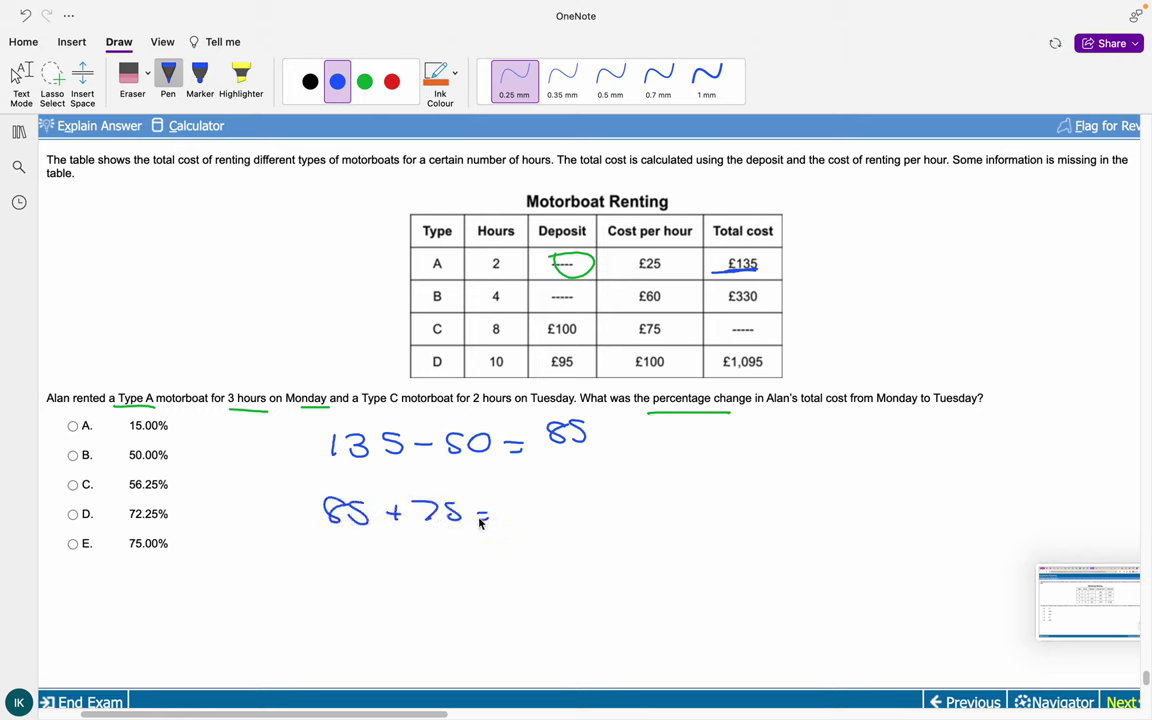
{"action": "mouse_move", "coordinate": [532, 492]}
{"action": "left_mouse_down"}
{"action": "mouse_move", "coordinate": [530, 515]}
{"action": "mouse_move", "coordinate": [566, 492]}
{"action": "left_mouse_up"}
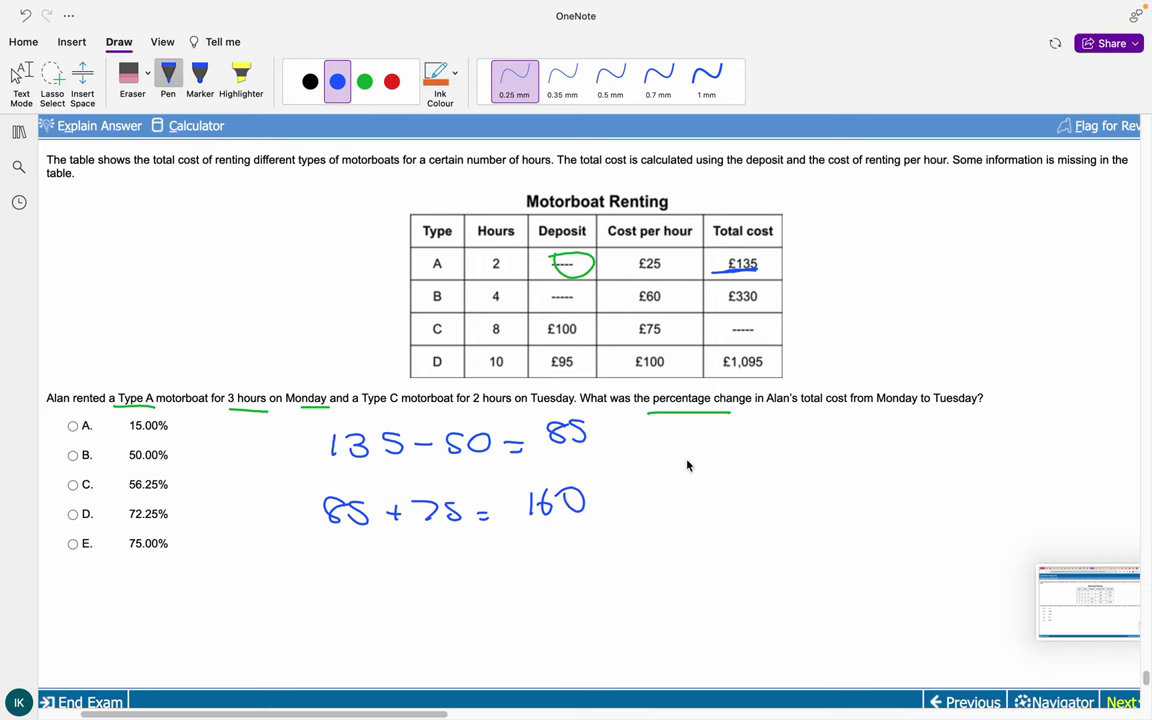
- Note Tuesday's £250 total and write the fraction (250 − 160) / 160
{"action": "left_click_drag", "start_coordinate": [728, 455], "coordinate": [720, 472]}
{"action": "mouse_move", "coordinate": [737, 458]}
{"action": "left_mouse_down"}
{"action": "mouse_move", "coordinate": [742, 476]}
{"action": "mouse_move", "coordinate": [760, 474]}
{"action": "left_mouse_up"}
{"action": "mouse_move", "coordinate": [785, 452]}
{"action": "left_mouse_down"}
{"action": "mouse_move", "coordinate": [768, 473]}
{"action": "mouse_move", "coordinate": [797, 451]}
{"action": "left_mouse_up"}
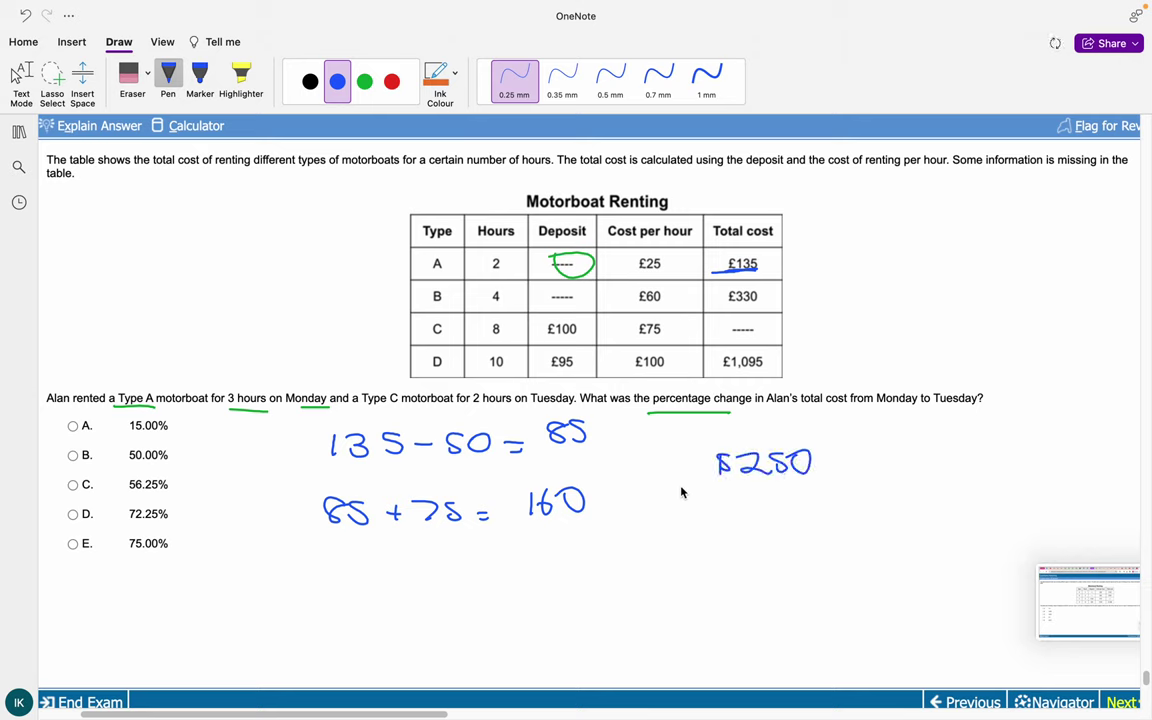
{"action": "left_click_drag", "start_coordinate": [396, 553], "coordinate": [422, 569]}
{"action": "left_click_drag", "start_coordinate": [460, 550], "coordinate": [510, 566]}
{"action": "mouse_move", "coordinate": [530, 545]}
{"action": "left_mouse_down"}
{"action": "mouse_move", "coordinate": [521, 565]}
{"action": "mouse_move", "coordinate": [544, 547]}
{"action": "left_mouse_up"}
{"action": "mouse_move", "coordinate": [545, 592]}
{"action": "left_mouse_down"}
{"action": "mouse_move", "coordinate": [404, 606]}
{"action": "mouse_move", "coordinate": [466, 621]}
{"action": "left_mouse_up"}
{"action": "mouse_move", "coordinate": [483, 603]}
{"action": "left_mouse_down"}
{"action": "mouse_move", "coordinate": [476, 617]}
{"action": "mouse_move", "coordinate": [499, 604]}
{"action": "left_mouse_up"}
{"action": "left_click_drag", "start_coordinate": [590, 578], "coordinate": [614, 577]}
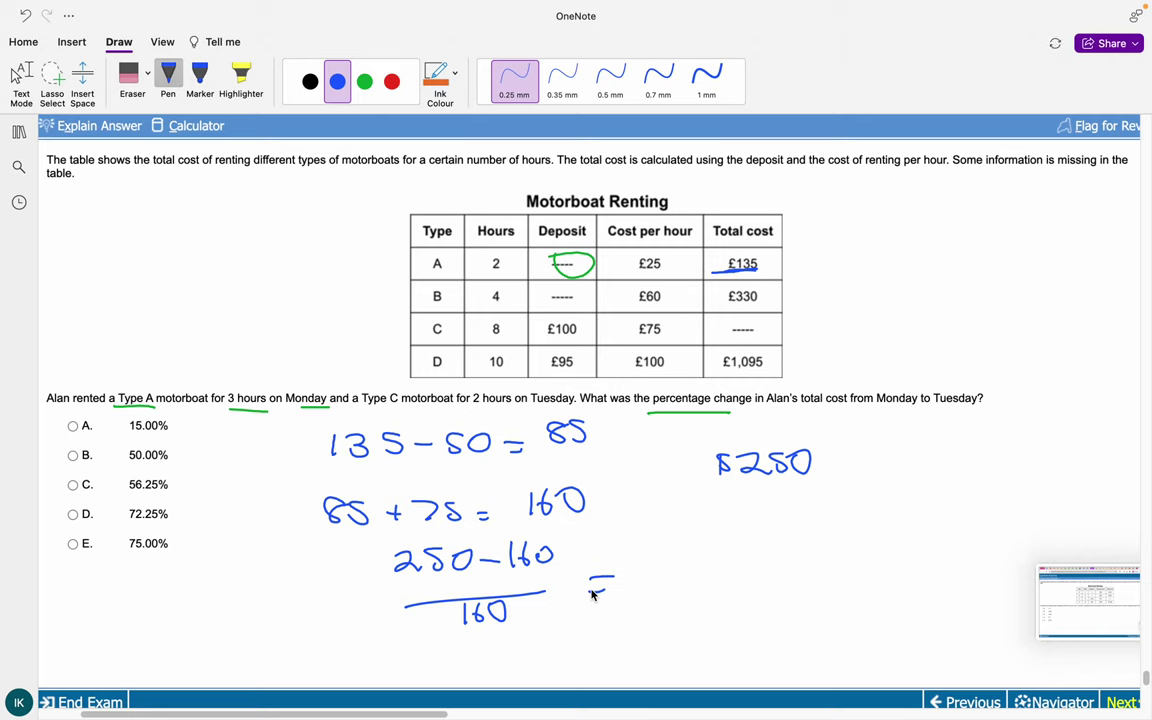
- Write the result 56.25% and tick option C
{"action": "mouse_move", "coordinate": [590, 591]}
{"action": "left_mouse_down"}
{"action": "mouse_move", "coordinate": [659, 570]}
{"action": "mouse_move", "coordinate": [746, 588]}
{"action": "mouse_move", "coordinate": [756, 570]}
{"action": "left_mouse_up"}
{"action": "left_click_drag", "start_coordinate": [786, 566], "coordinate": [774, 590]}
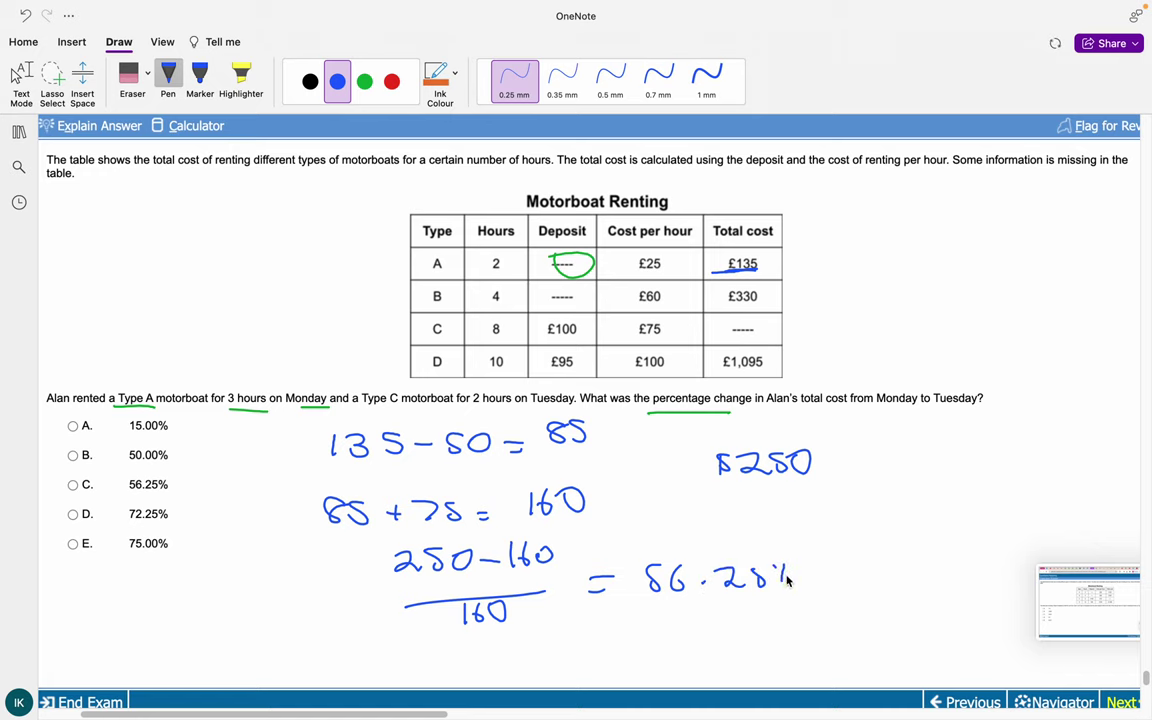
{"action": "left_click_drag", "start_coordinate": [69, 472], "coordinate": [177, 440]}
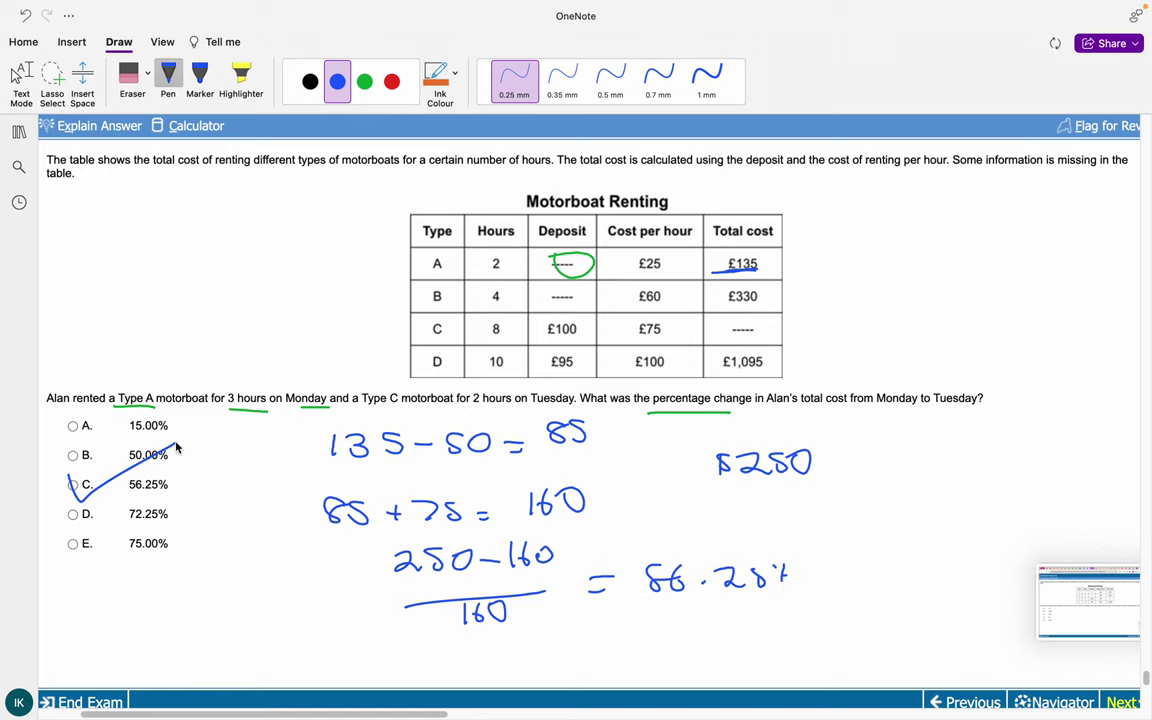
{"action": "scroll", "coordinate": [362, 492], "scroll_direction": "down", "scroll_amount": 2}
- Scroll the page back to the Type C £325 rental question and its green working
{"action": "scroll", "coordinate": [399, 572], "scroll_direction": "left", "scroll_amount": 2}
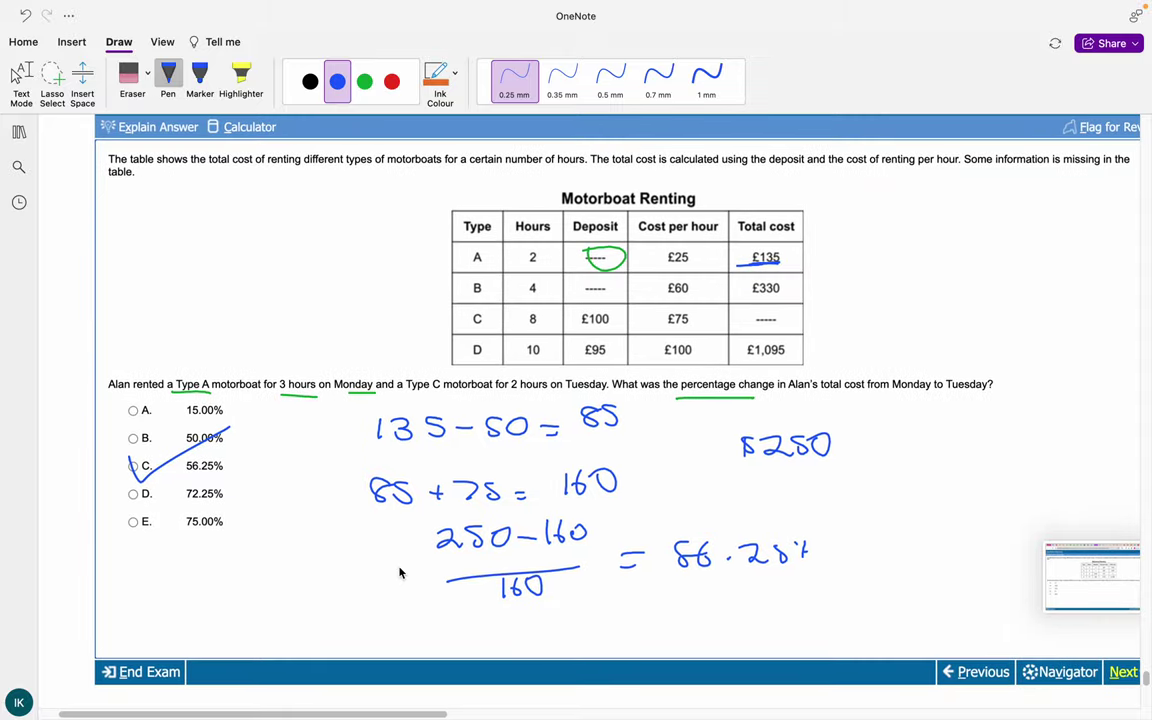
{"action": "scroll", "coordinate": [399, 572], "scroll_direction": "down", "scroll_amount": 8}
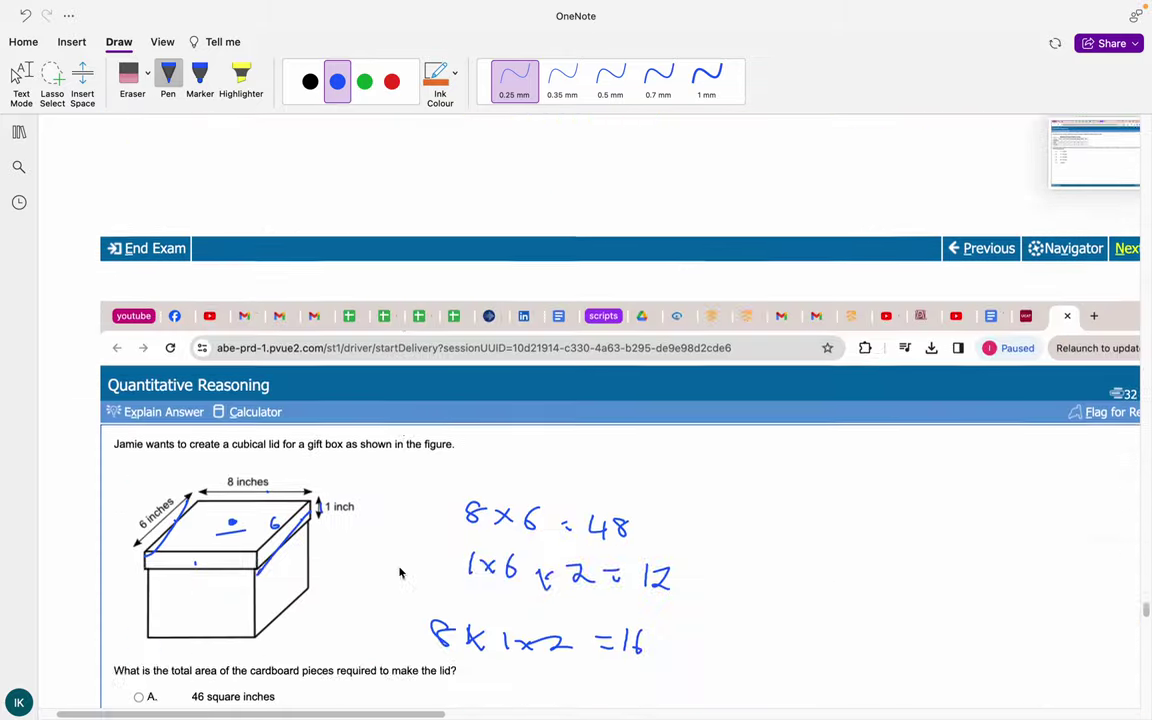
{"action": "scroll", "coordinate": [399, 572], "scroll_direction": "up", "scroll_amount": 8}
{"action": "scroll", "coordinate": [399, 572], "scroll_direction": "down", "scroll_amount": 4}
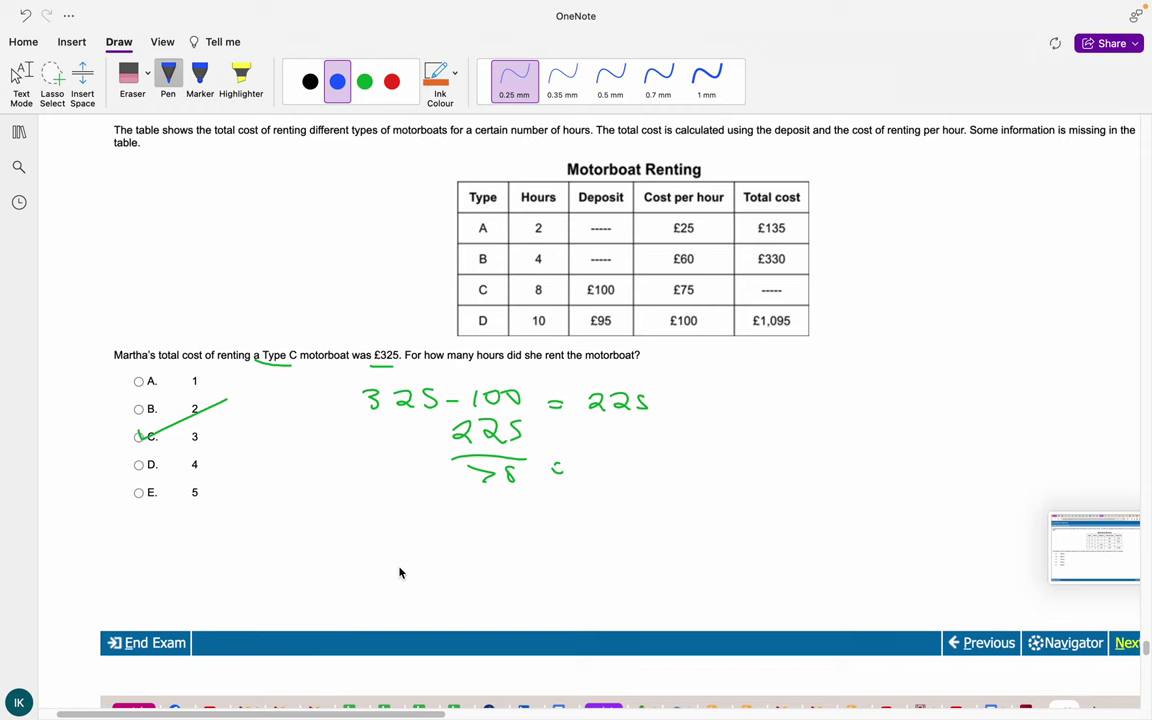
{"action": "scroll", "coordinate": [399, 572], "scroll_direction": "down", "scroll_amount": 1}
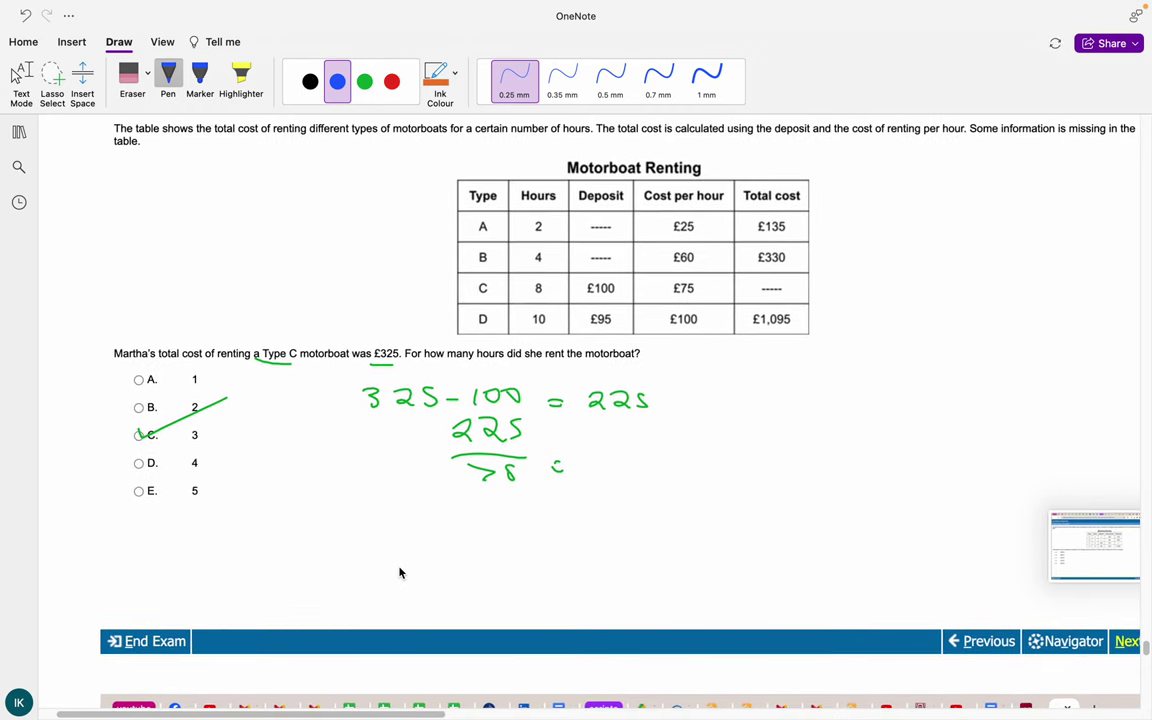